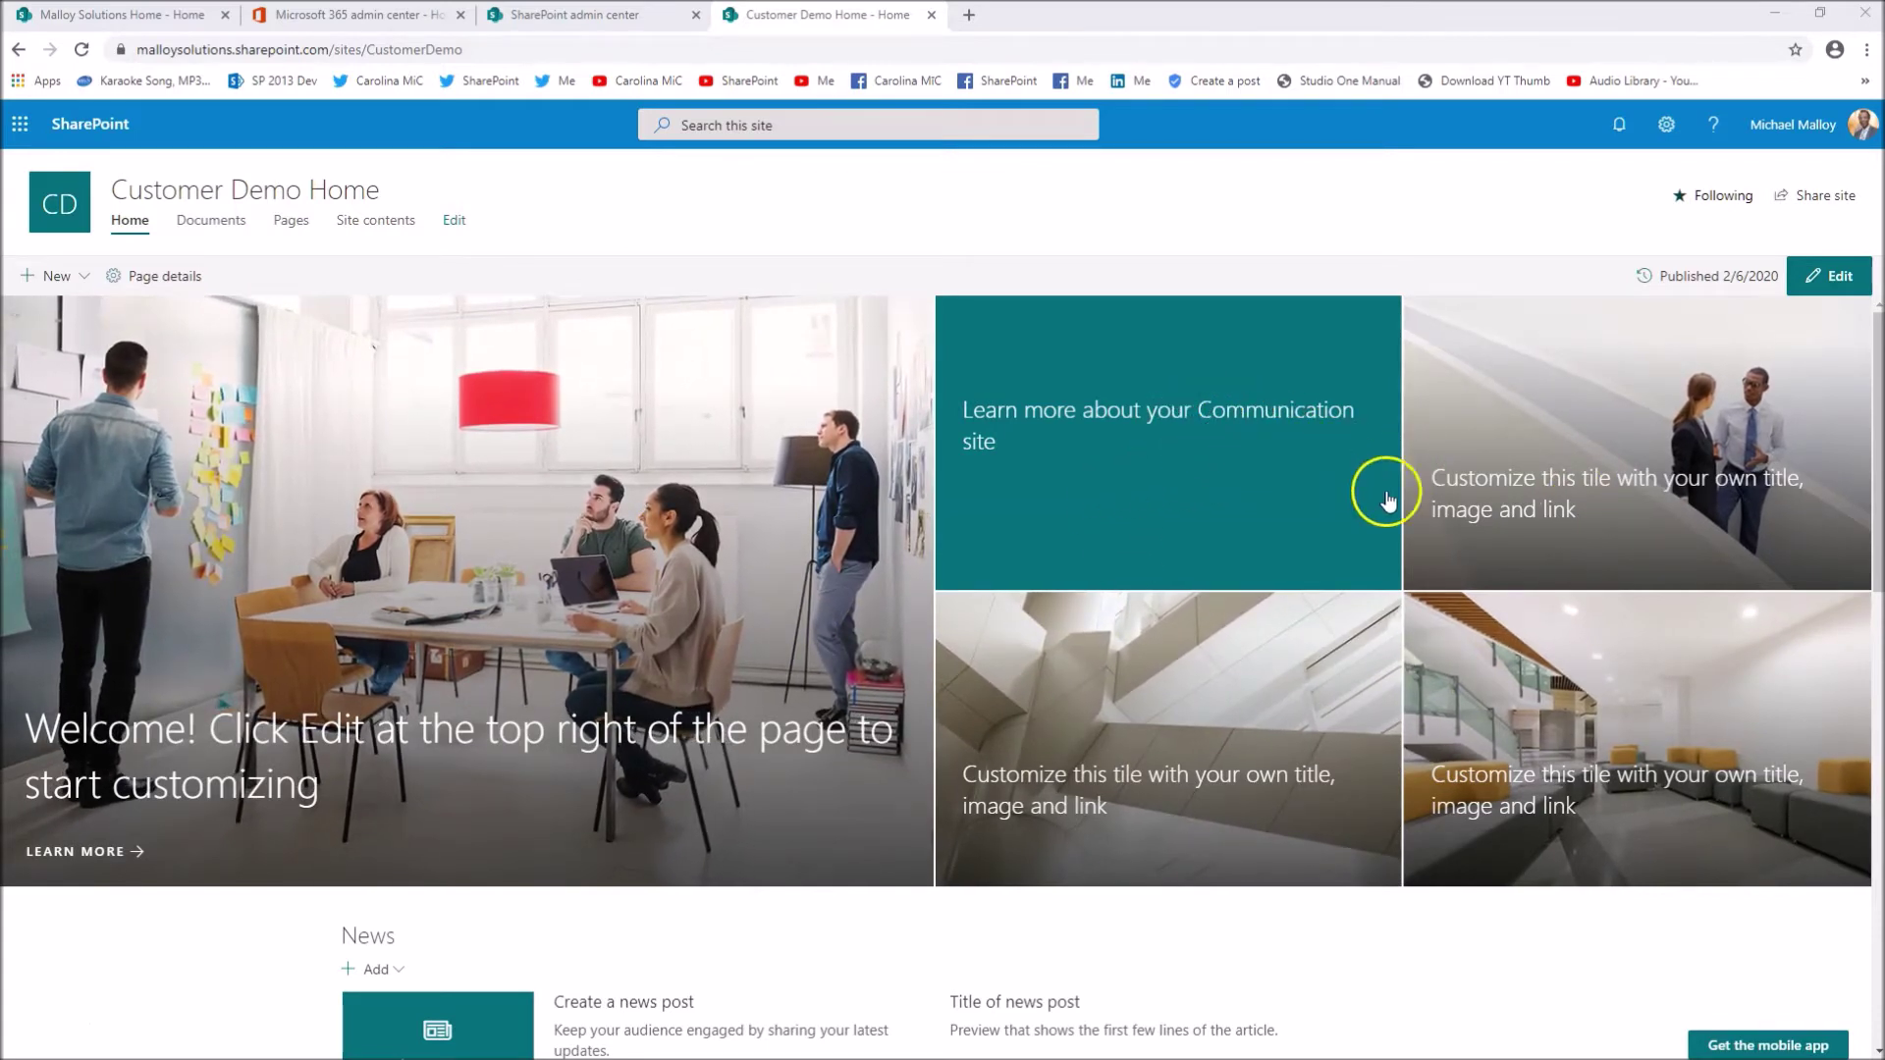
Step: Put the Customer Demo Home page into edit mode and select its Hero web part
{"action": "left_click", "coordinate": [1830, 285]}
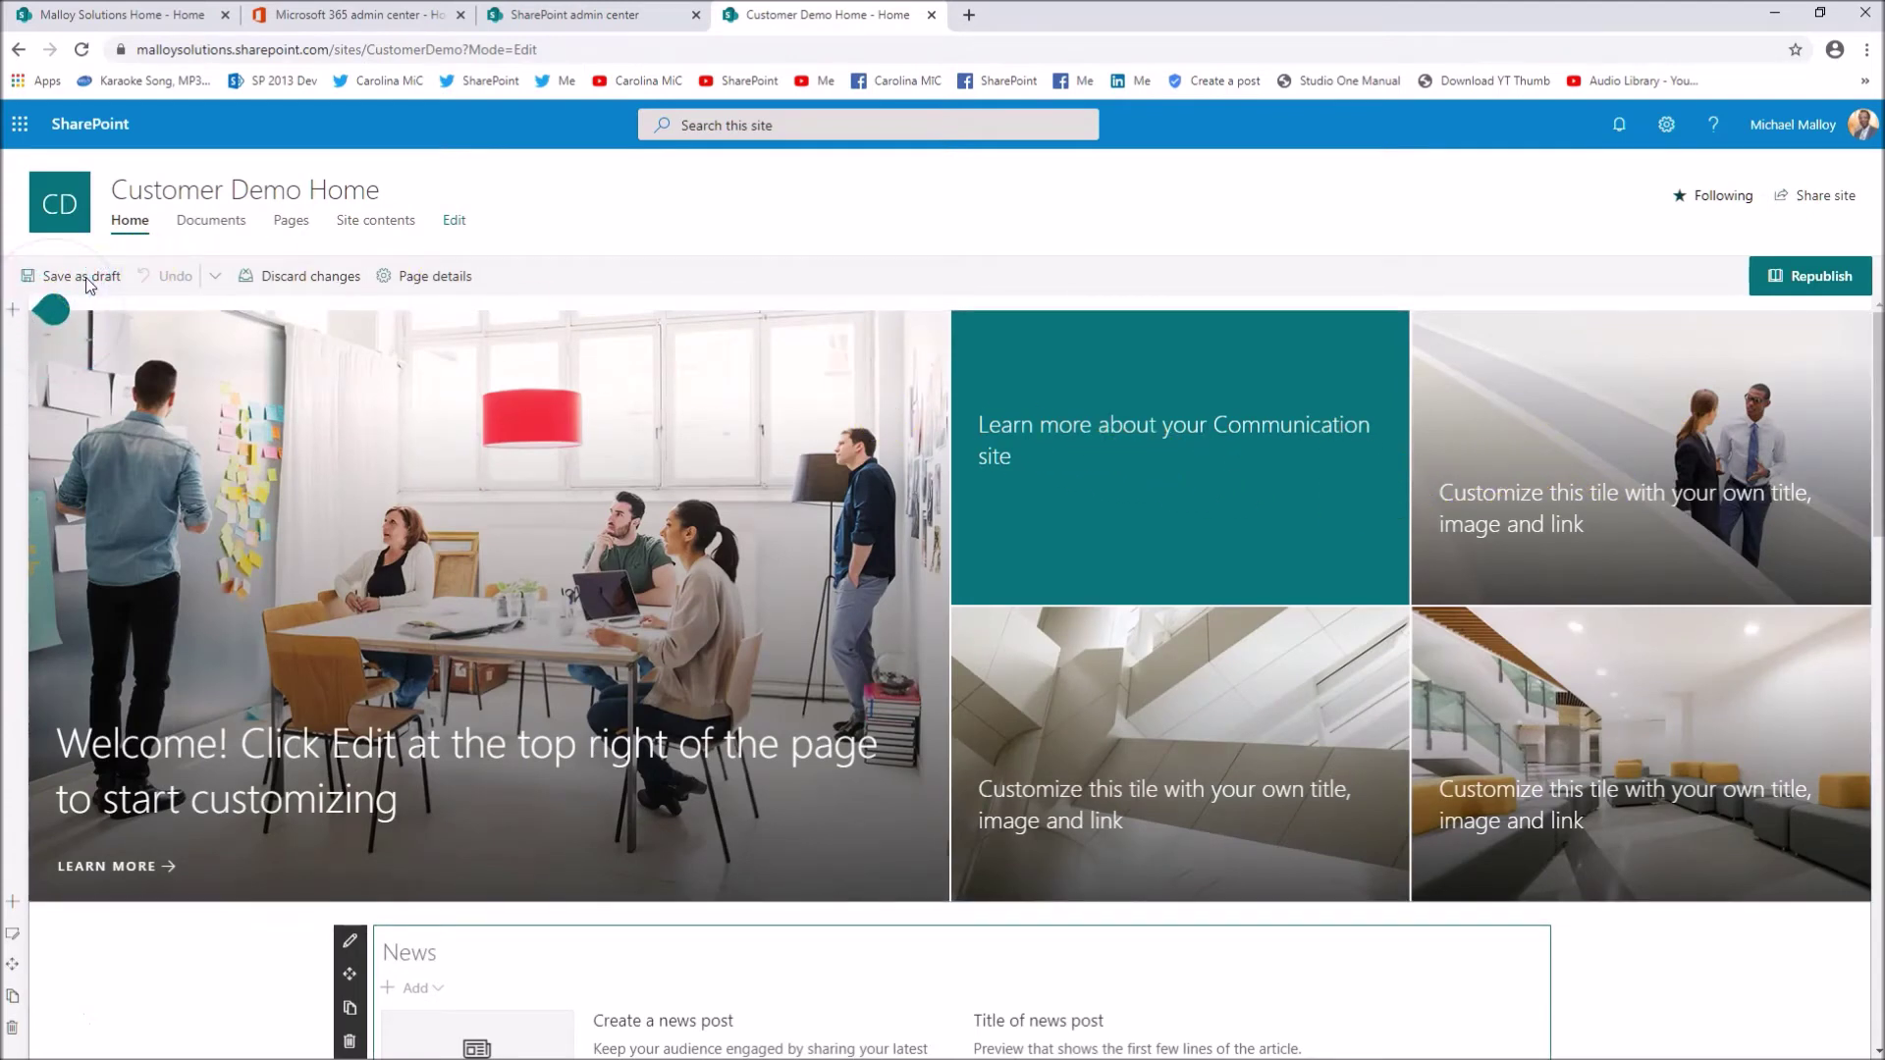
{"action": "left_click", "coordinate": [297, 288]}
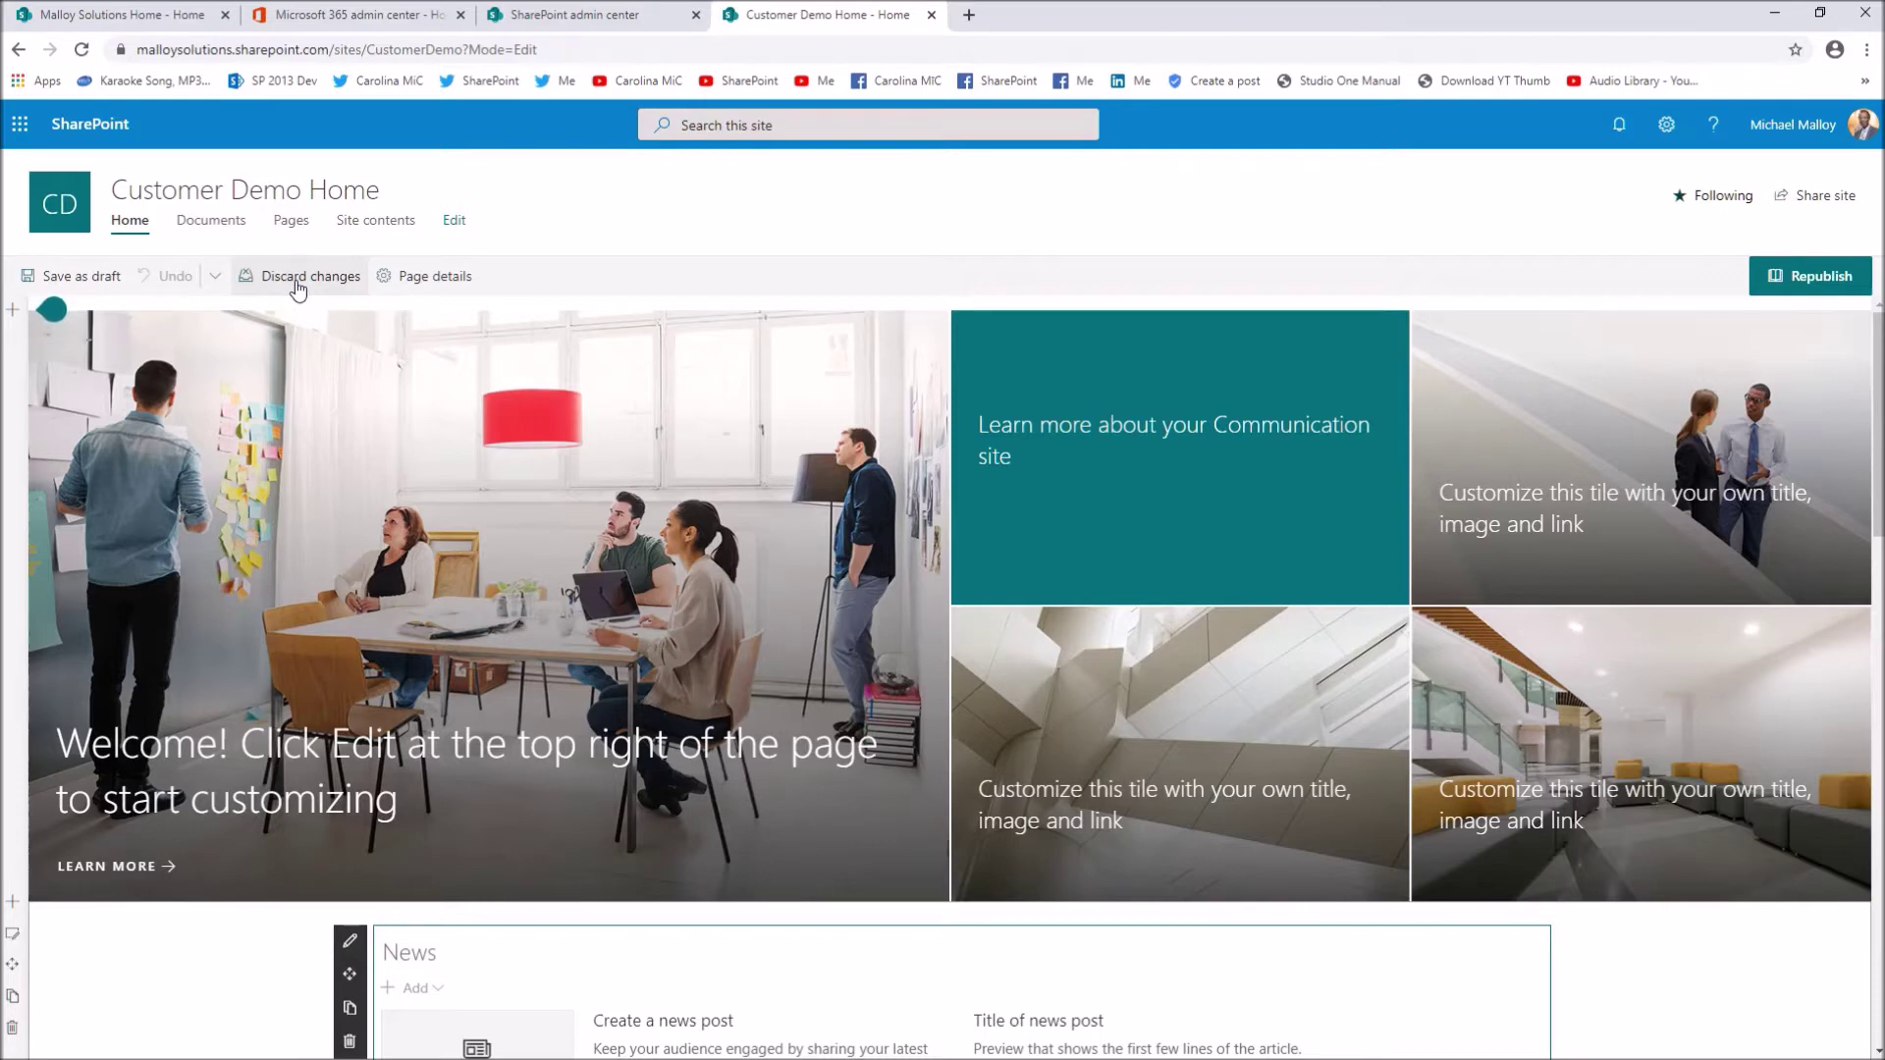
{"action": "left_click", "coordinate": [1004, 423]}
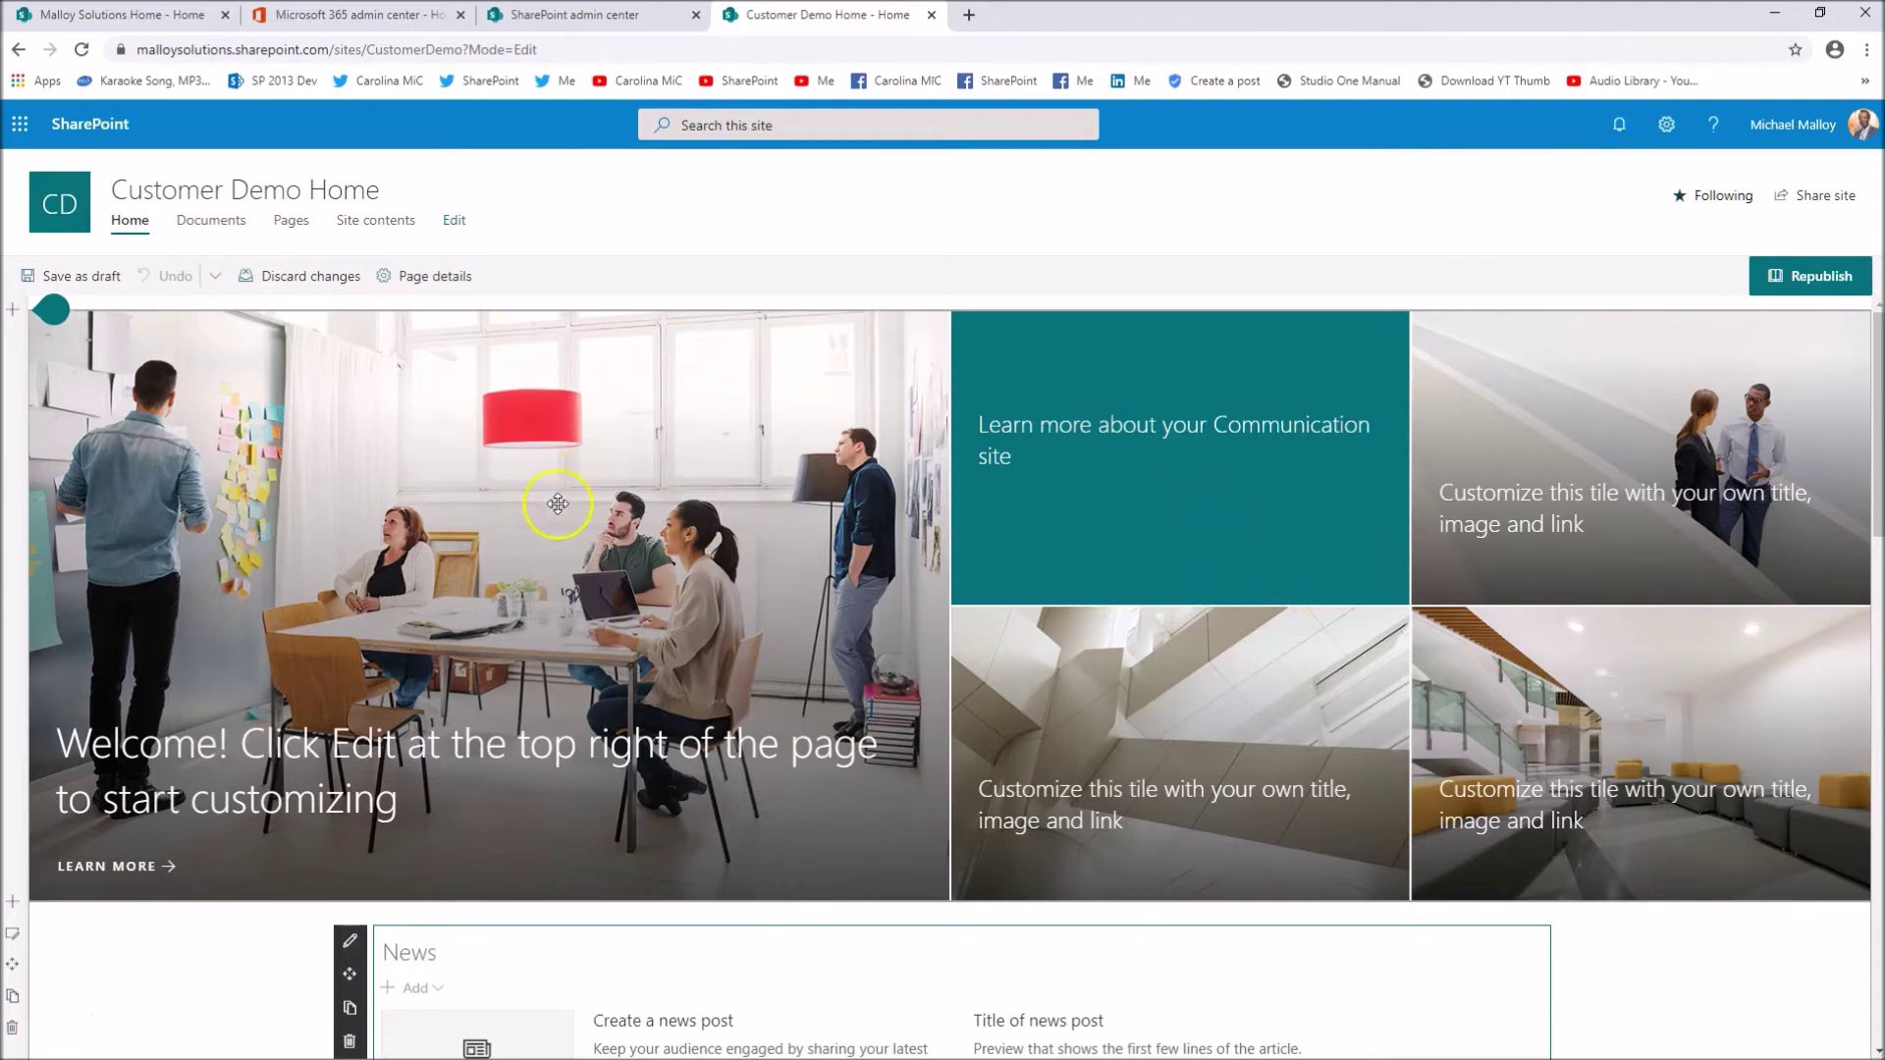
{"action": "left_click", "coordinate": [447, 501]}
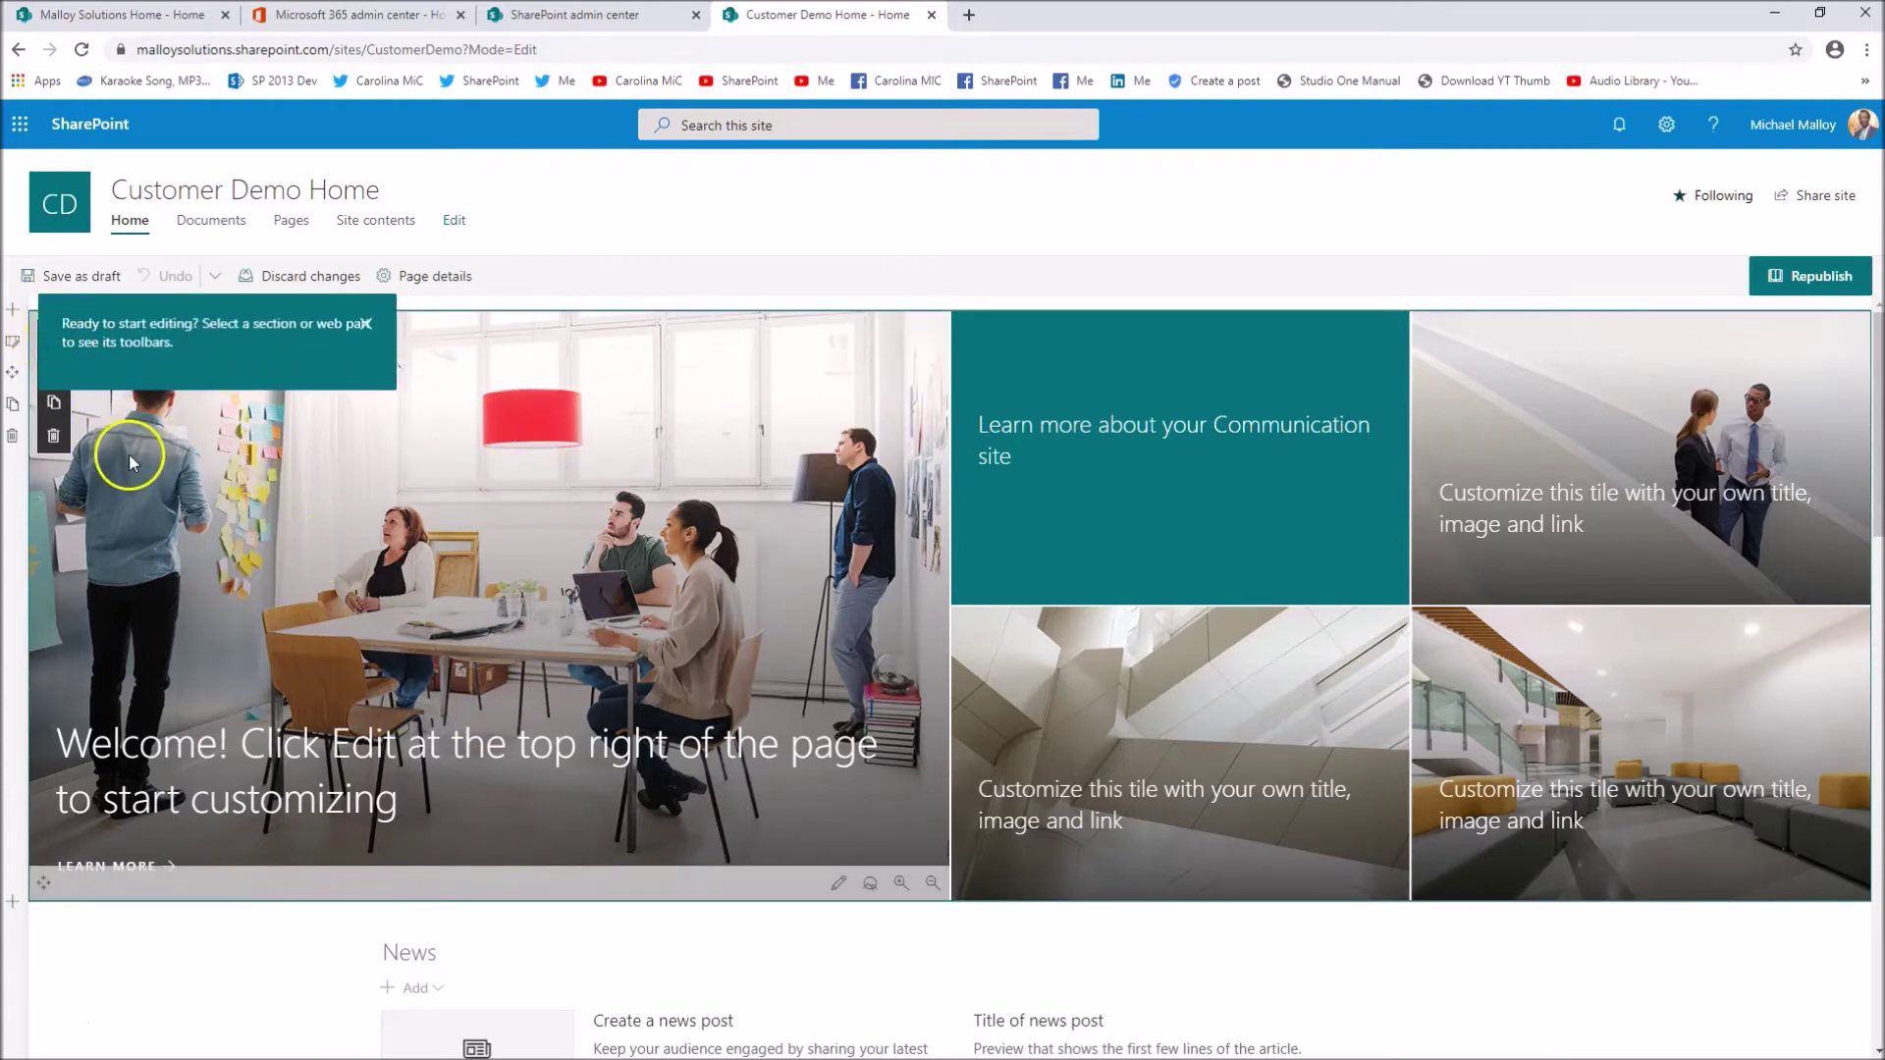
Step: Dismiss the editing tip and try the One to Four tiles layouts, then return to Five tiles
{"action": "left_click", "coordinate": [366, 324]}
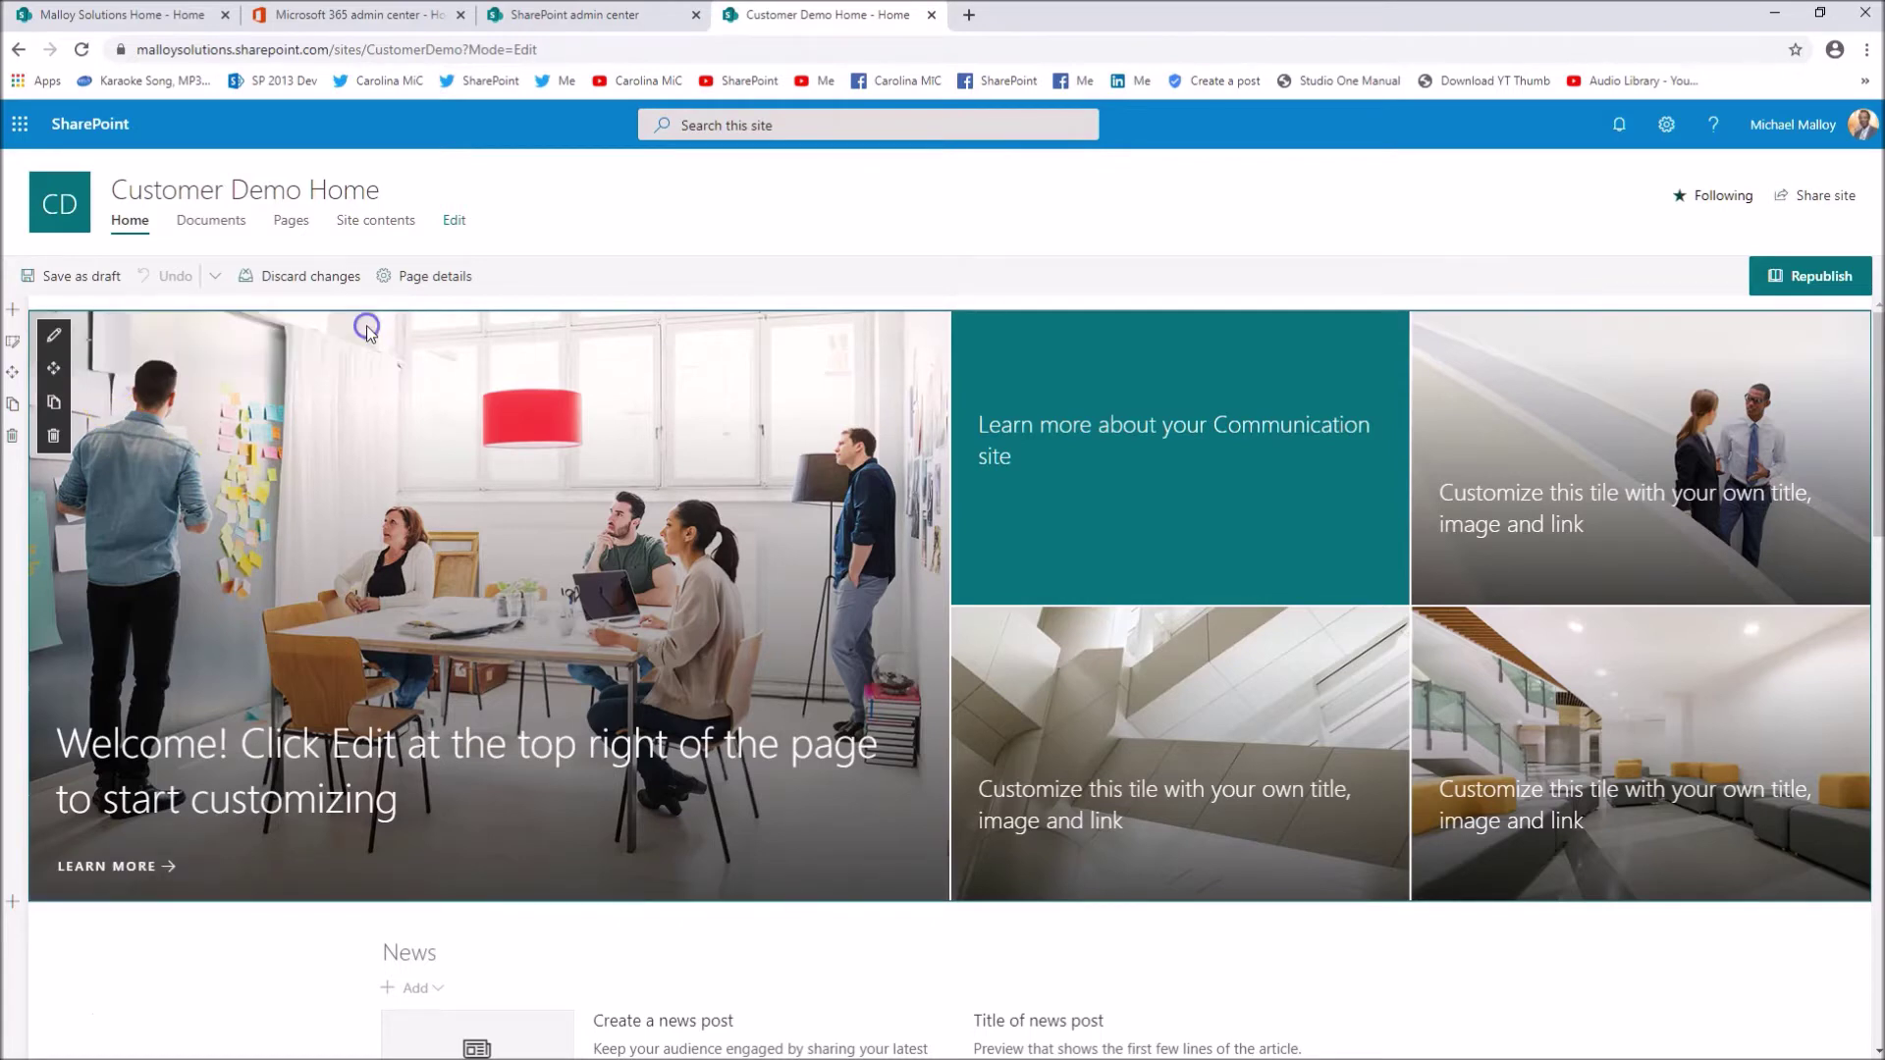
{"action": "left_click", "coordinate": [54, 337]}
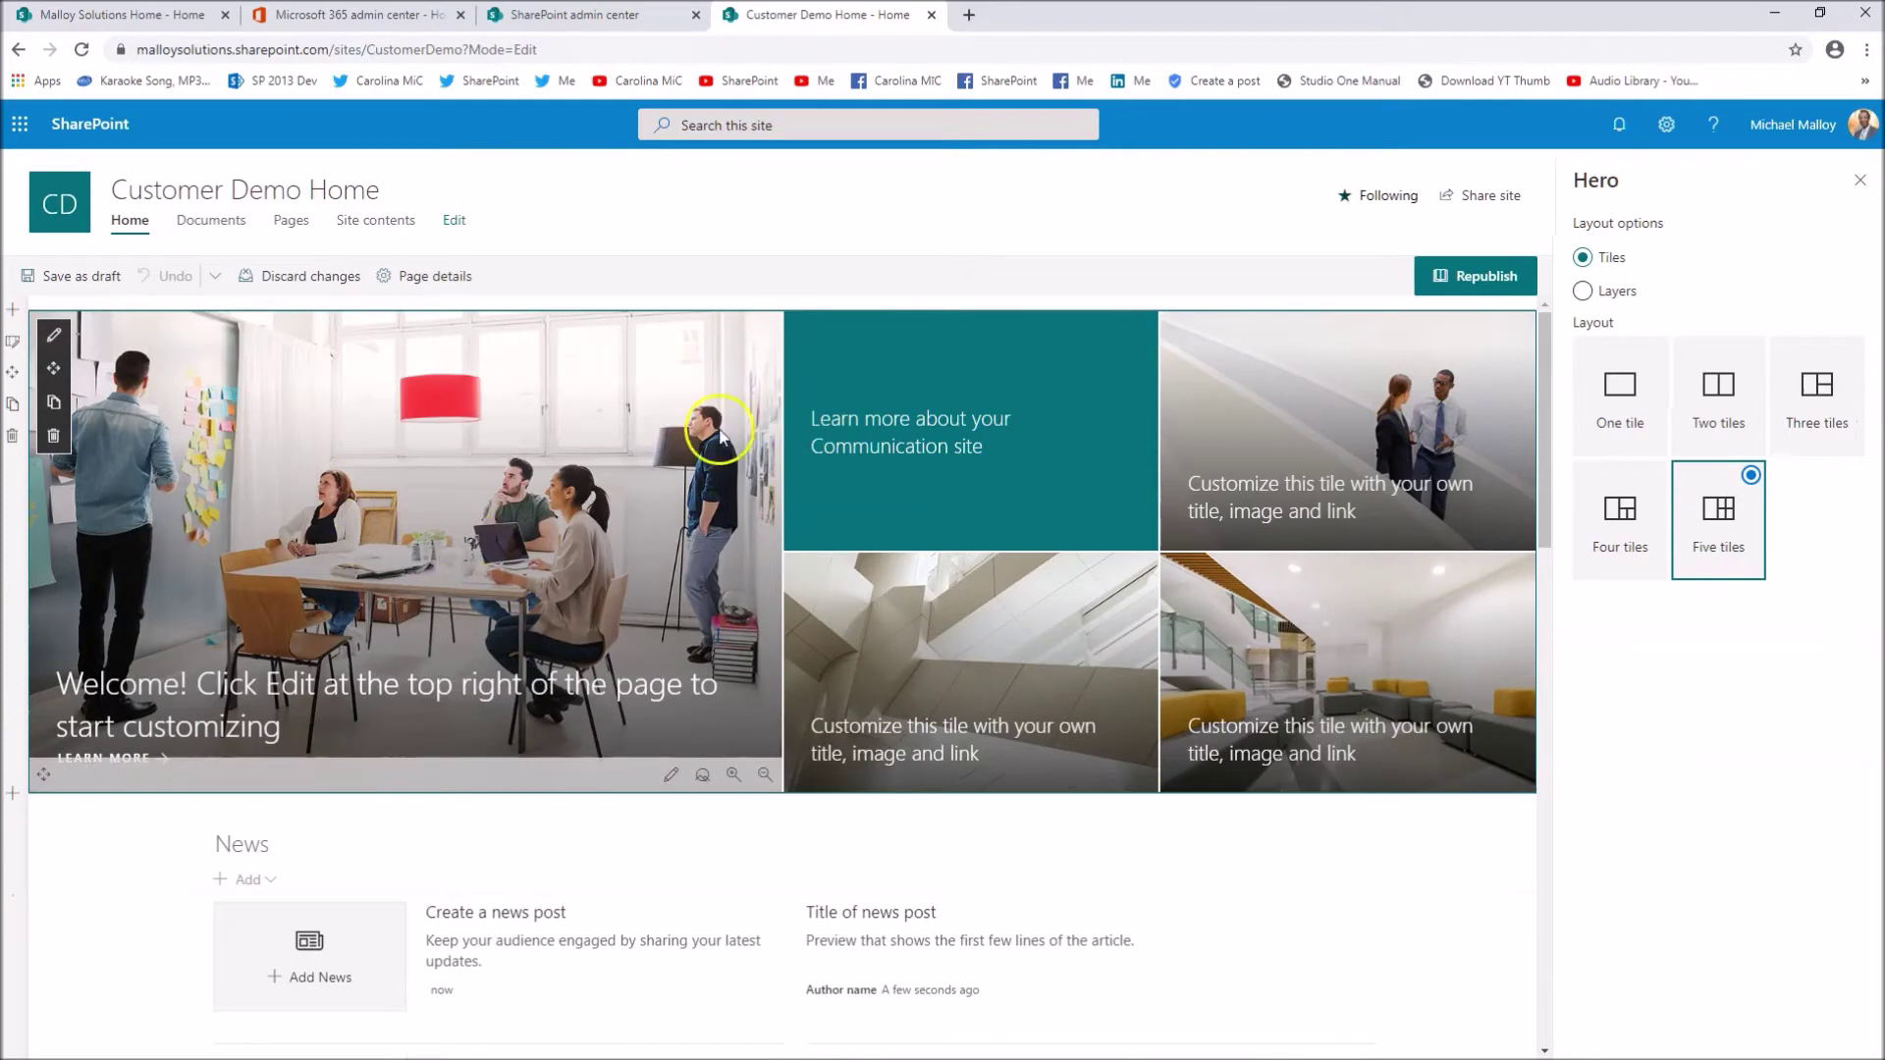
{"action": "mouse_move", "coordinate": [1107, 548]}
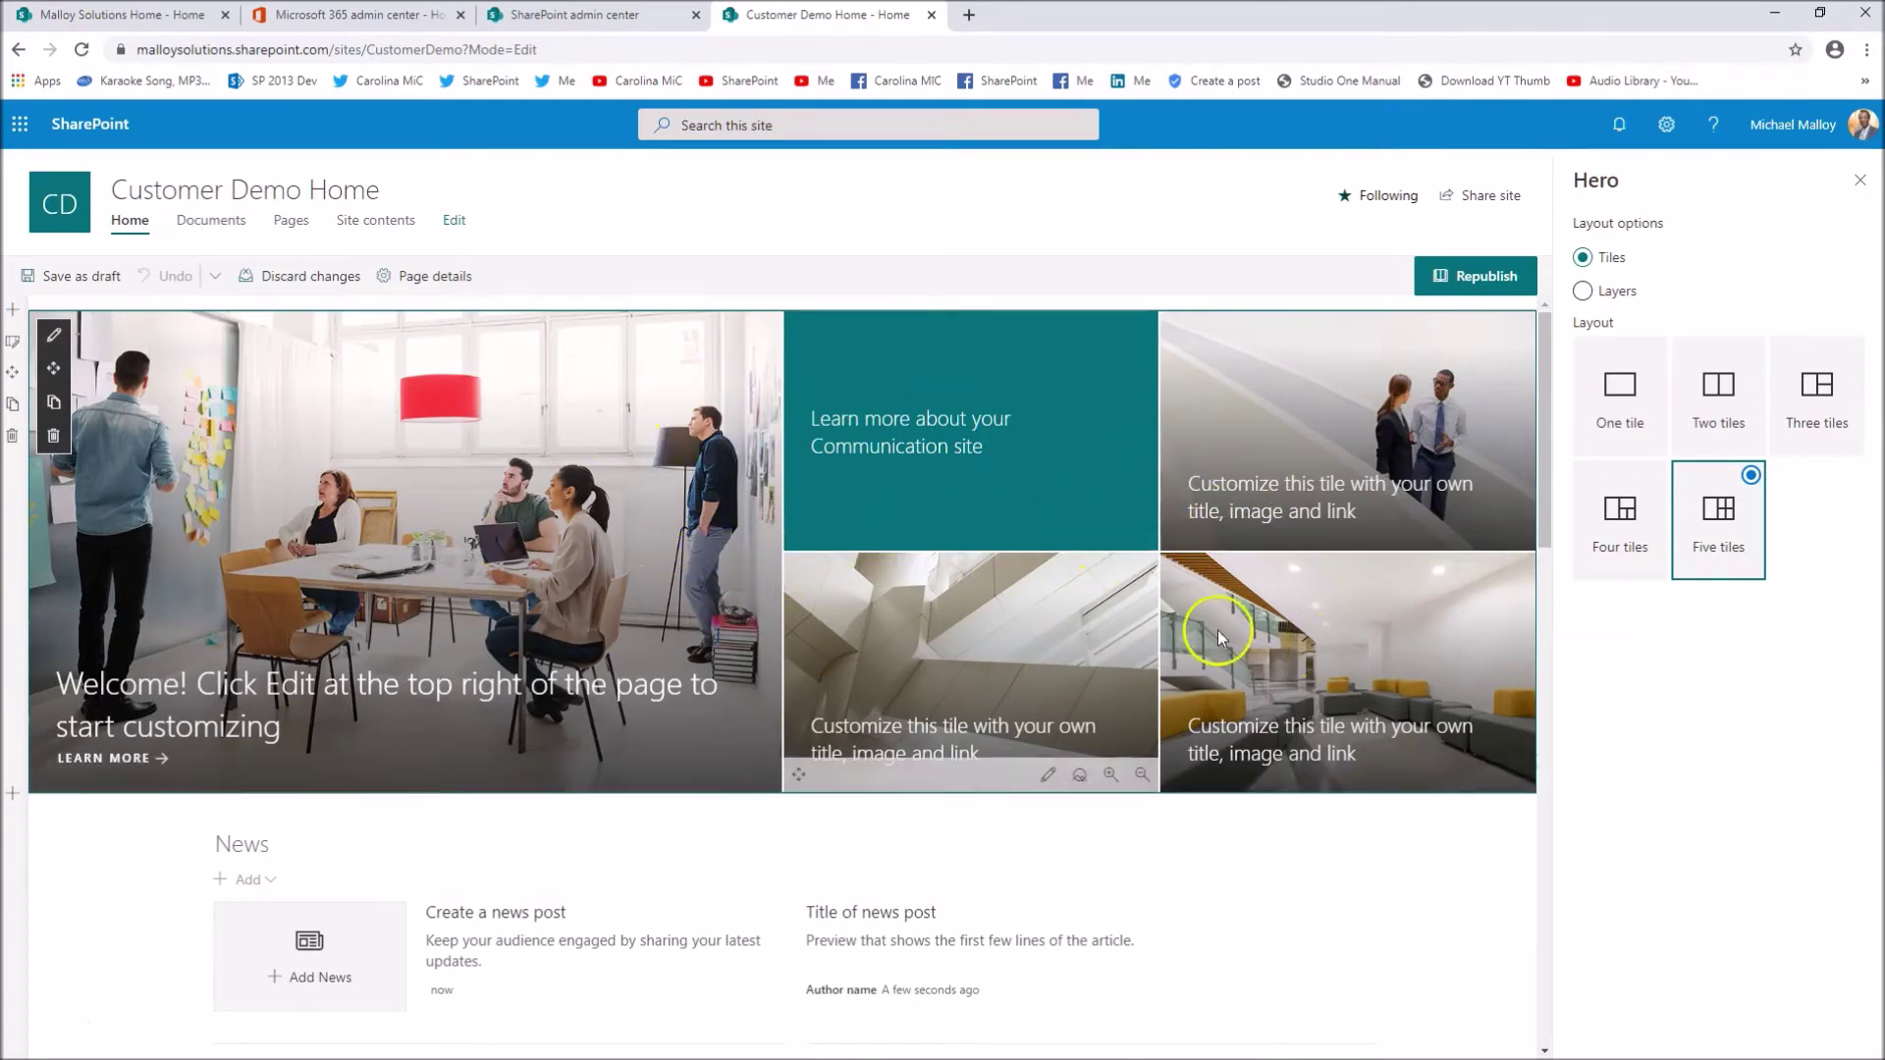
{"action": "left_click", "coordinate": [1637, 402]}
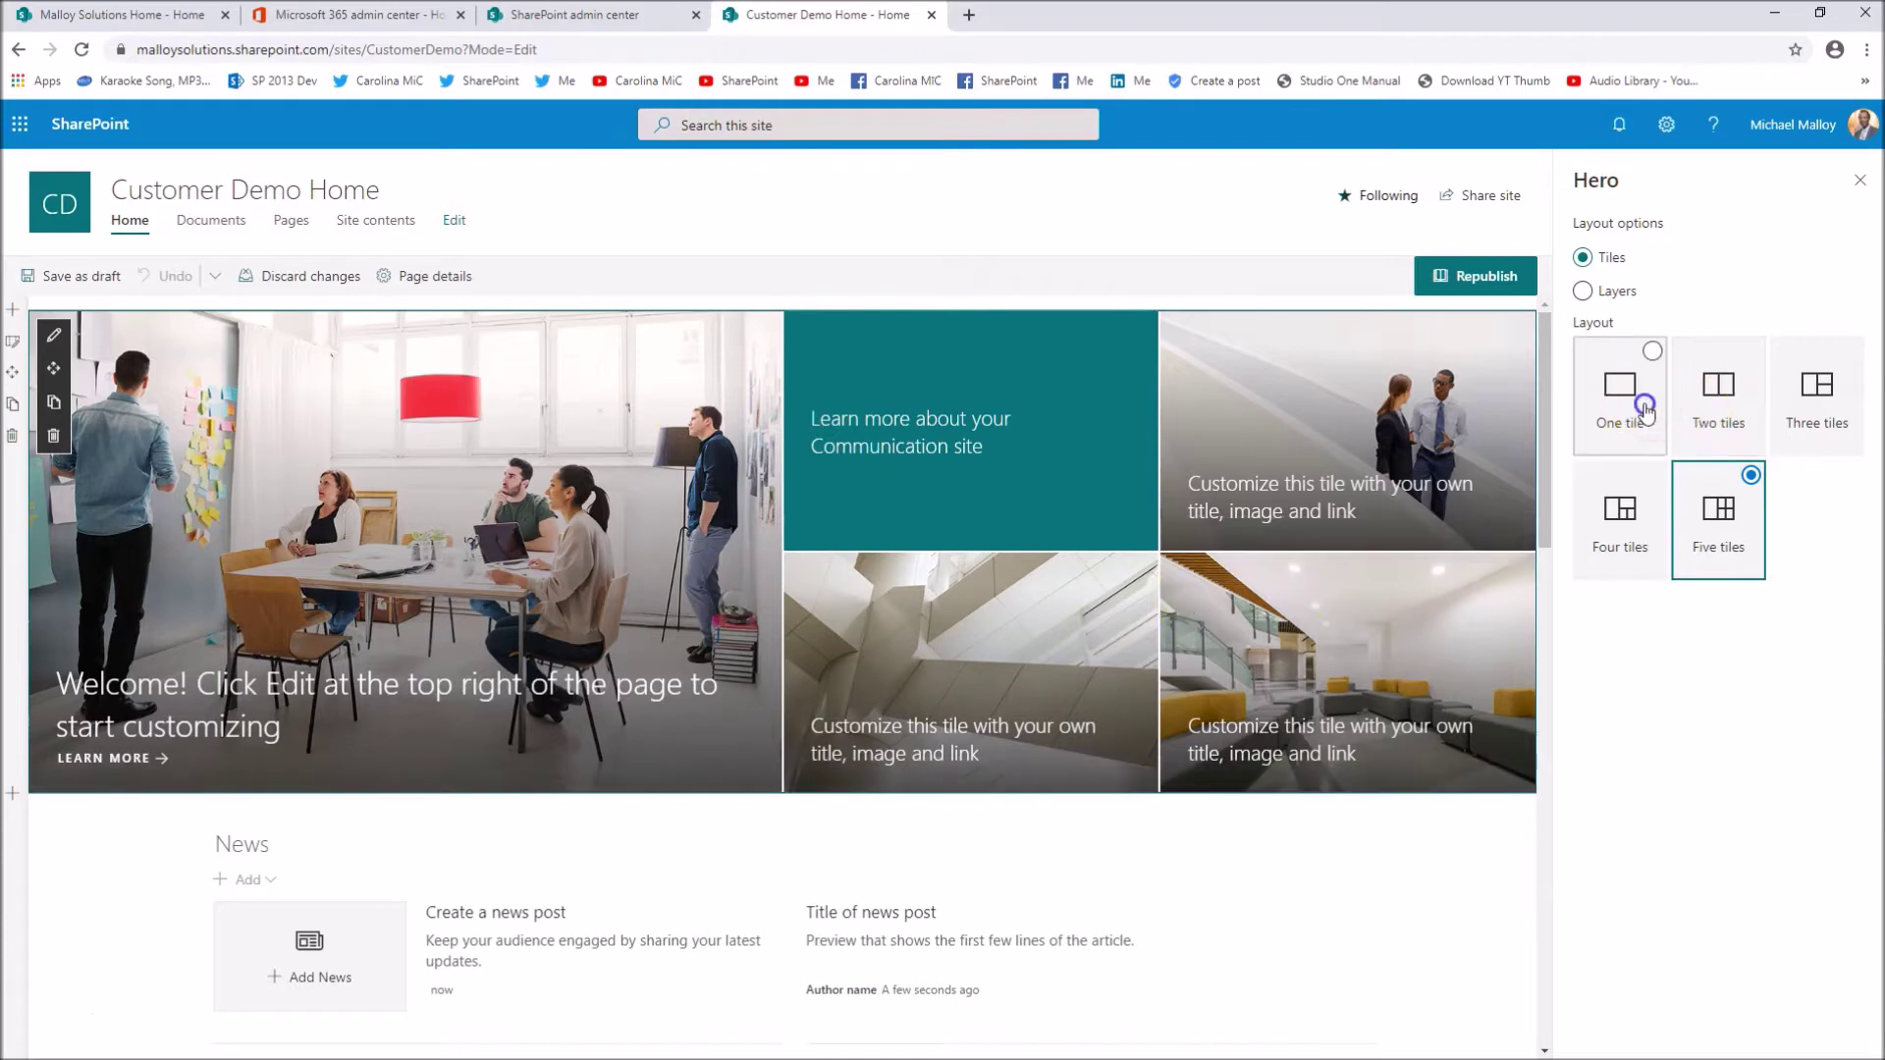
{"action": "left_click", "coordinate": [1708, 405]}
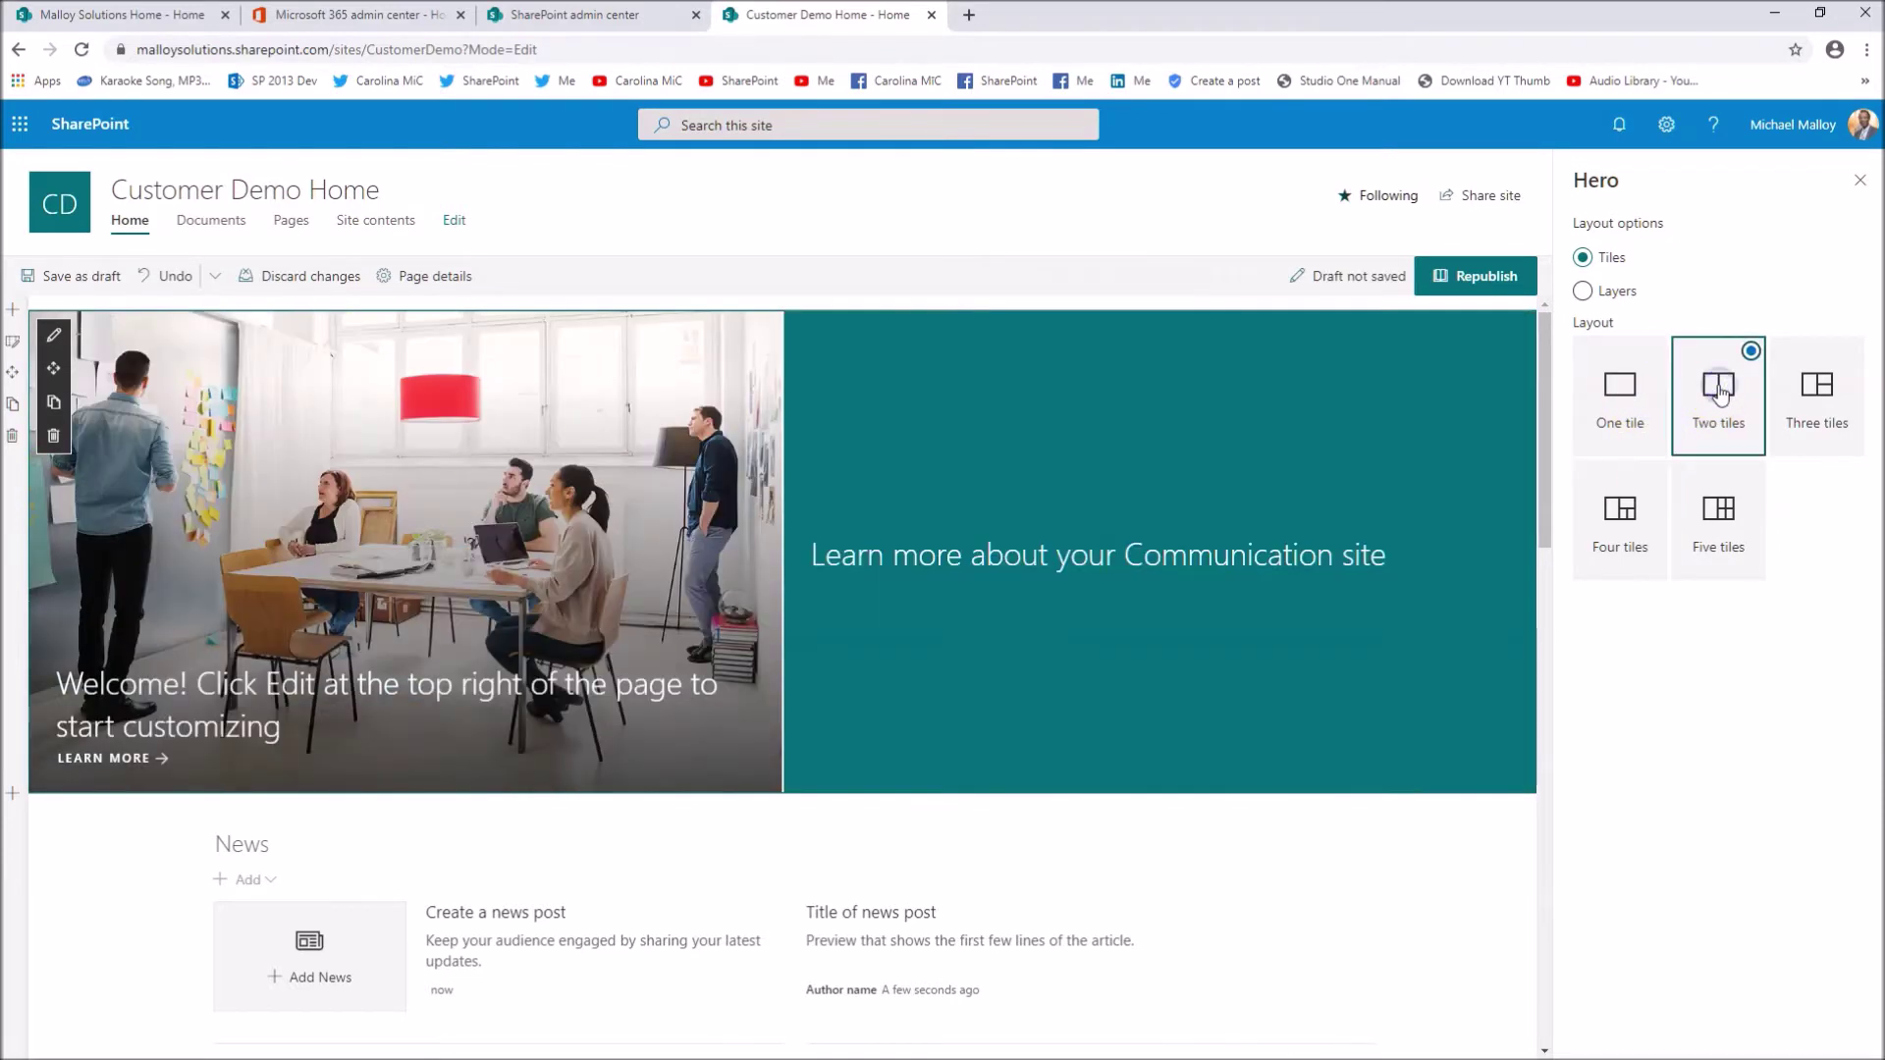
{"action": "left_click", "coordinate": [1815, 408]}
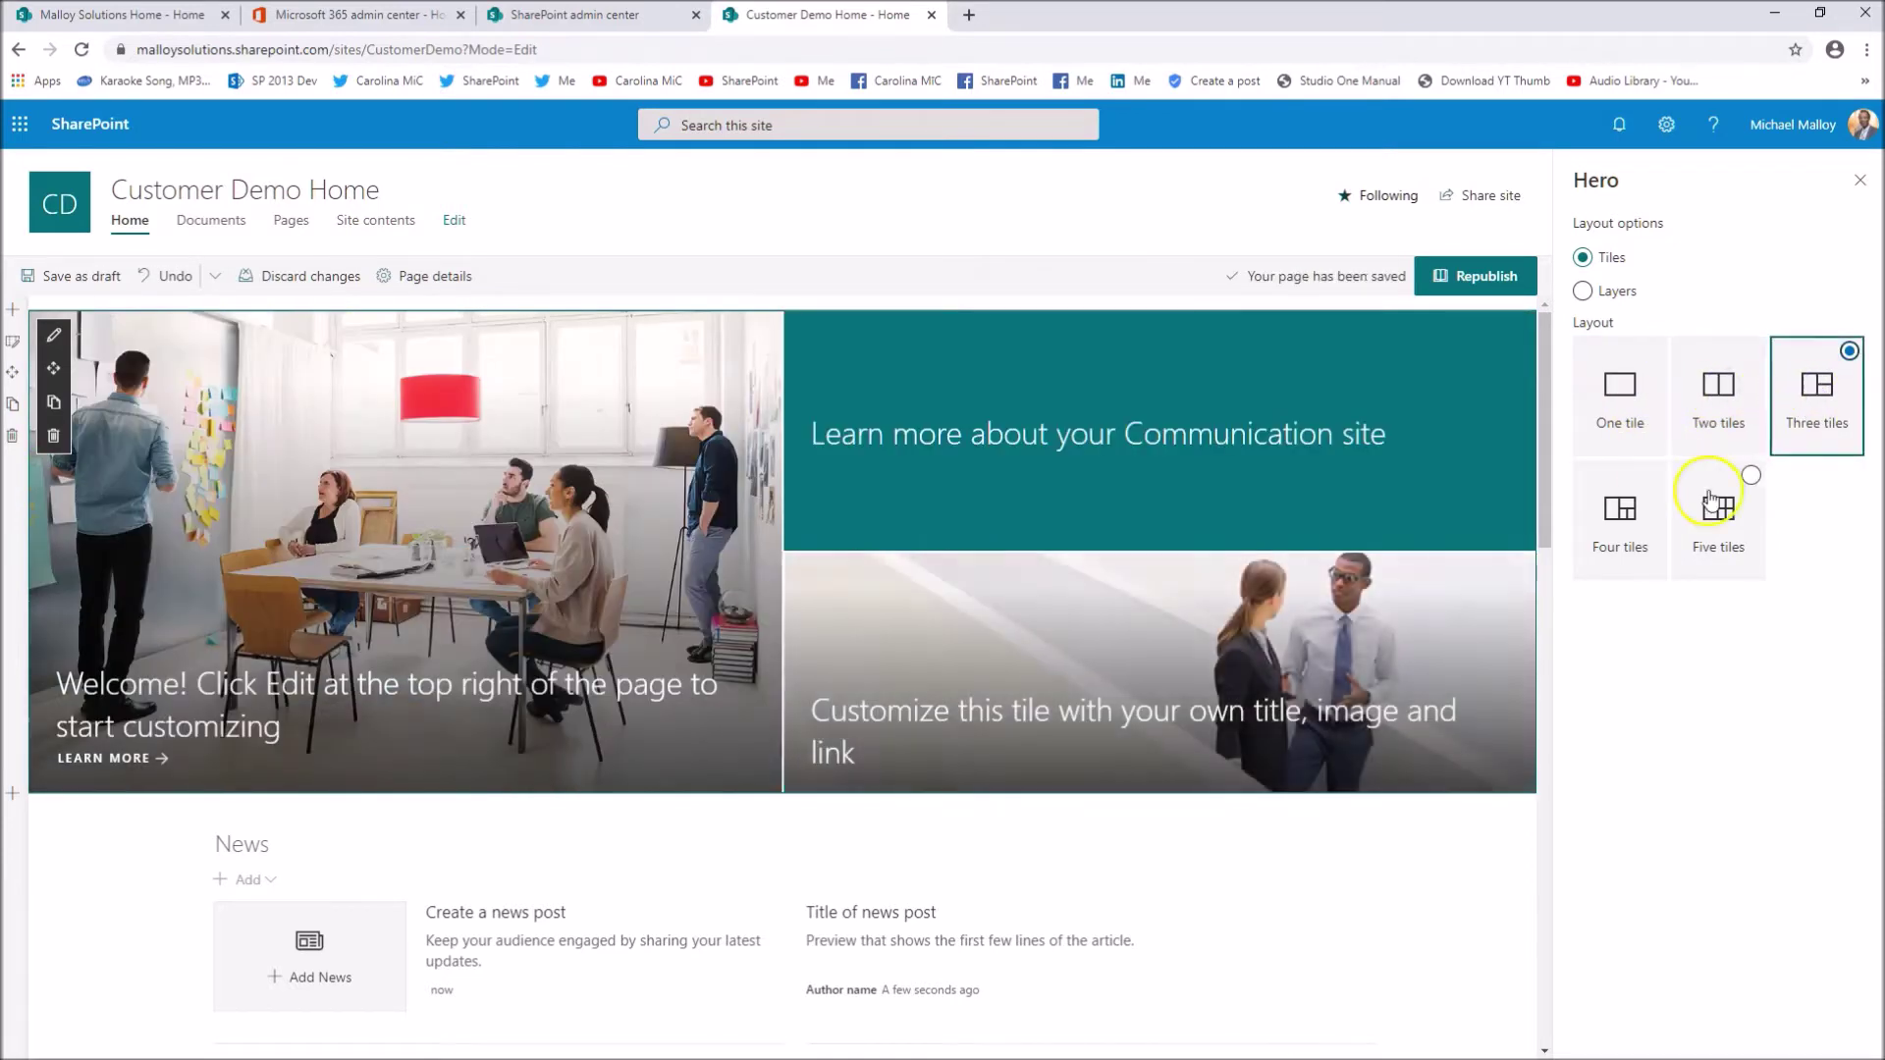
{"action": "left_click", "coordinate": [1618, 520]}
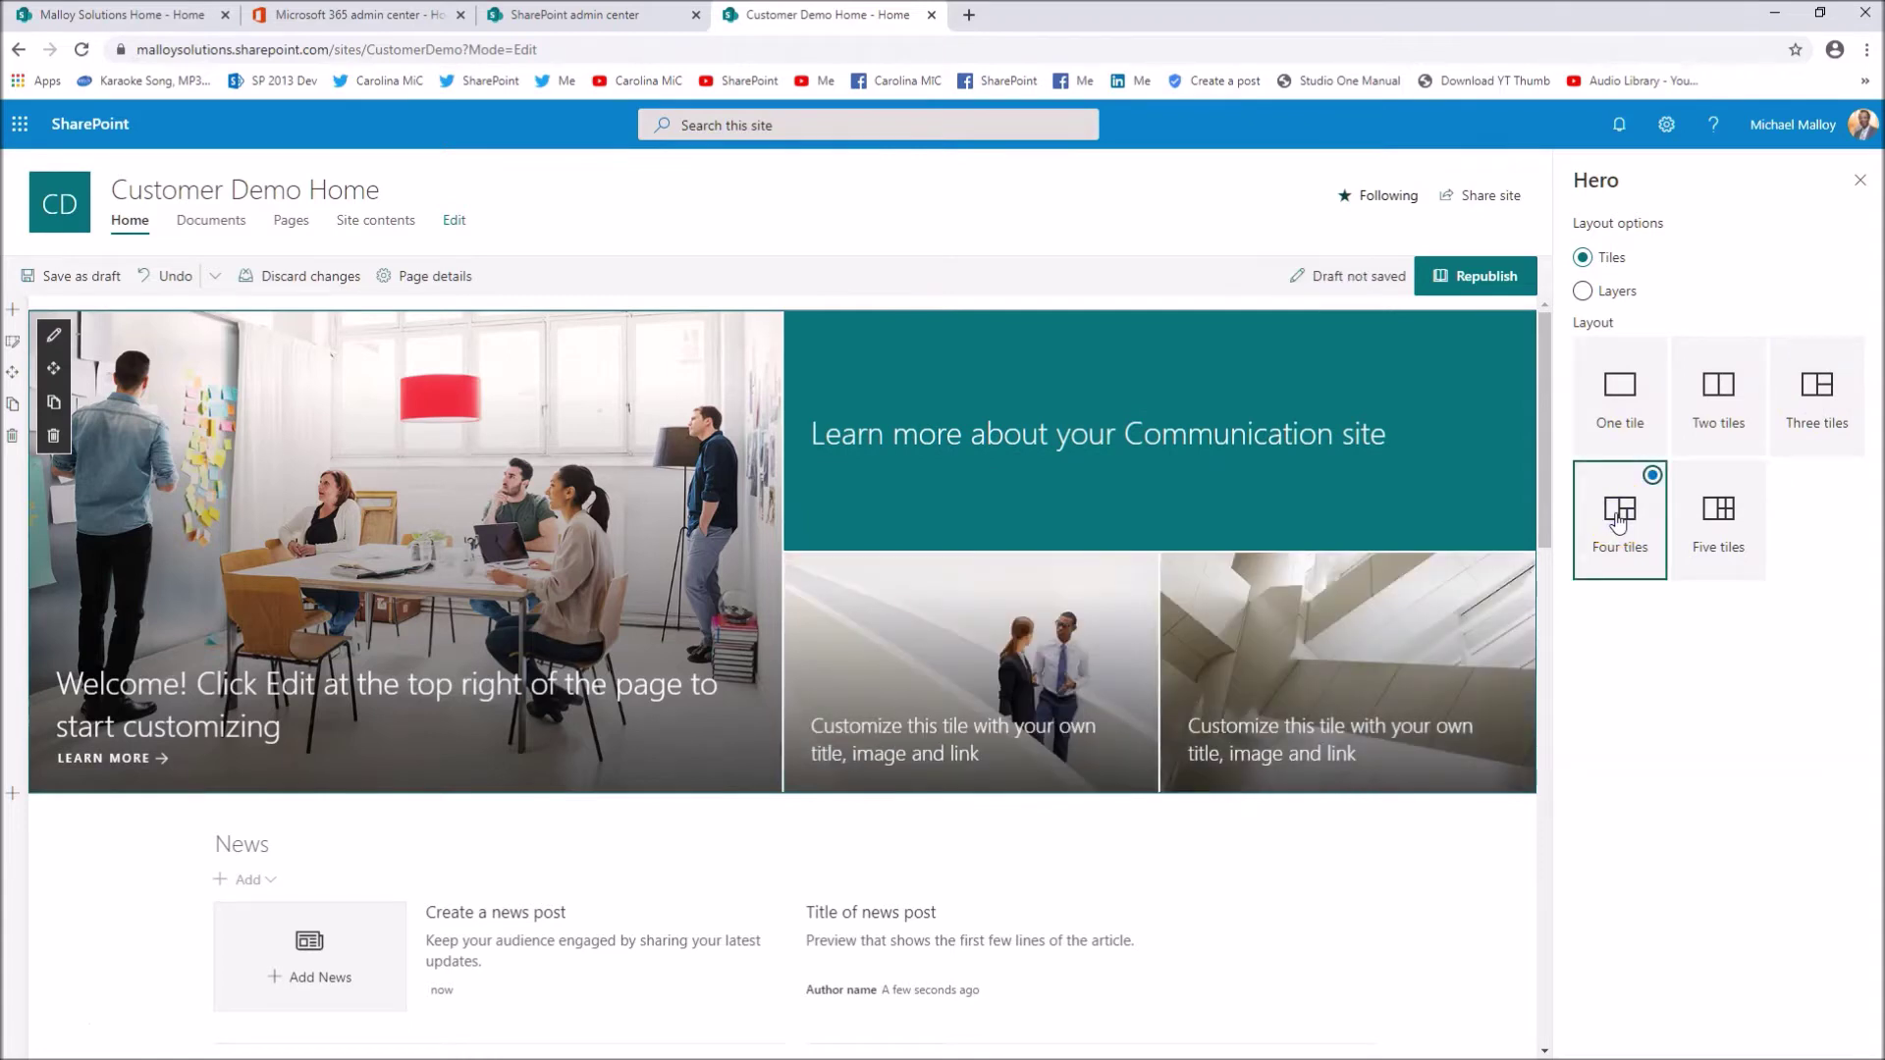
{"action": "left_click", "coordinate": [1725, 517]}
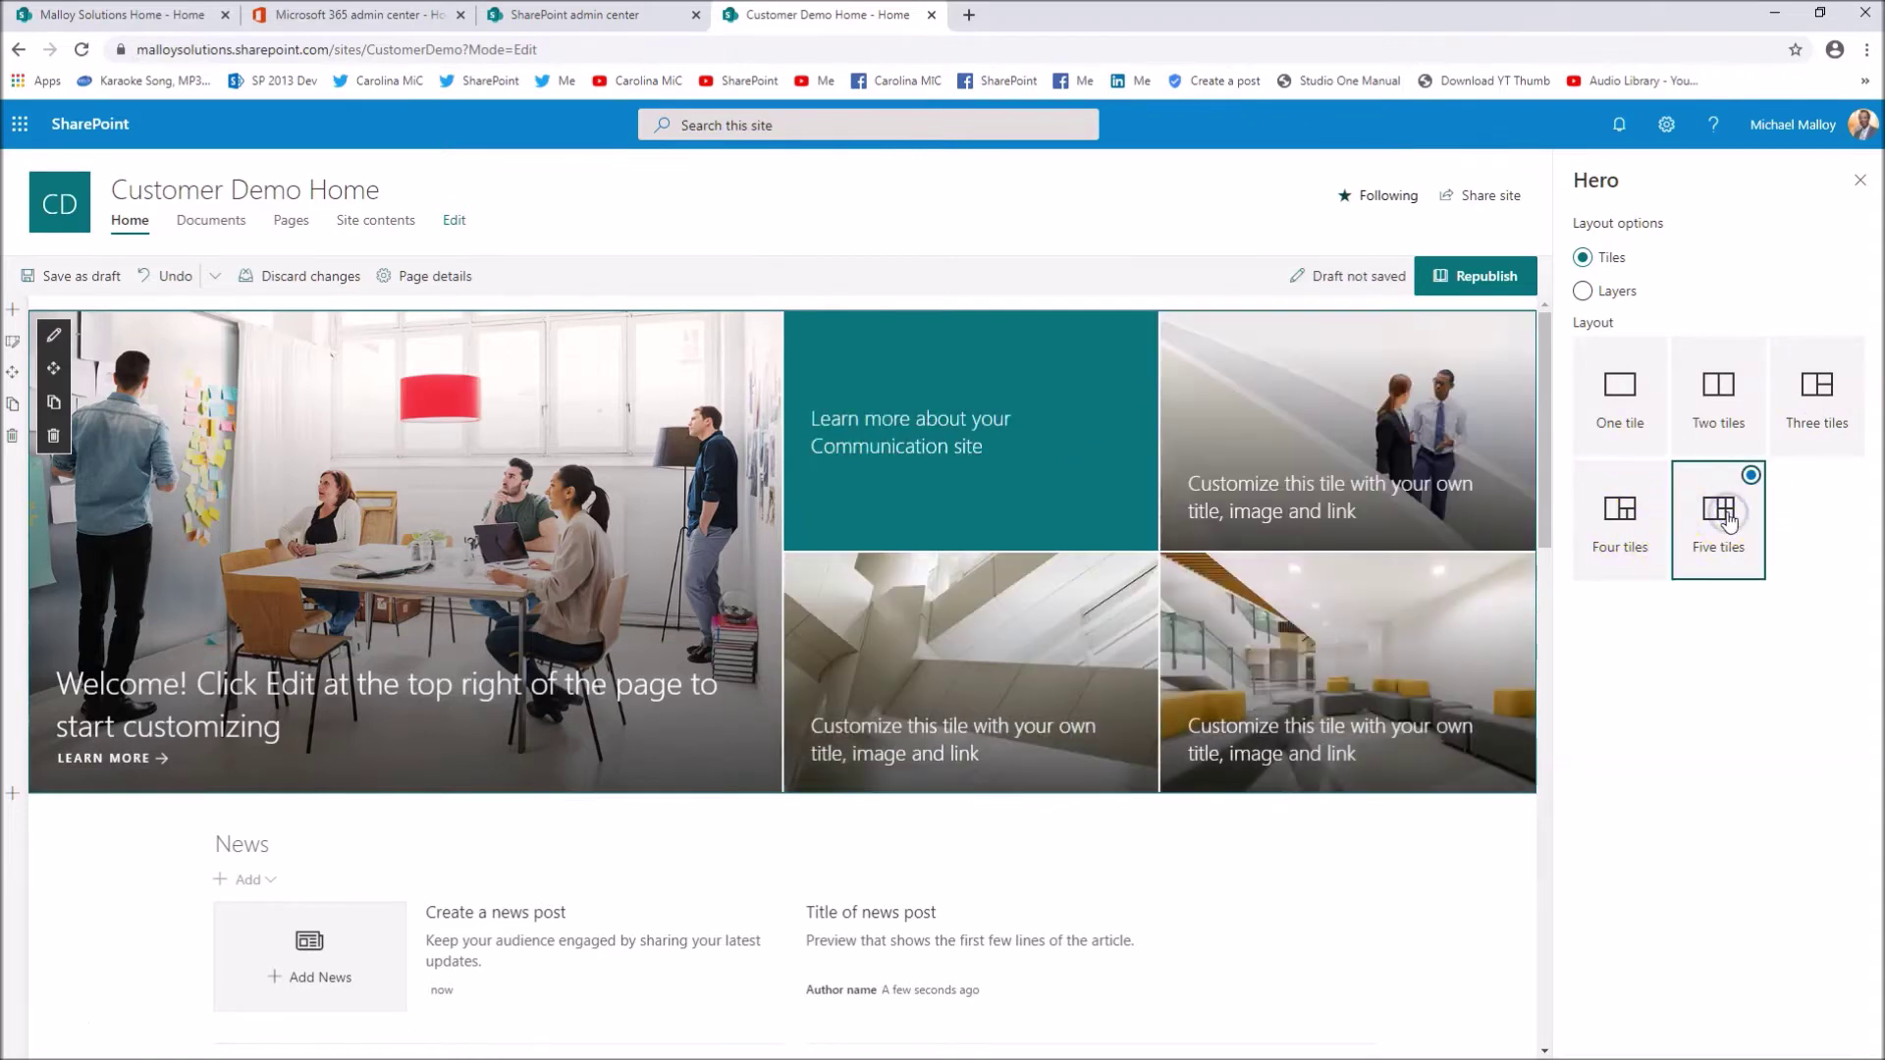
Step: Bring up the top-right hero tile's details
{"action": "mouse_move", "coordinate": [1077, 462]}
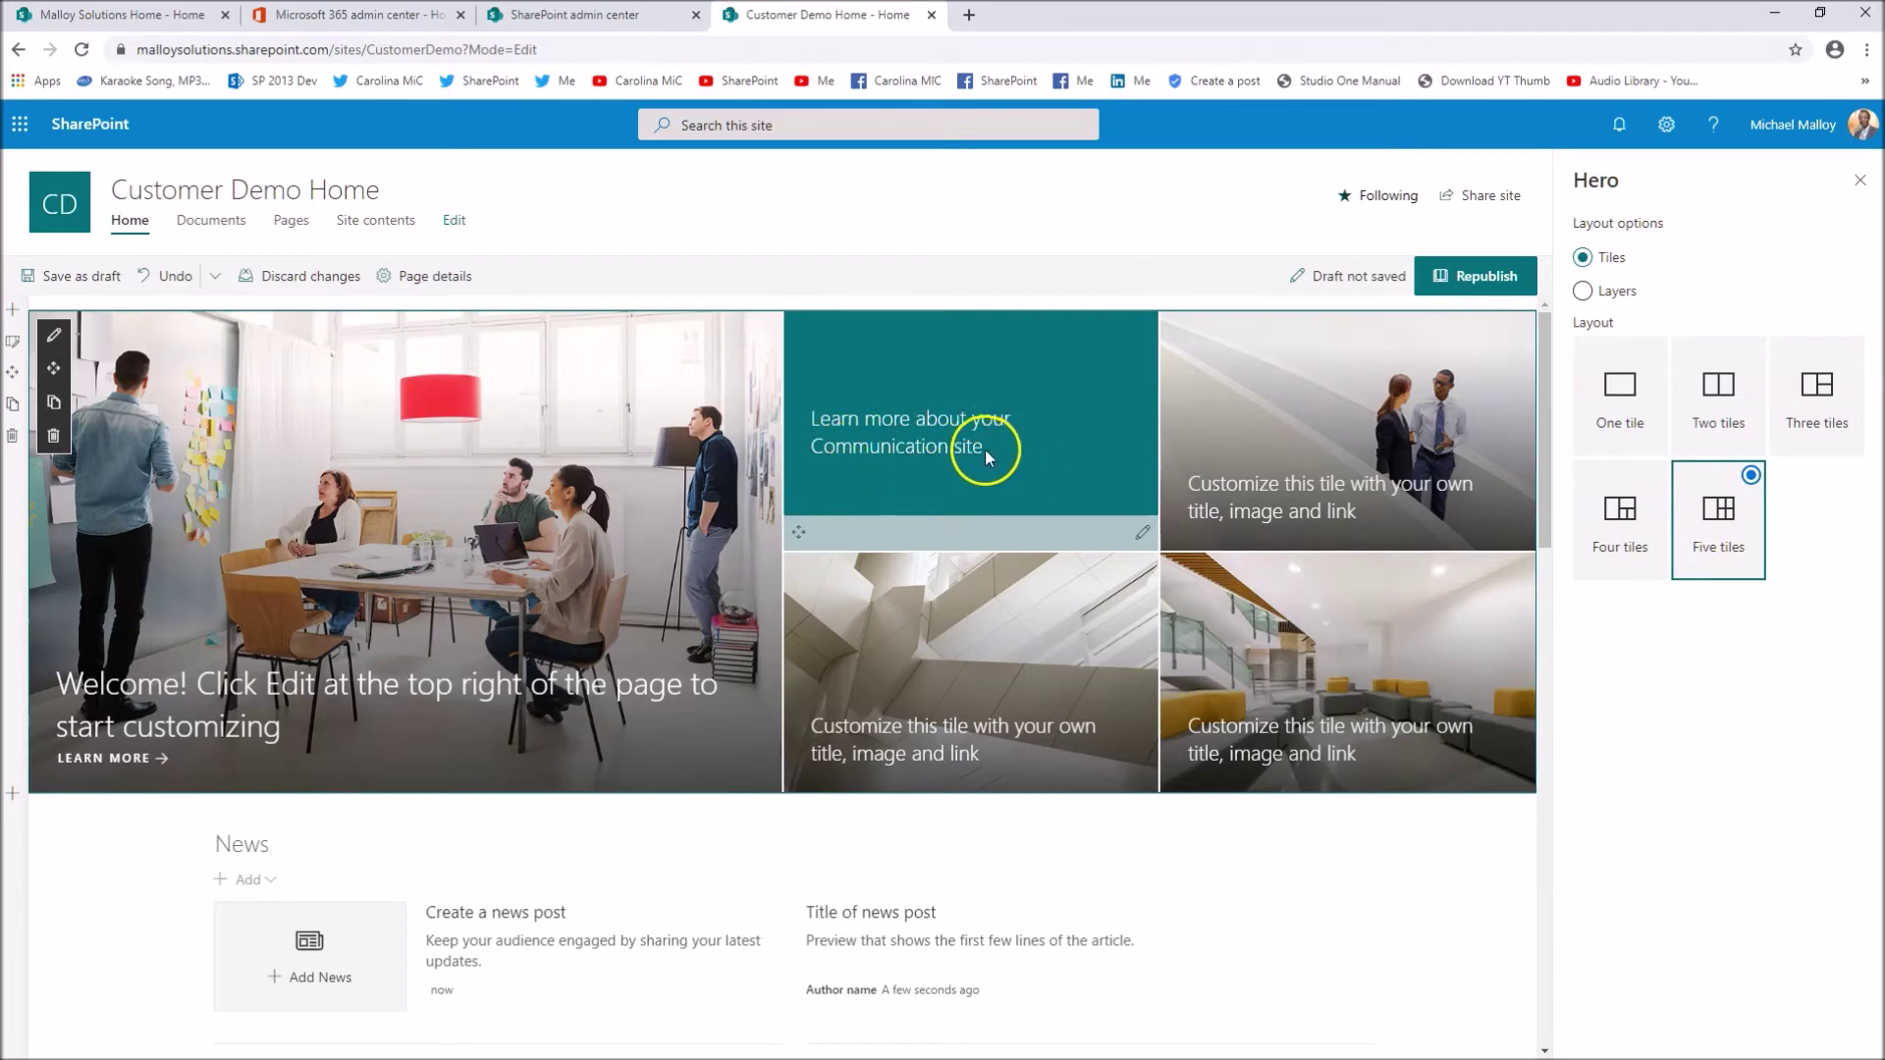
{"action": "mouse_move", "coordinate": [1374, 491]}
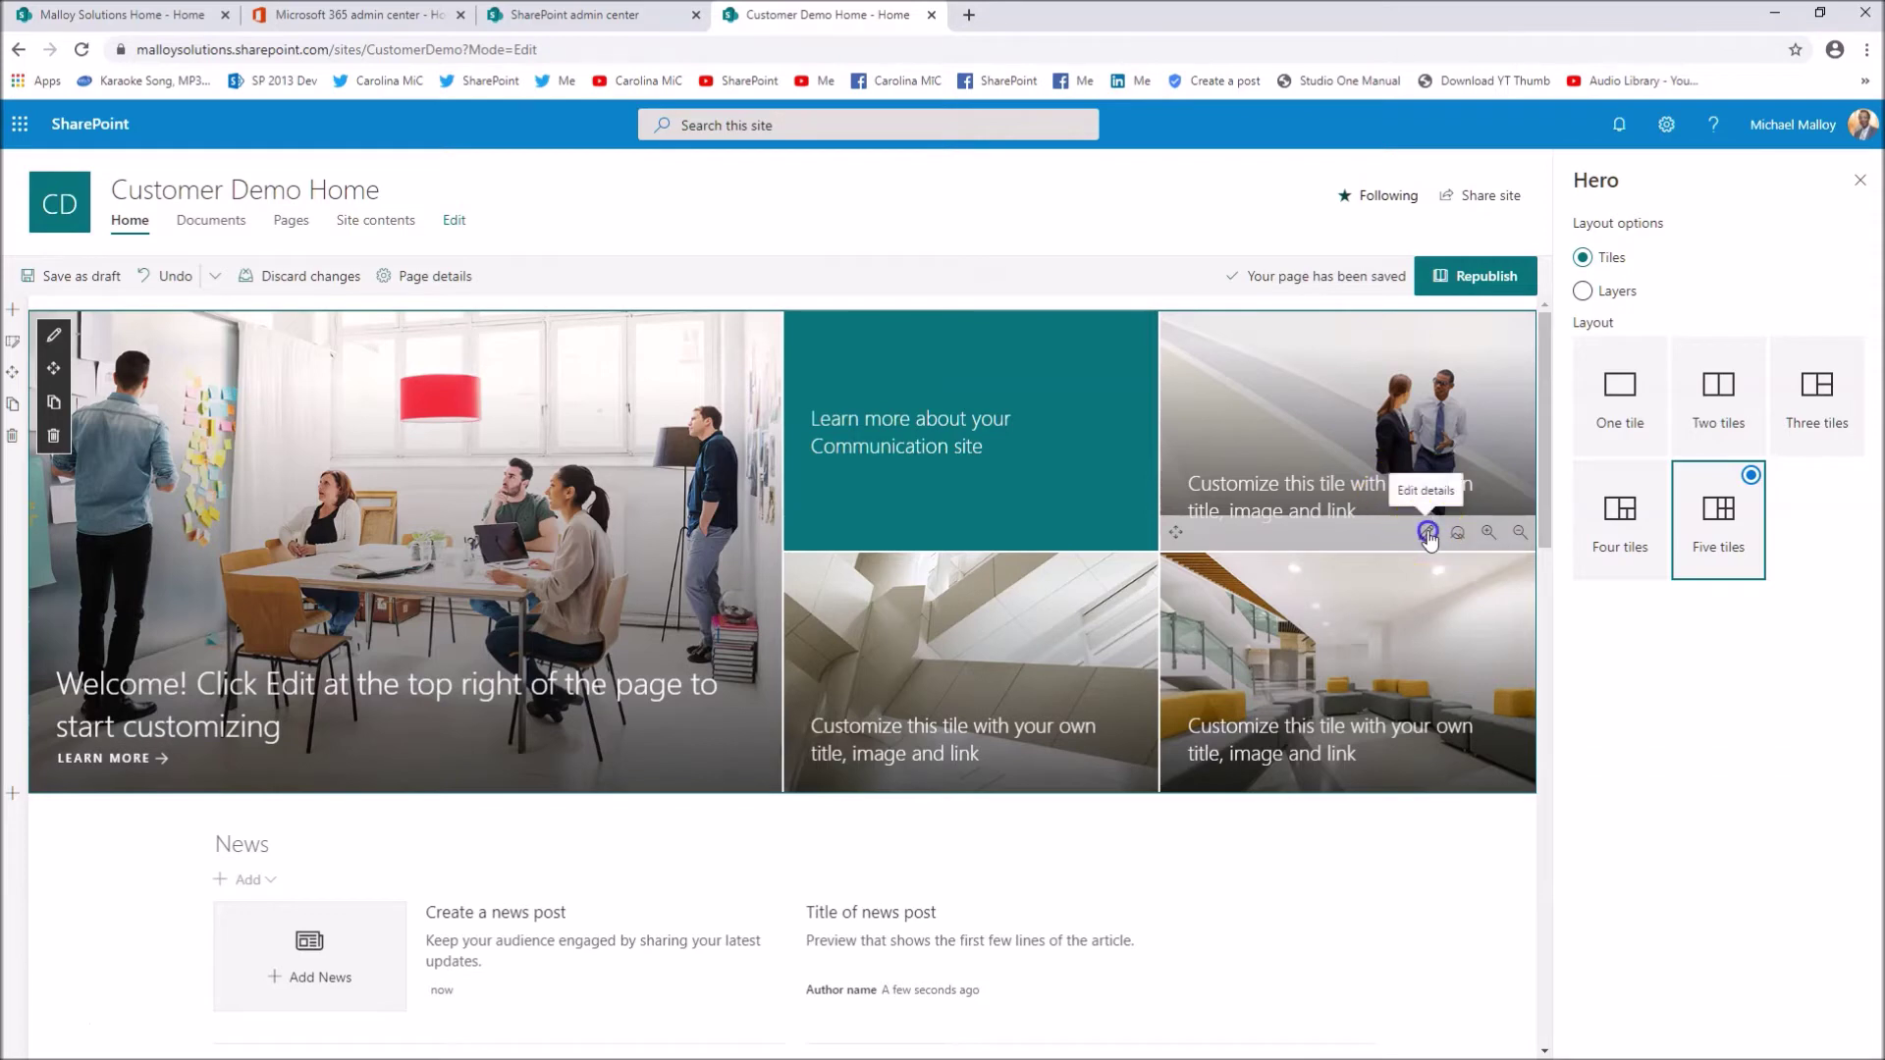
{"action": "left_click", "coordinate": [1429, 537]}
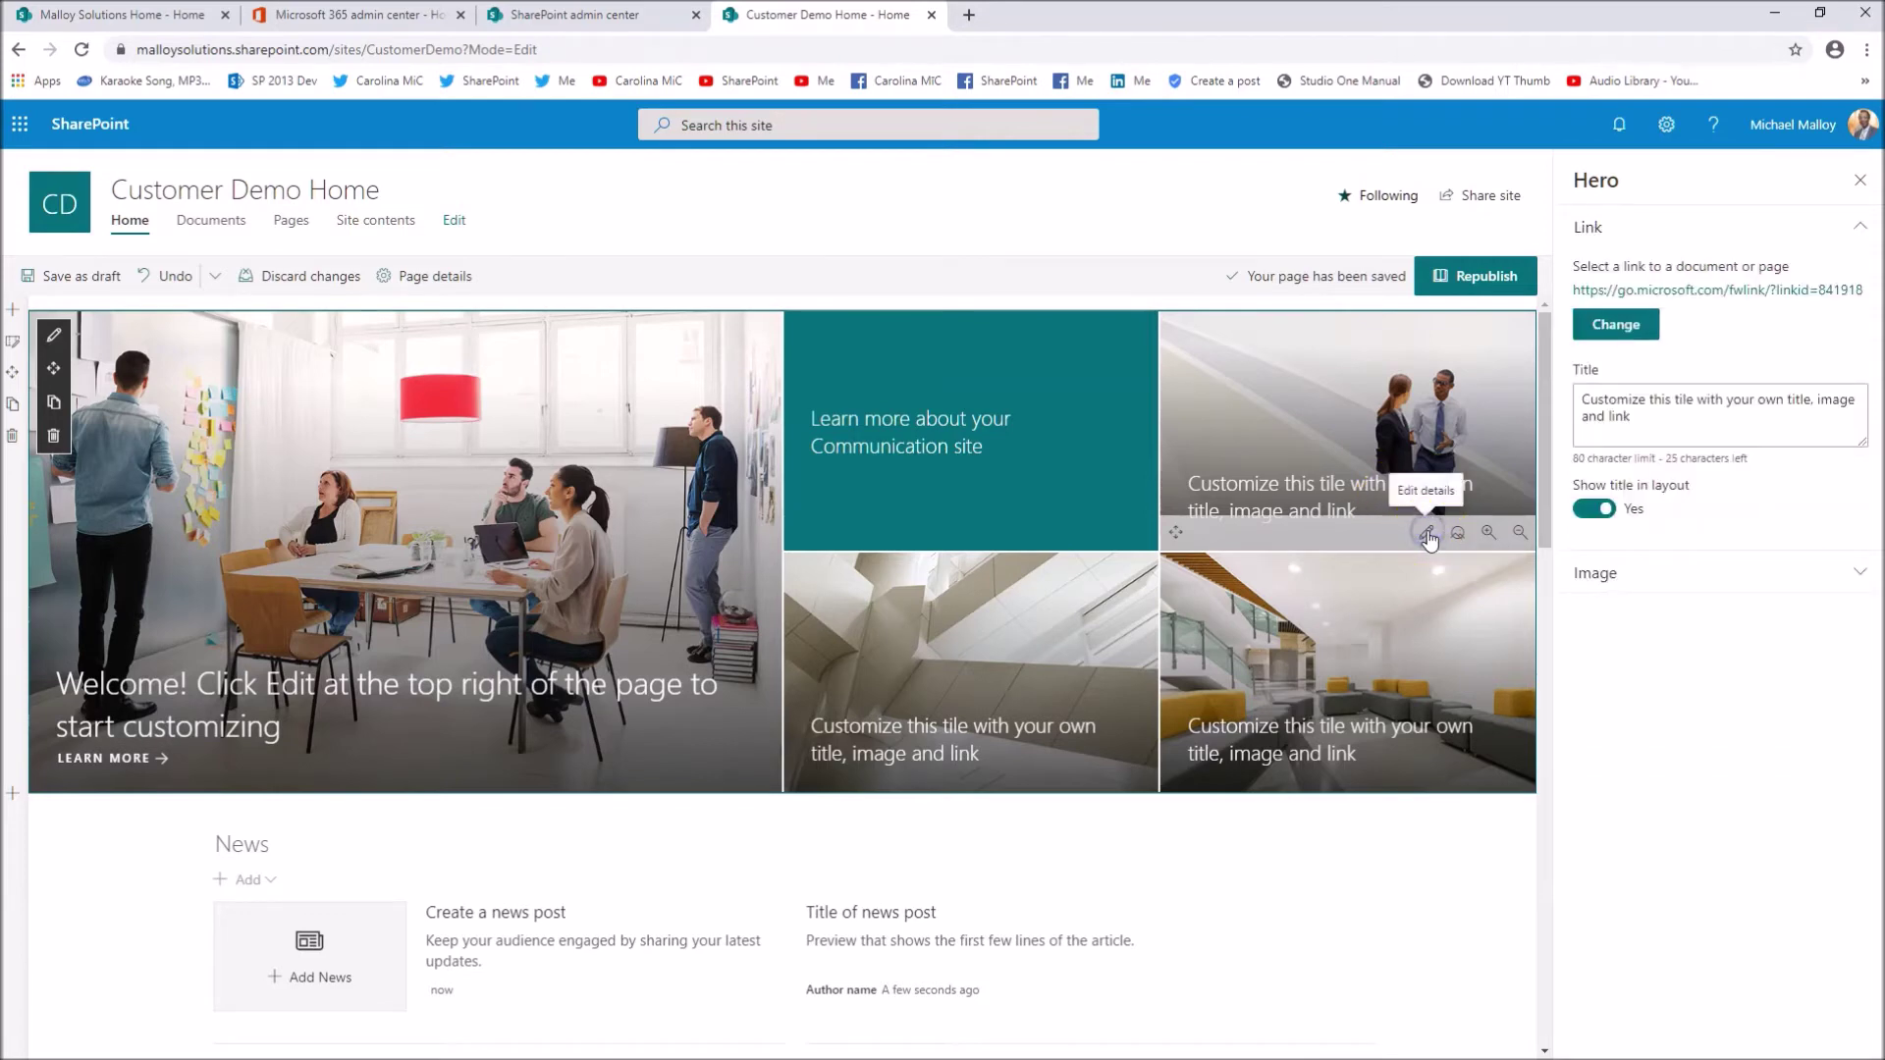
Step: Change the top-right tile's image to a colour block, then show the Learn more tile's settings
{"action": "left_click", "coordinate": [1586, 575]}
{"action": "left_click", "coordinate": [1583, 688]}
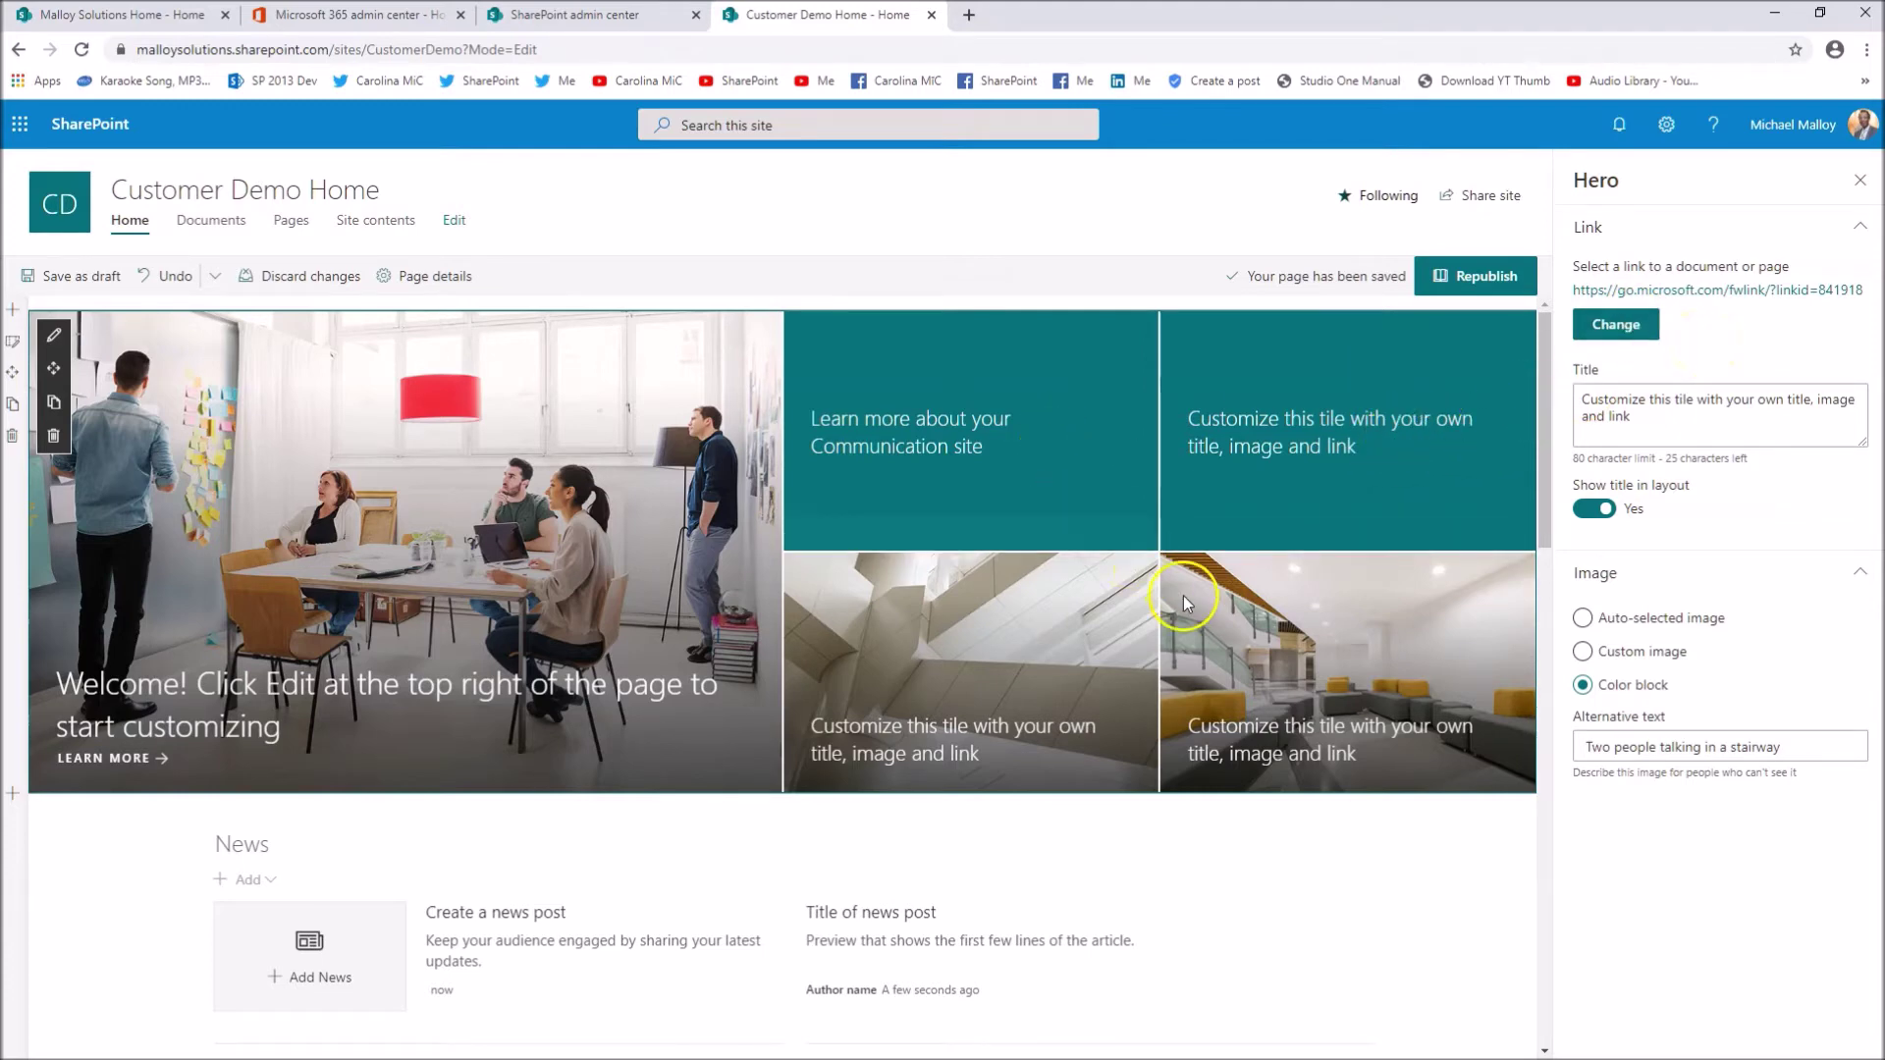
{"action": "left_click", "coordinate": [978, 462]}
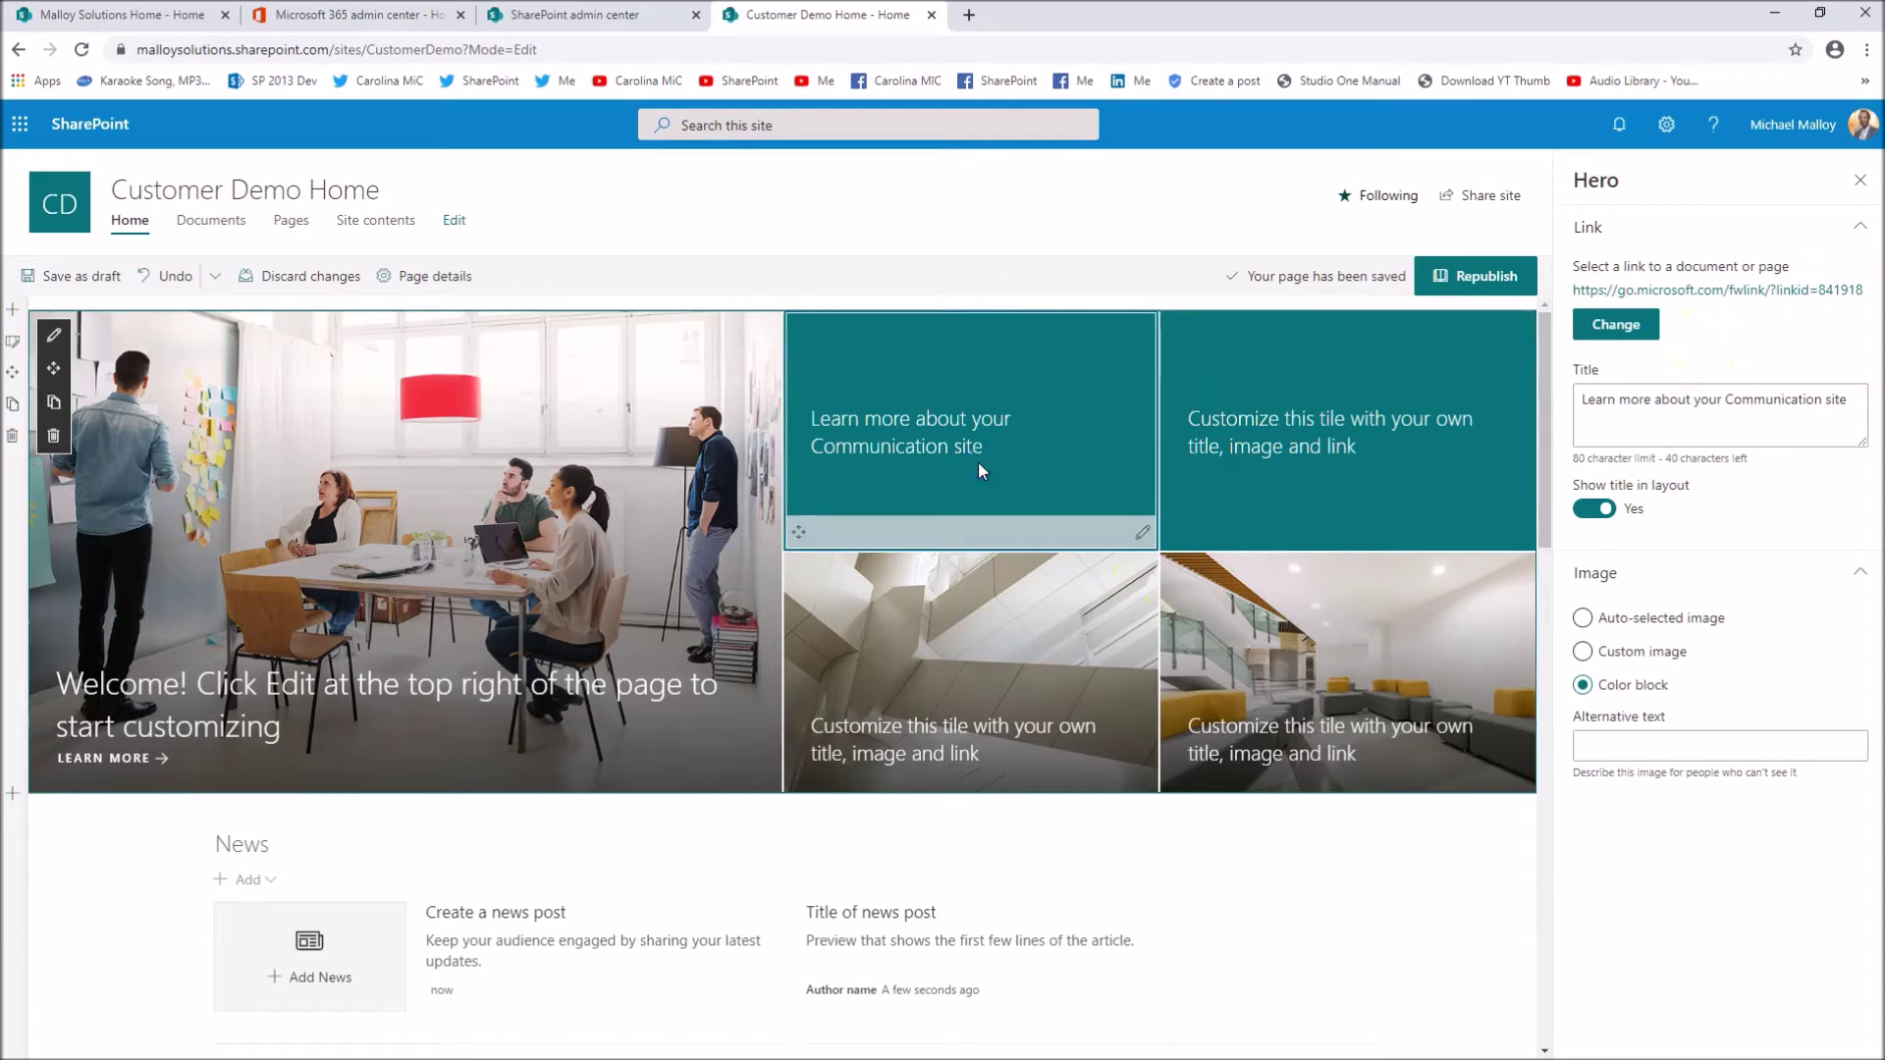
Step: Review the settings of the top-right, Learn more, lower-right and lower-middle tiles
{"action": "left_click", "coordinate": [1270, 456]}
{"action": "left_click", "coordinate": [1081, 443]}
{"action": "left_click", "coordinate": [1325, 447]}
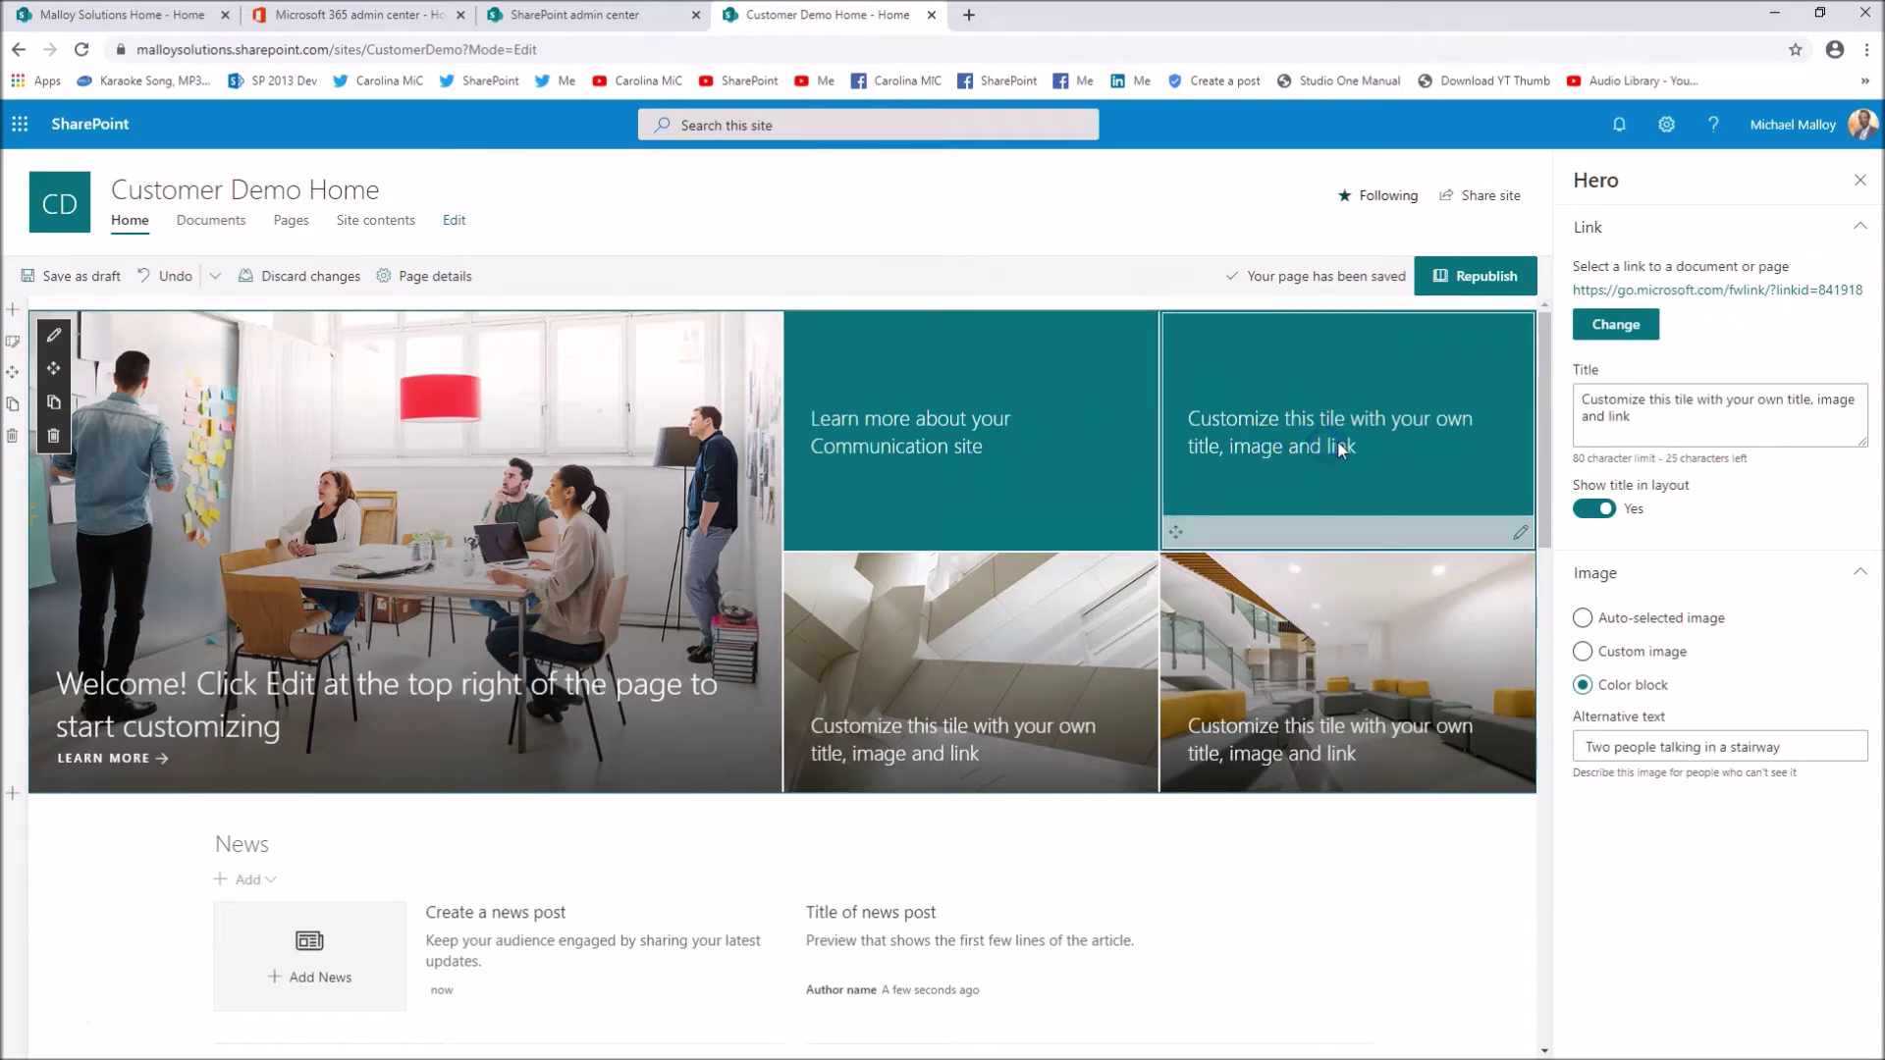
{"action": "left_click", "coordinate": [1351, 605]}
{"action": "left_click", "coordinate": [1060, 626]}
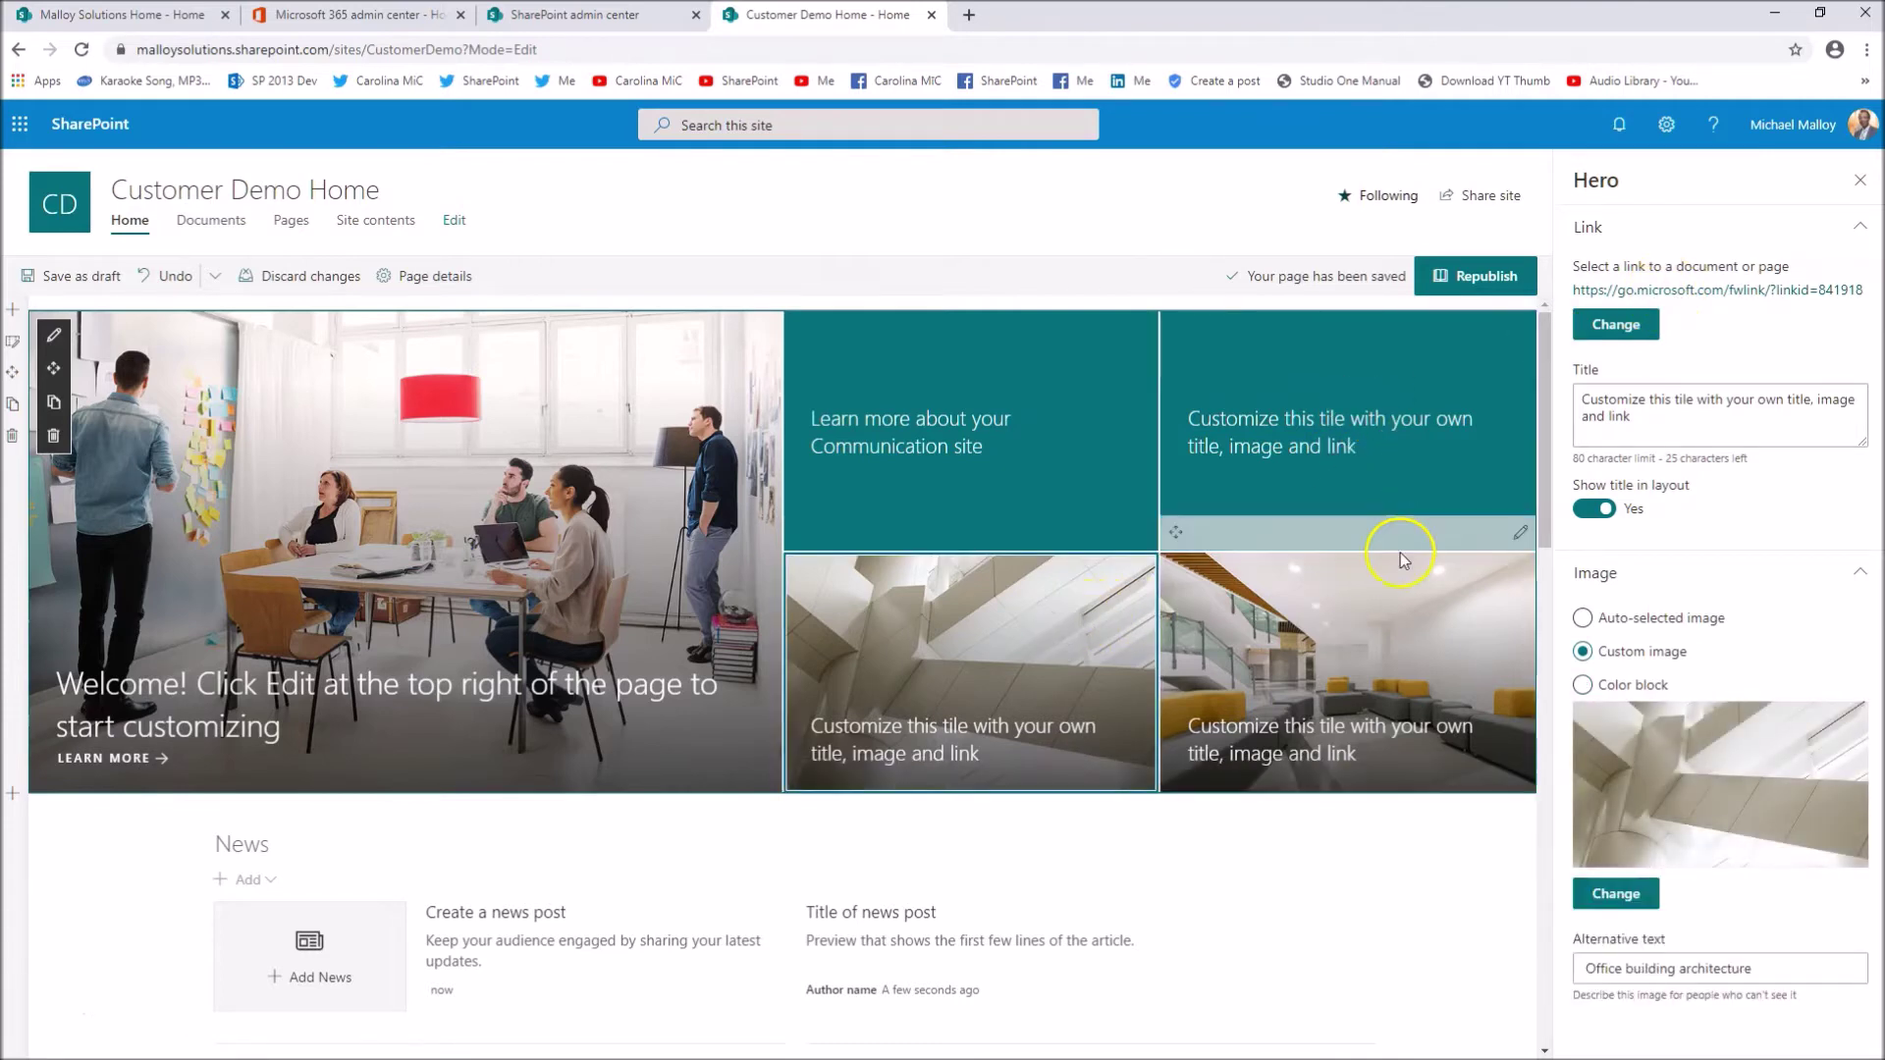
{"action": "left_click", "coordinate": [1321, 416]}
Step: Open the Learn more tile's link picker and cancel it, keeping the existing link
{"action": "left_click", "coordinate": [1080, 411]}
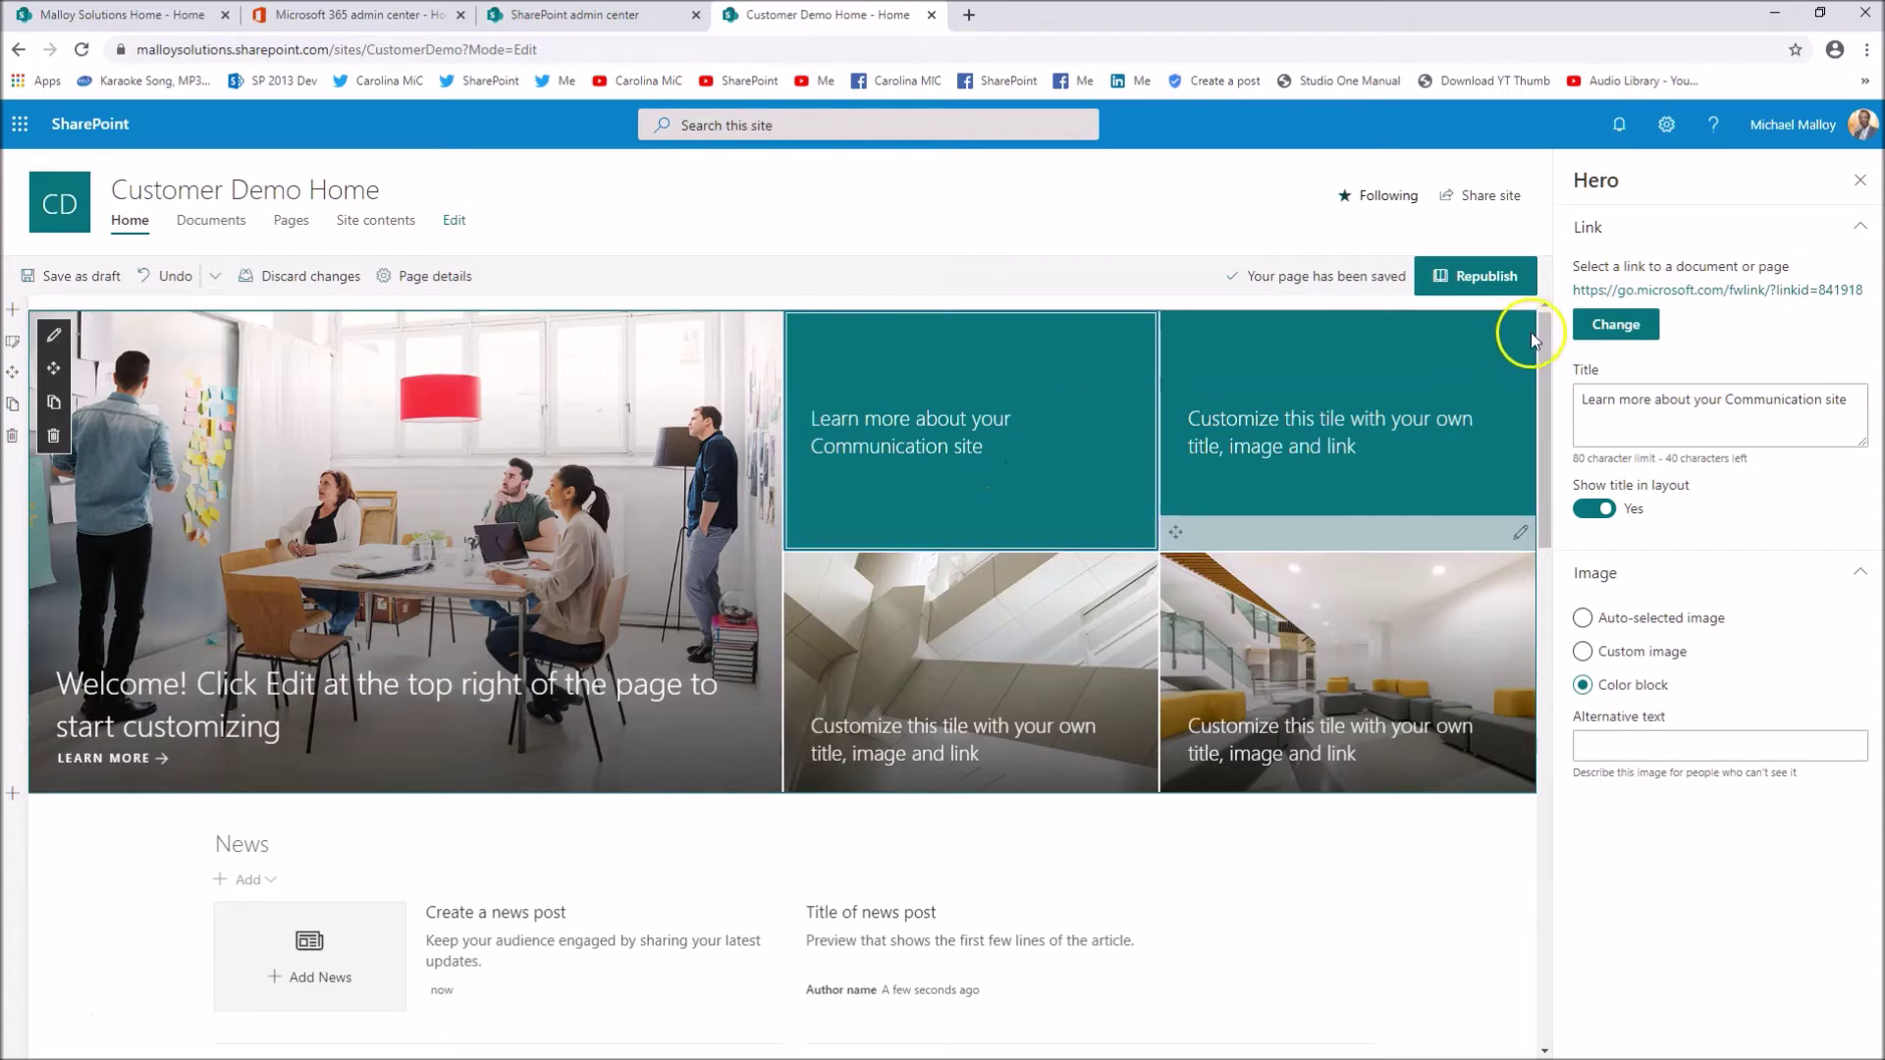
{"action": "left_click", "coordinate": [1630, 330]}
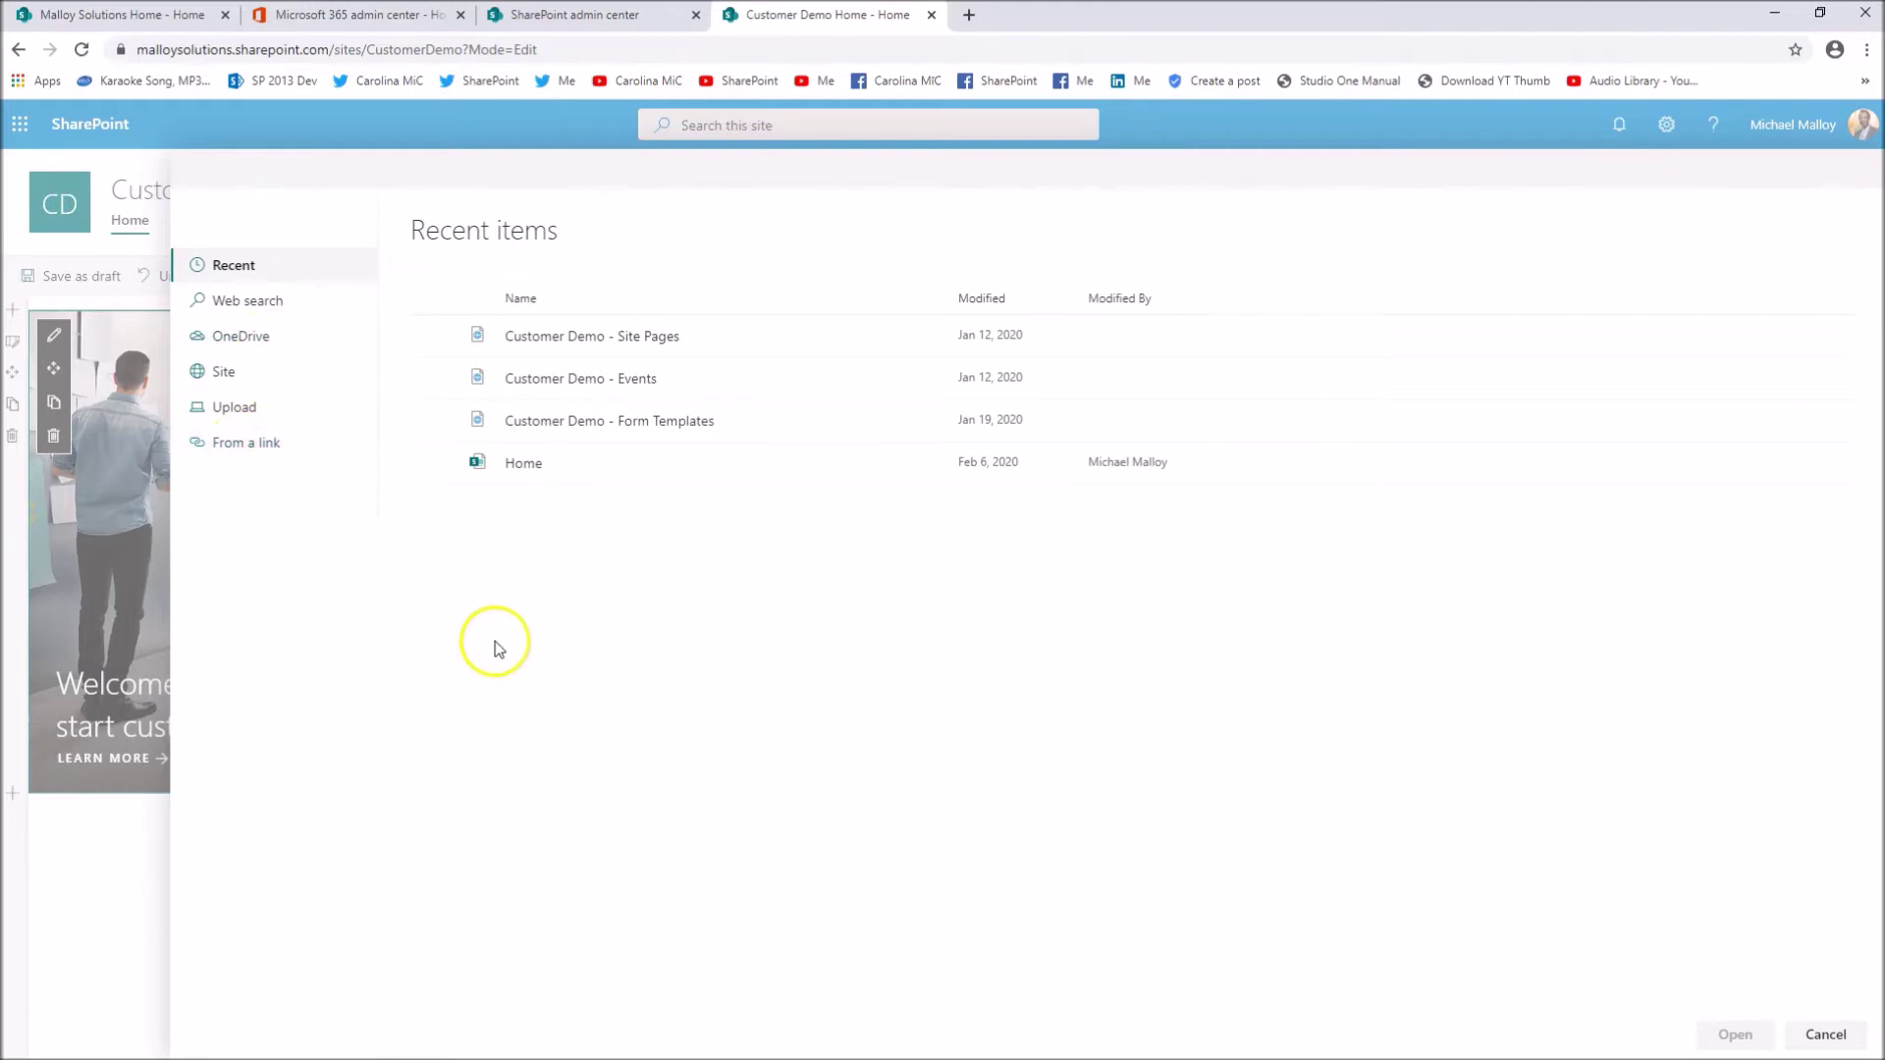
{"action": "left_click", "coordinate": [1823, 1036]}
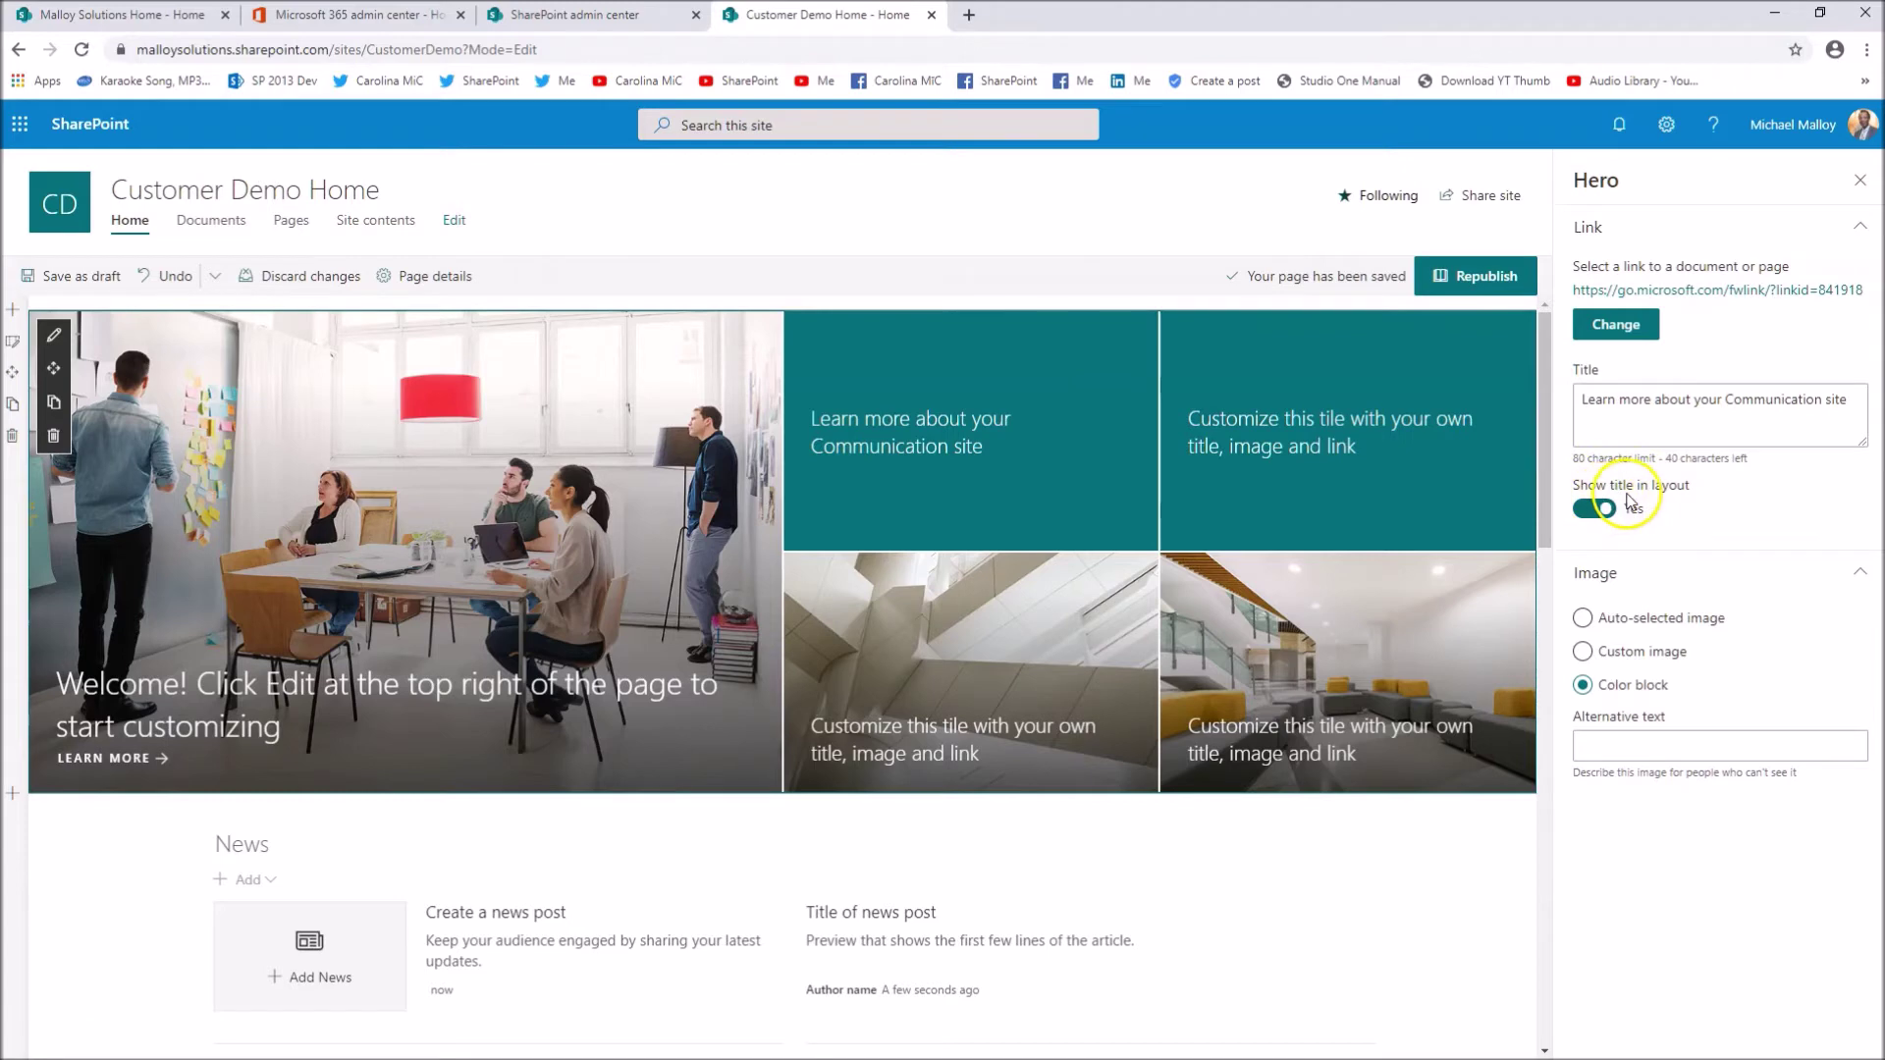
{"action": "left_click", "coordinate": [1600, 510]}
{"action": "left_click", "coordinate": [1595, 510]}
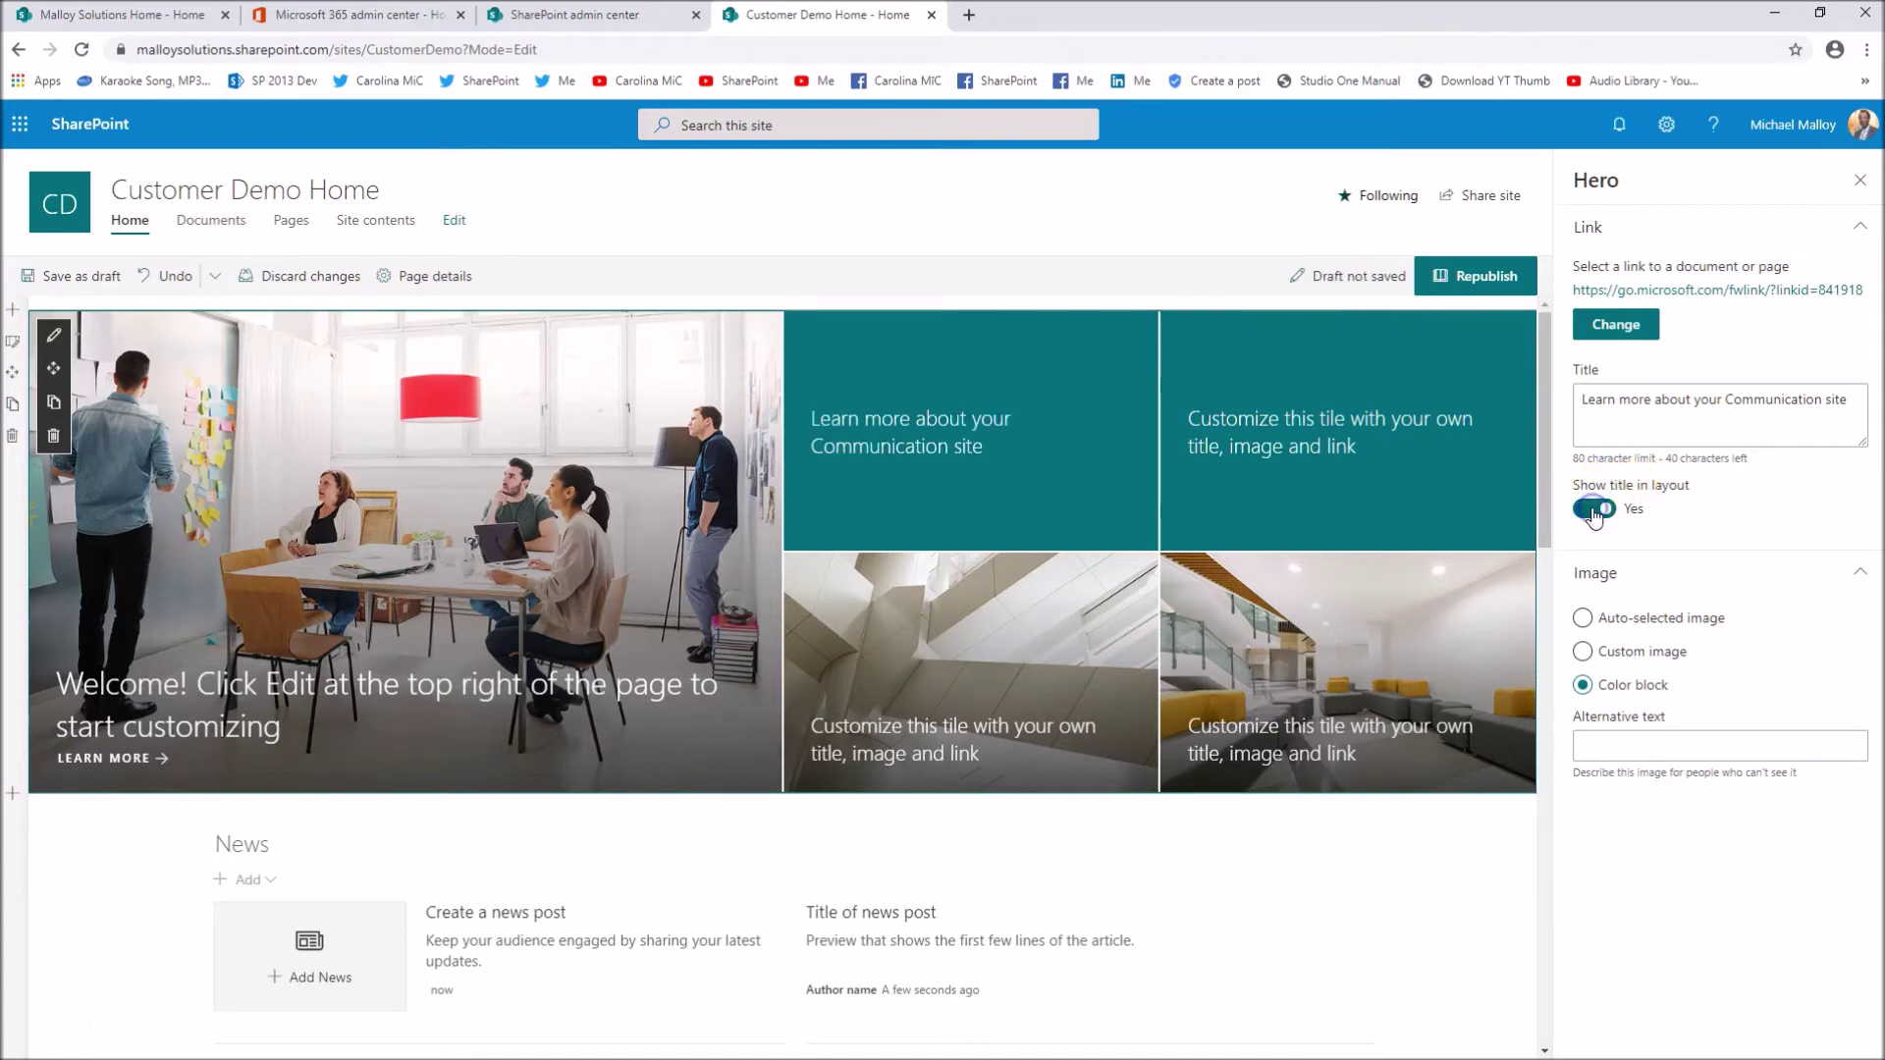
{"action": "left_click", "coordinate": [1596, 510]}
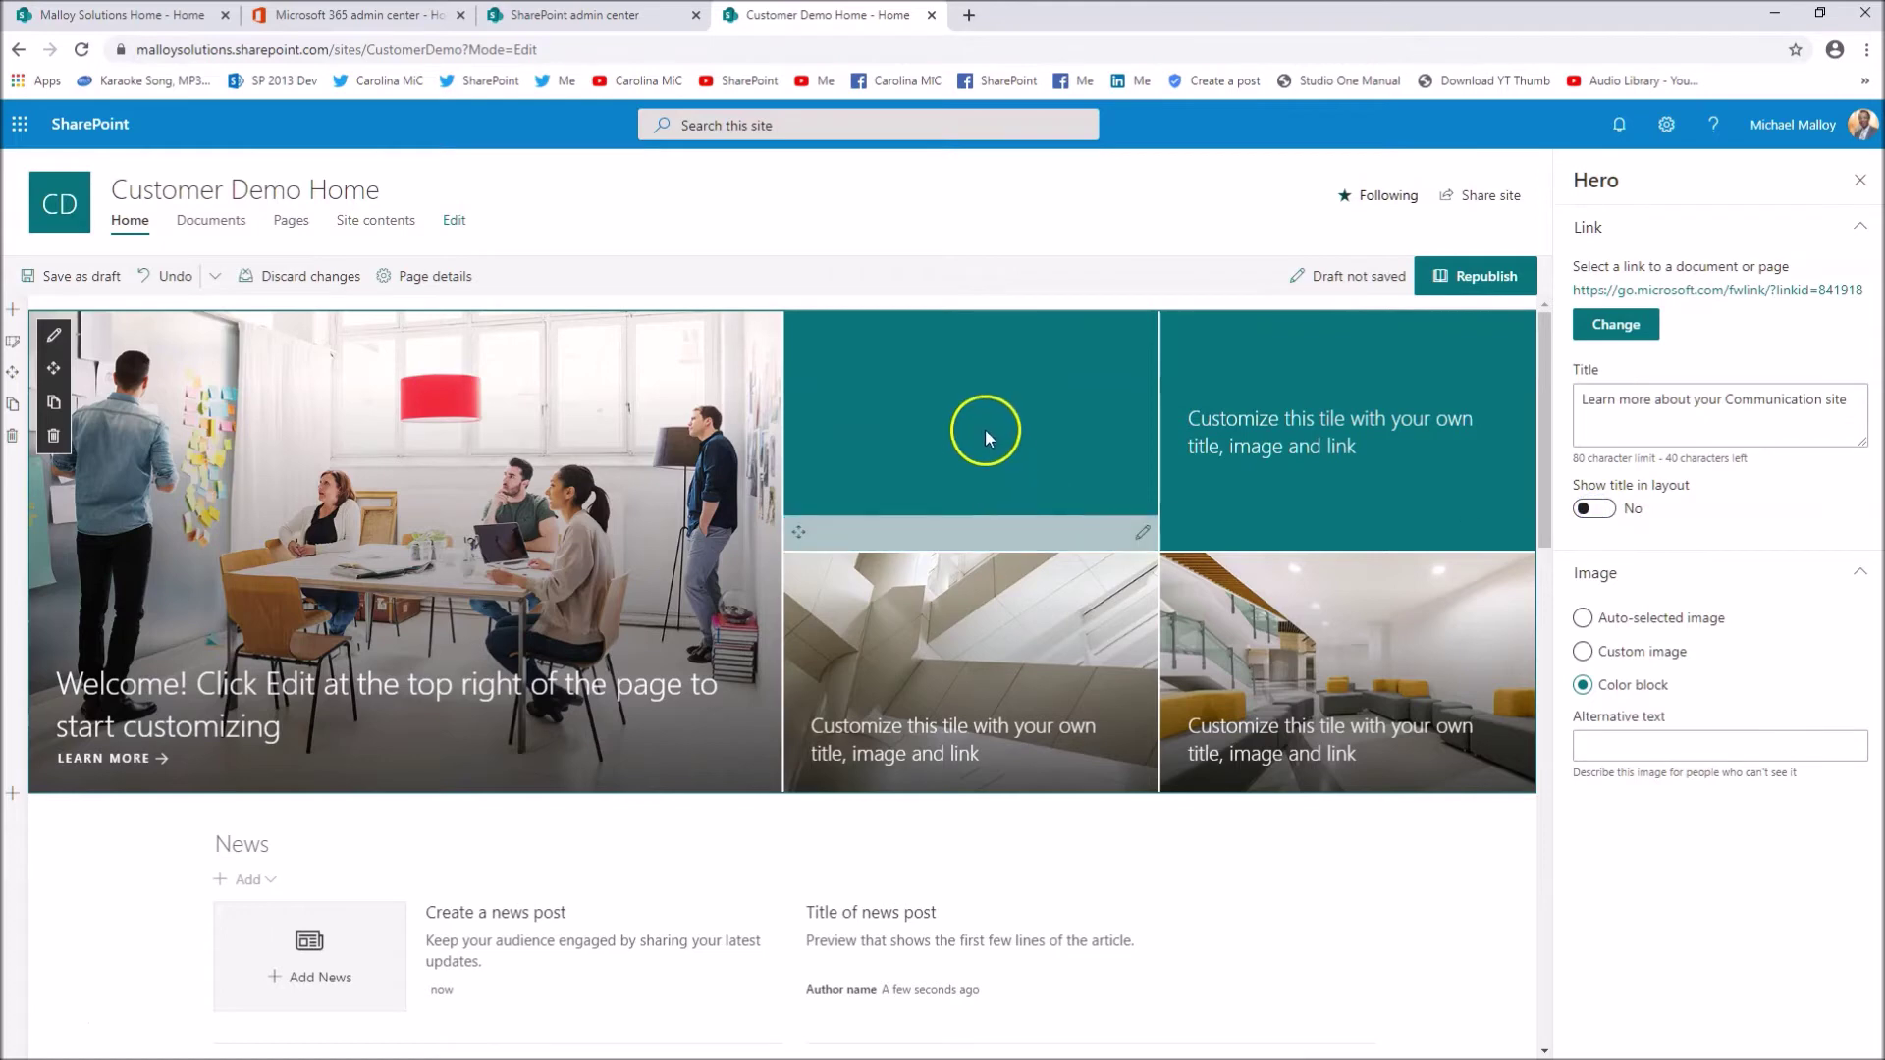
{"action": "left_click", "coordinate": [1592, 509]}
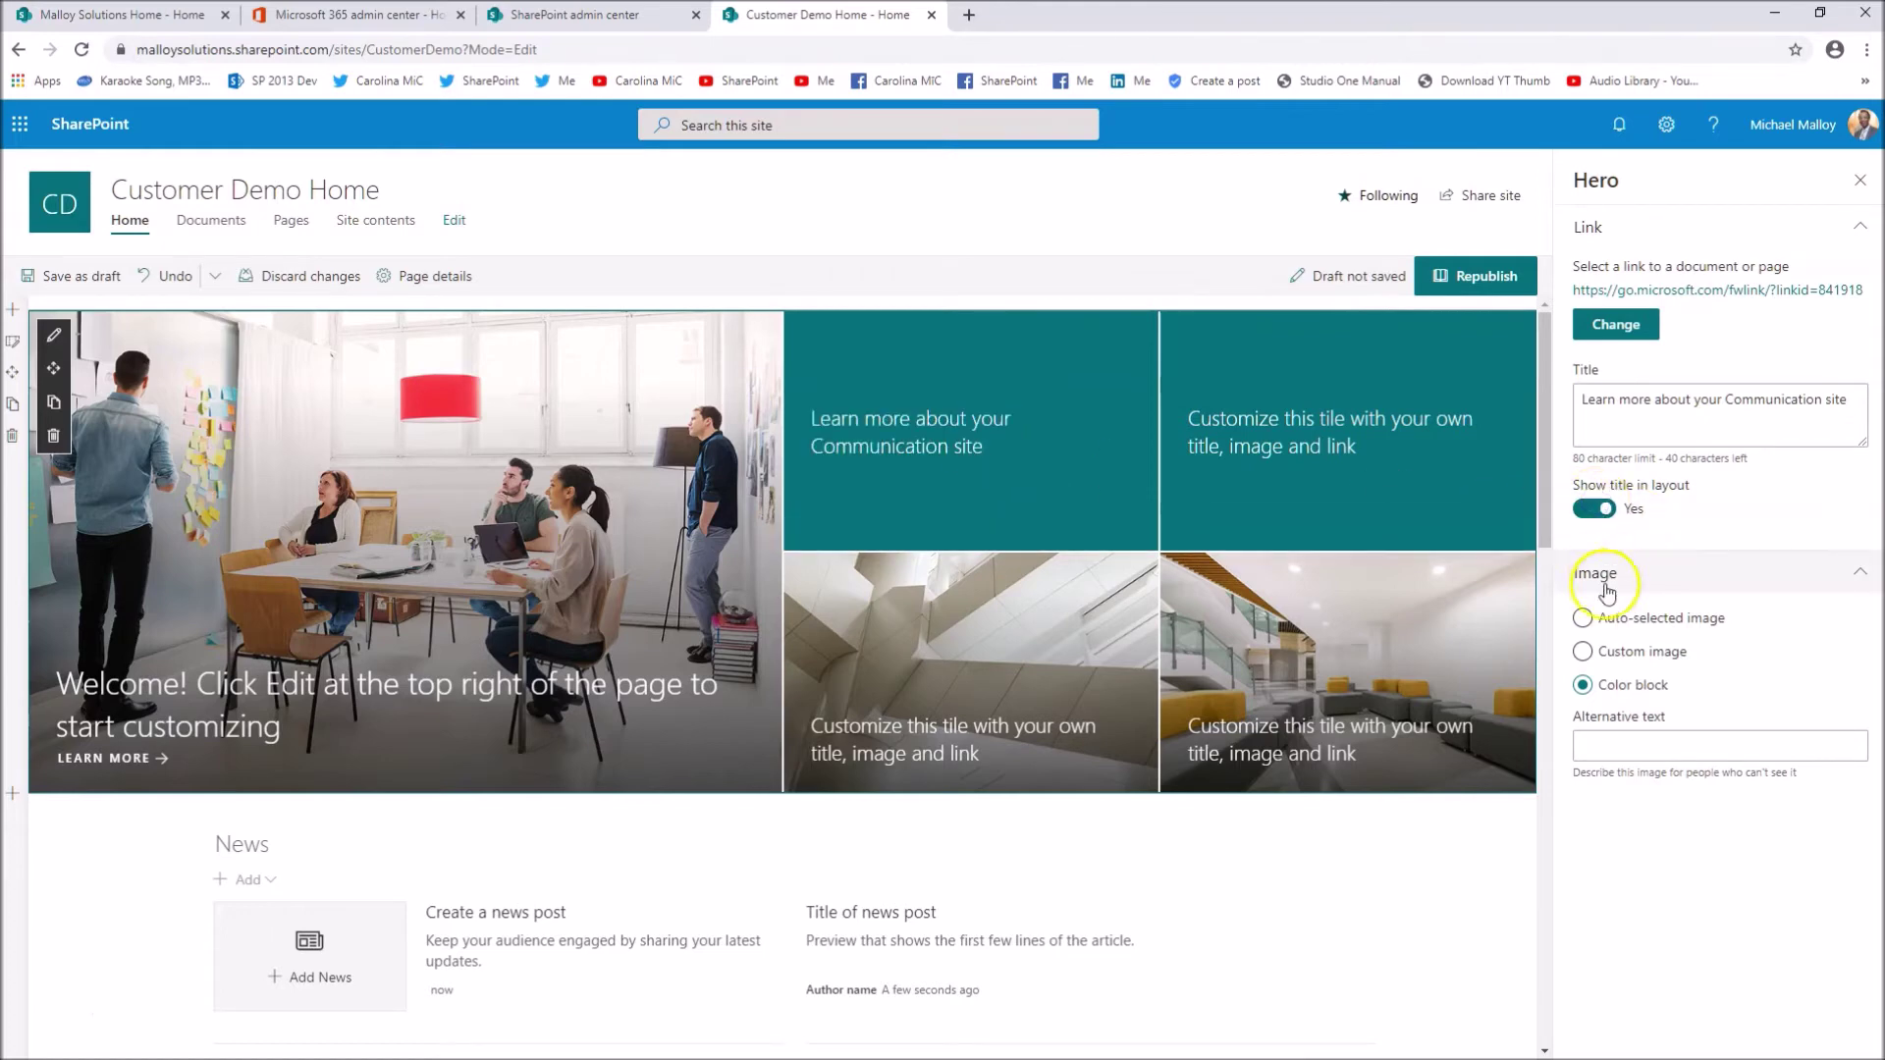
{"action": "left_click", "coordinate": [1597, 750]}
{"action": "left_click", "coordinate": [1634, 747]}
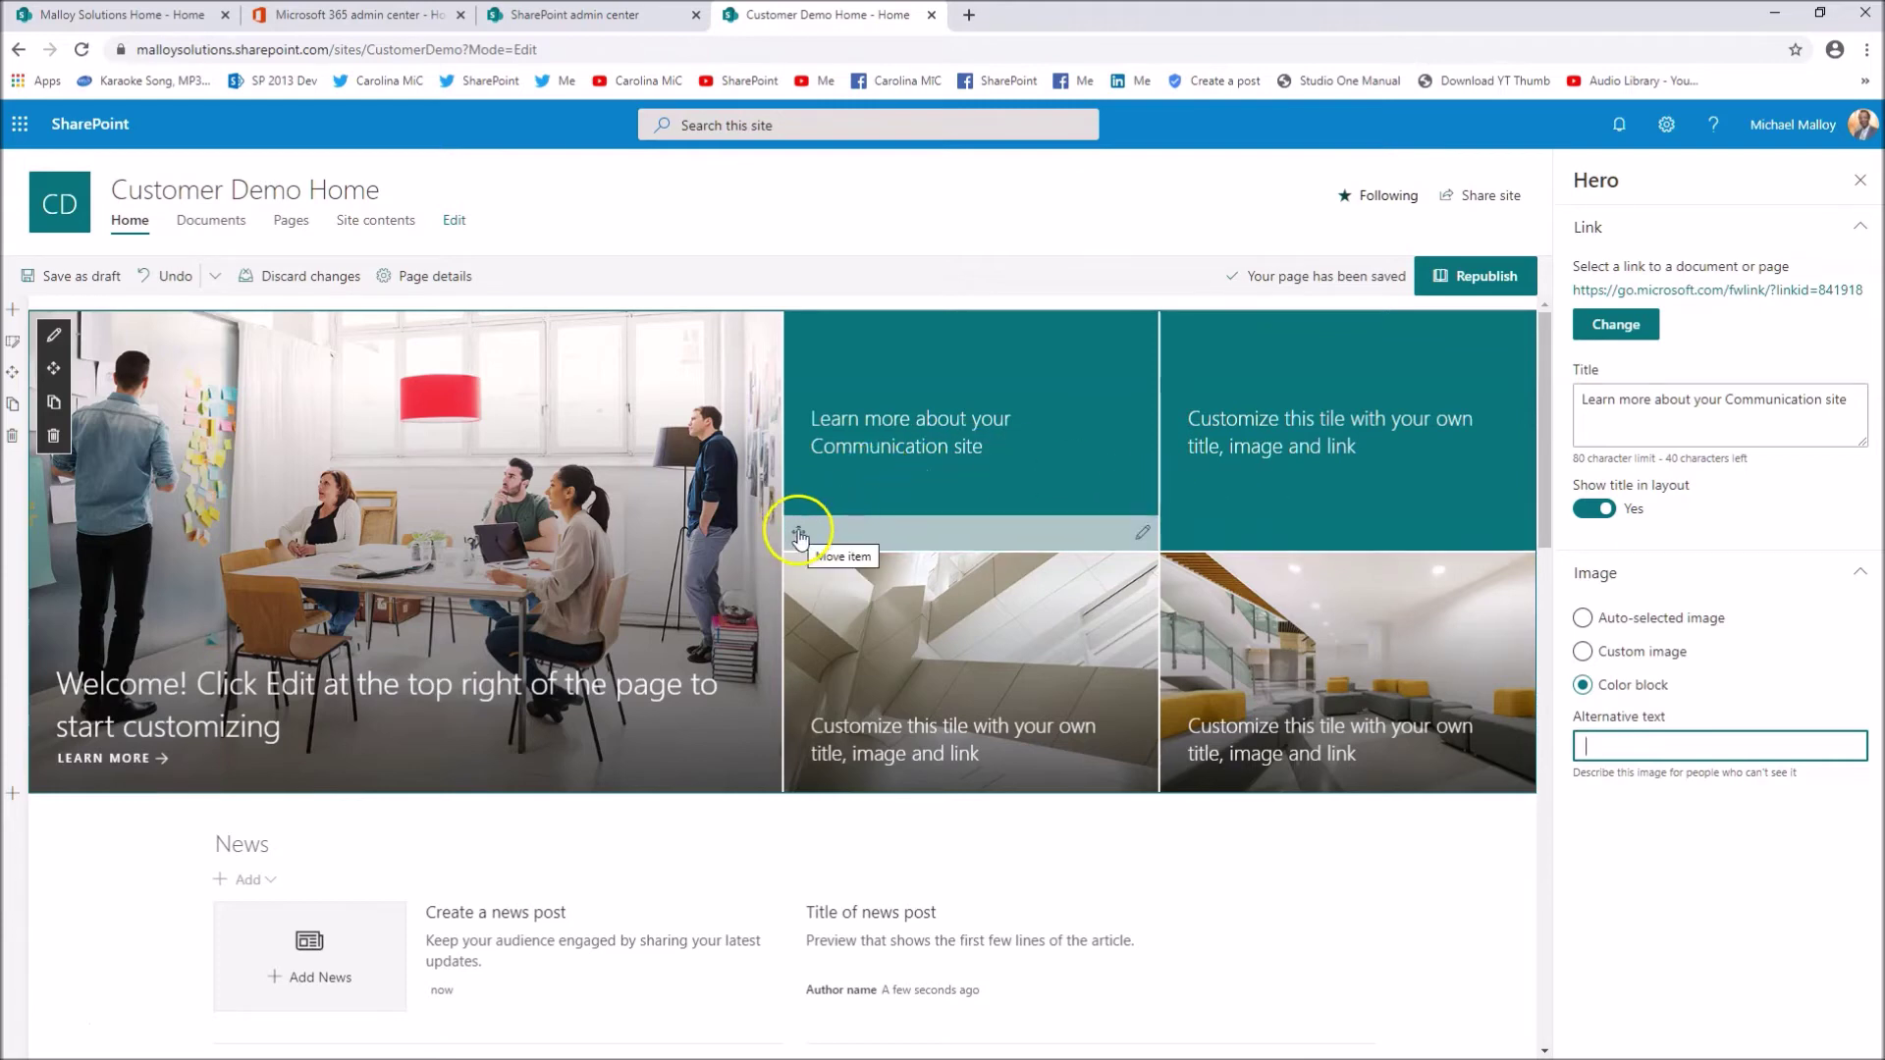
{"action": "left_click_drag", "start_coordinate": [798, 531], "coordinate": [818, 737]}
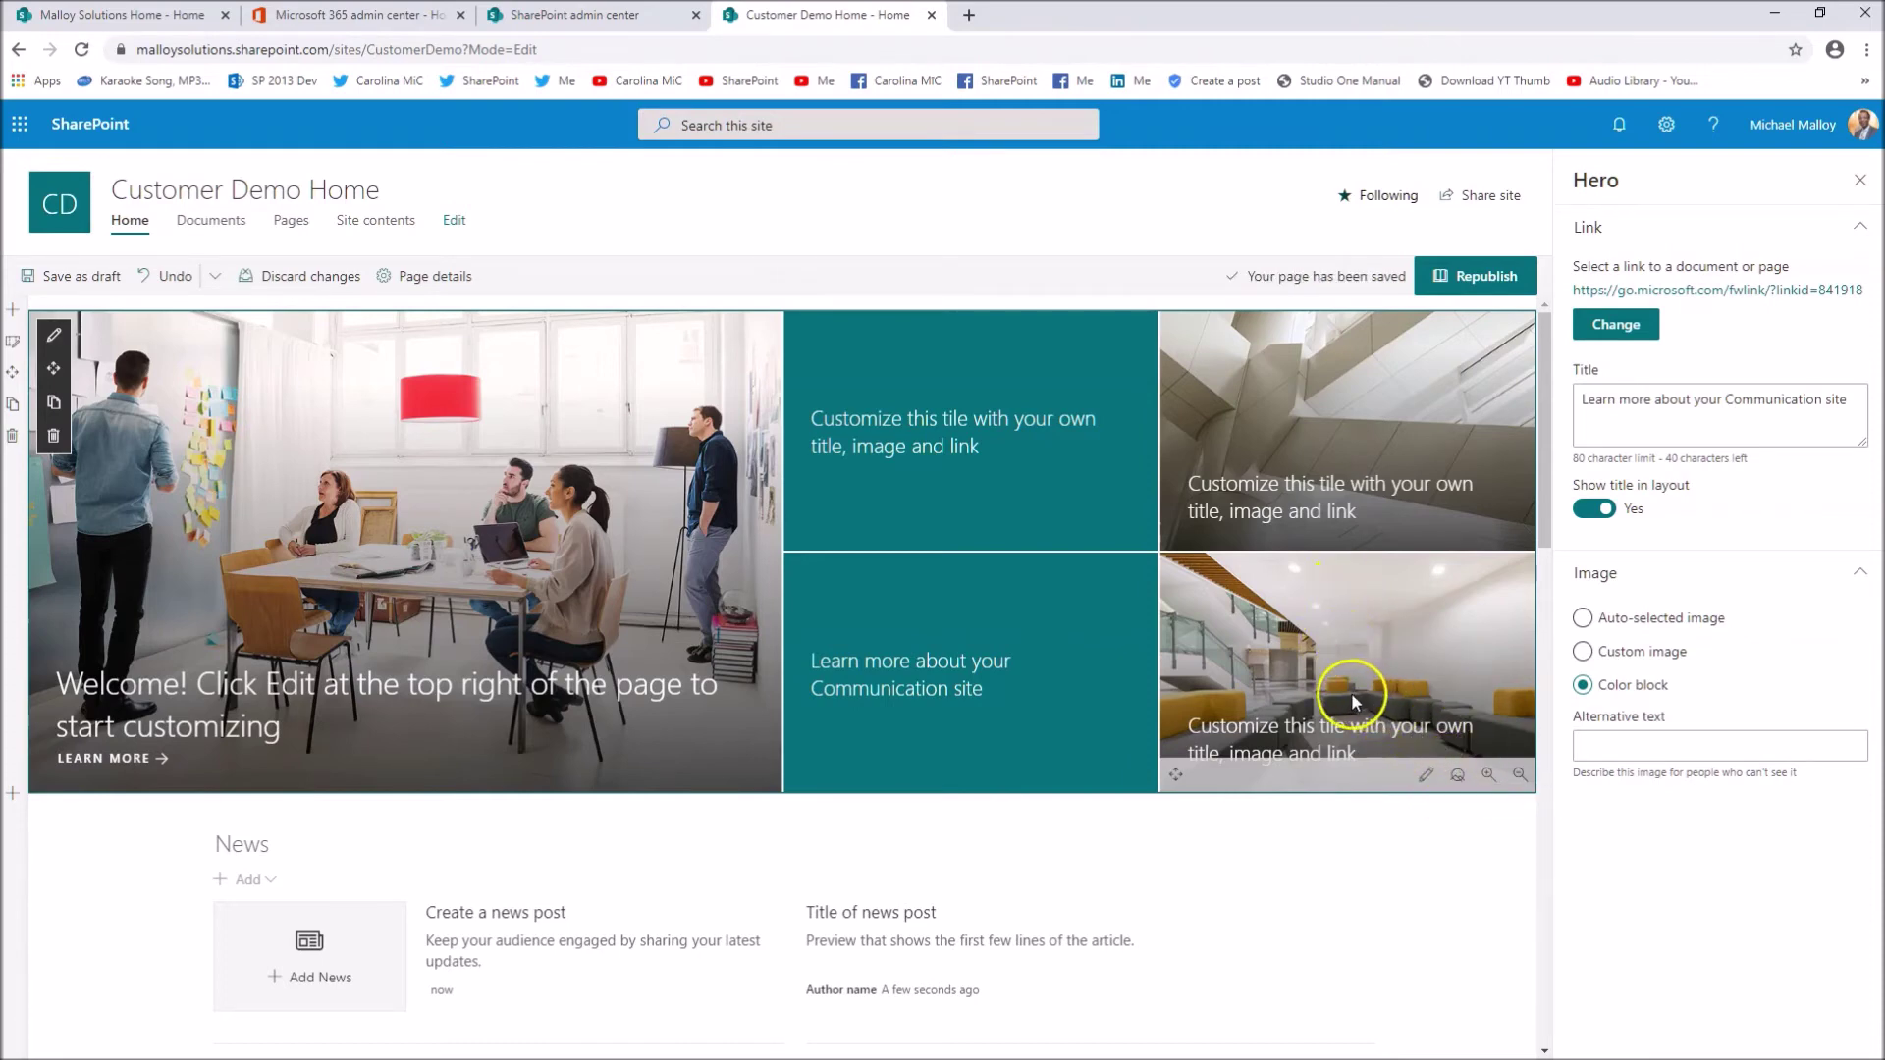
Step: Begin setting the focal point on the lower-right lobby tile
{"action": "left_click", "coordinate": [1456, 775]}
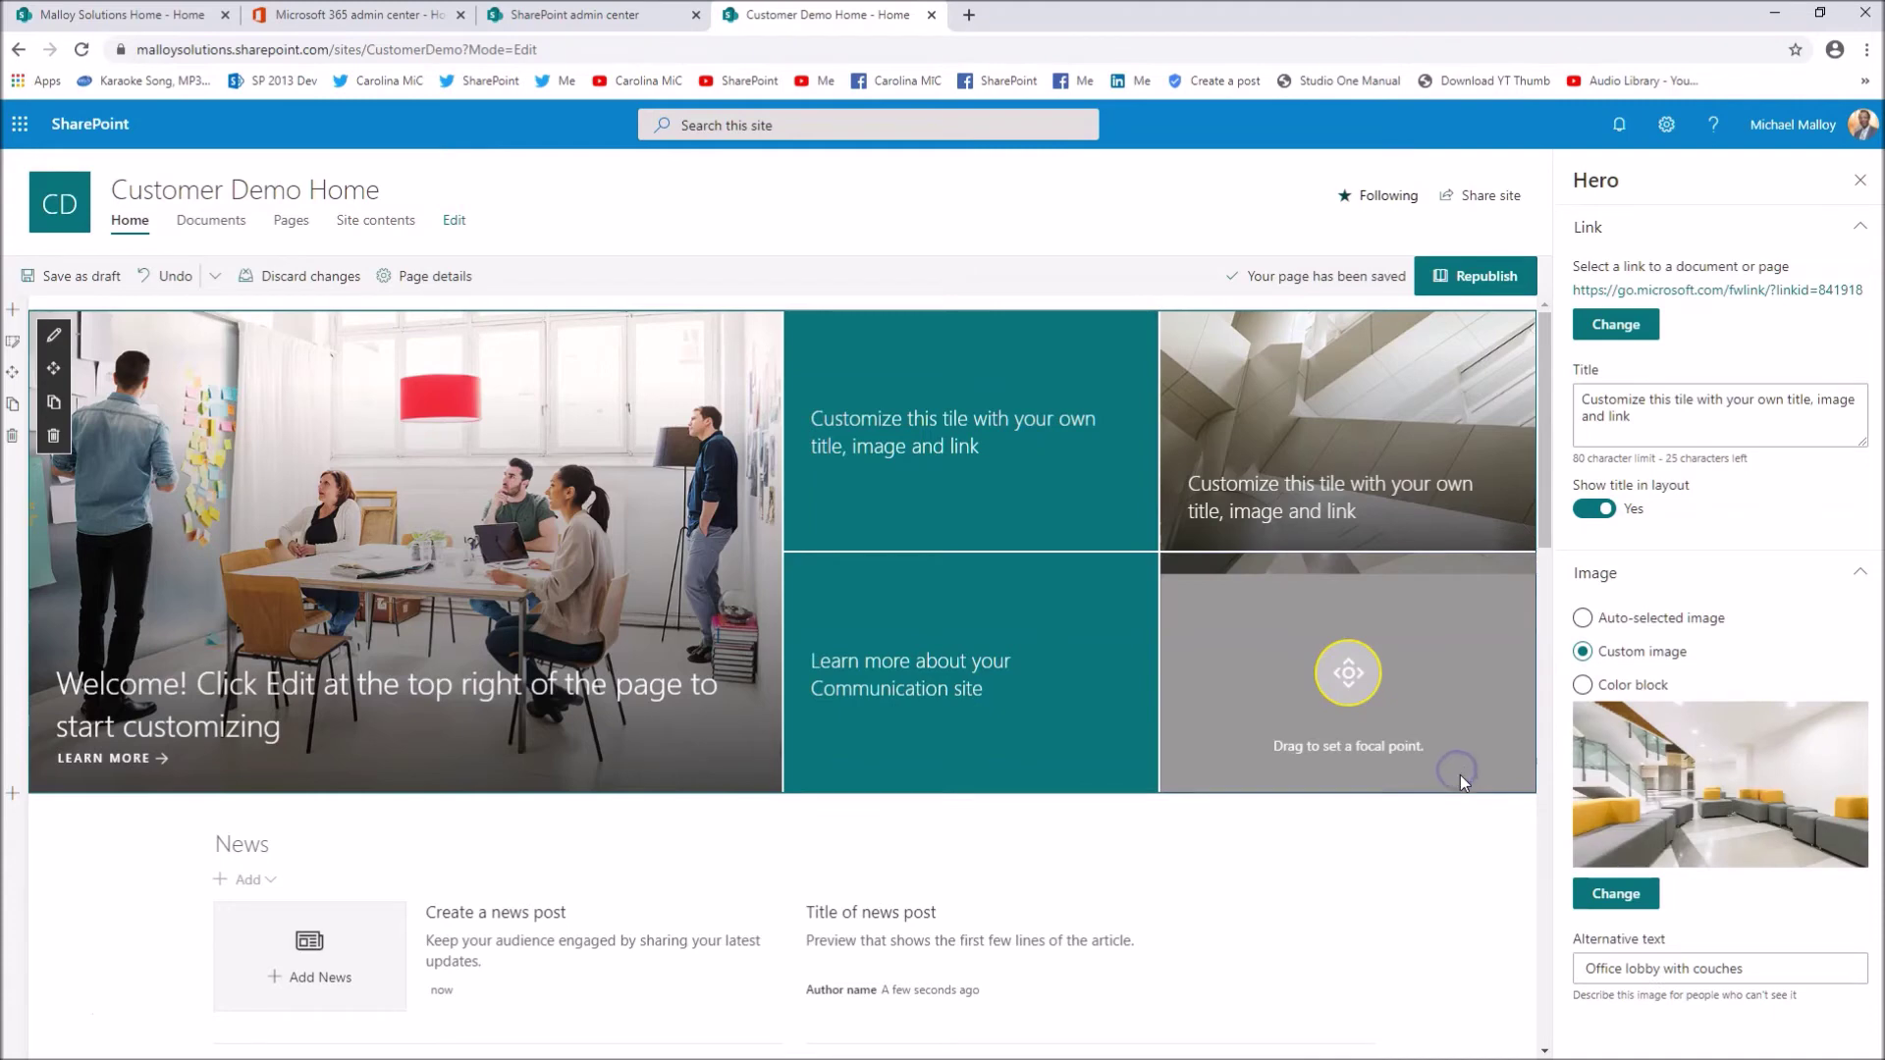
Step: Move the lobby image's focal point upward and fine-tune it
{"action": "left_click_drag", "start_coordinate": [1348, 678], "coordinate": [1350, 640]}
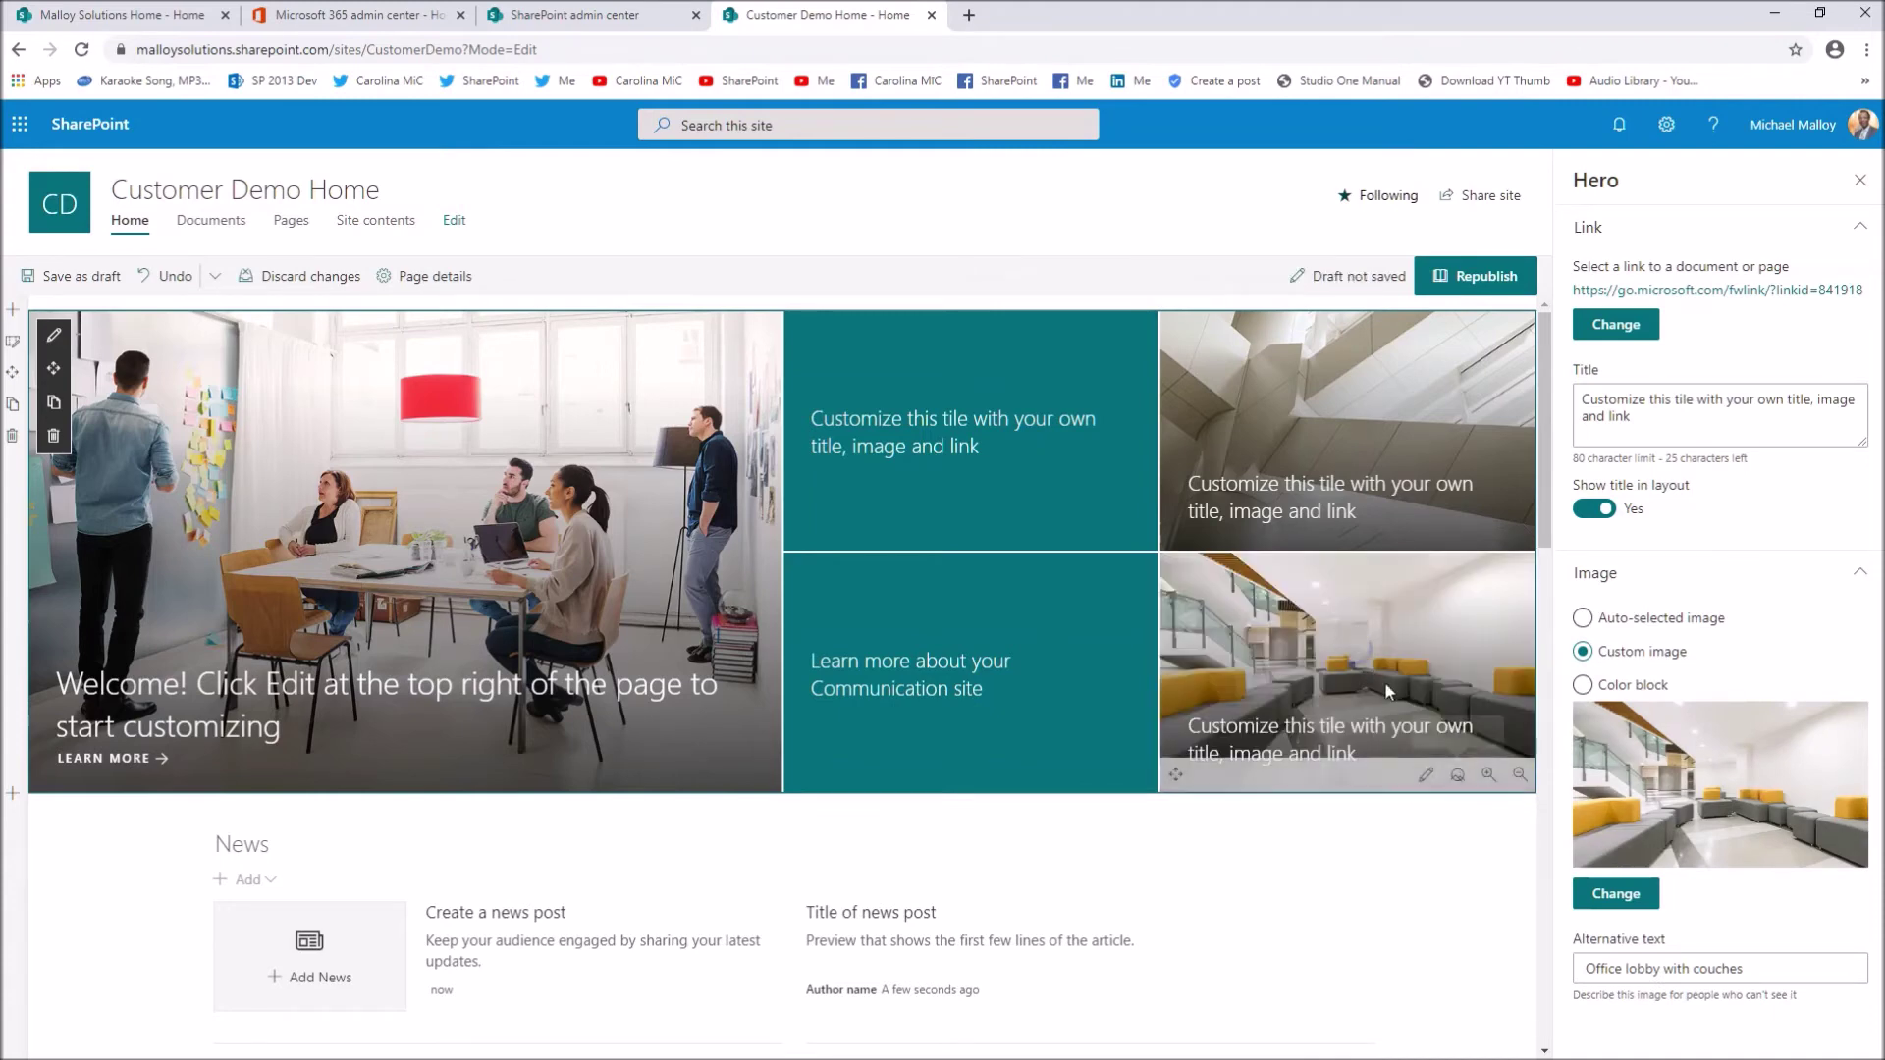
{"action": "left_click", "coordinate": [1456, 775]}
{"action": "mouse_move", "coordinate": [1357, 646]}
{"action": "left_mouse_down"}
{"action": "mouse_move", "coordinate": [1368, 703]}
{"action": "mouse_move", "coordinate": [1354, 639]}
{"action": "left_mouse_up"}
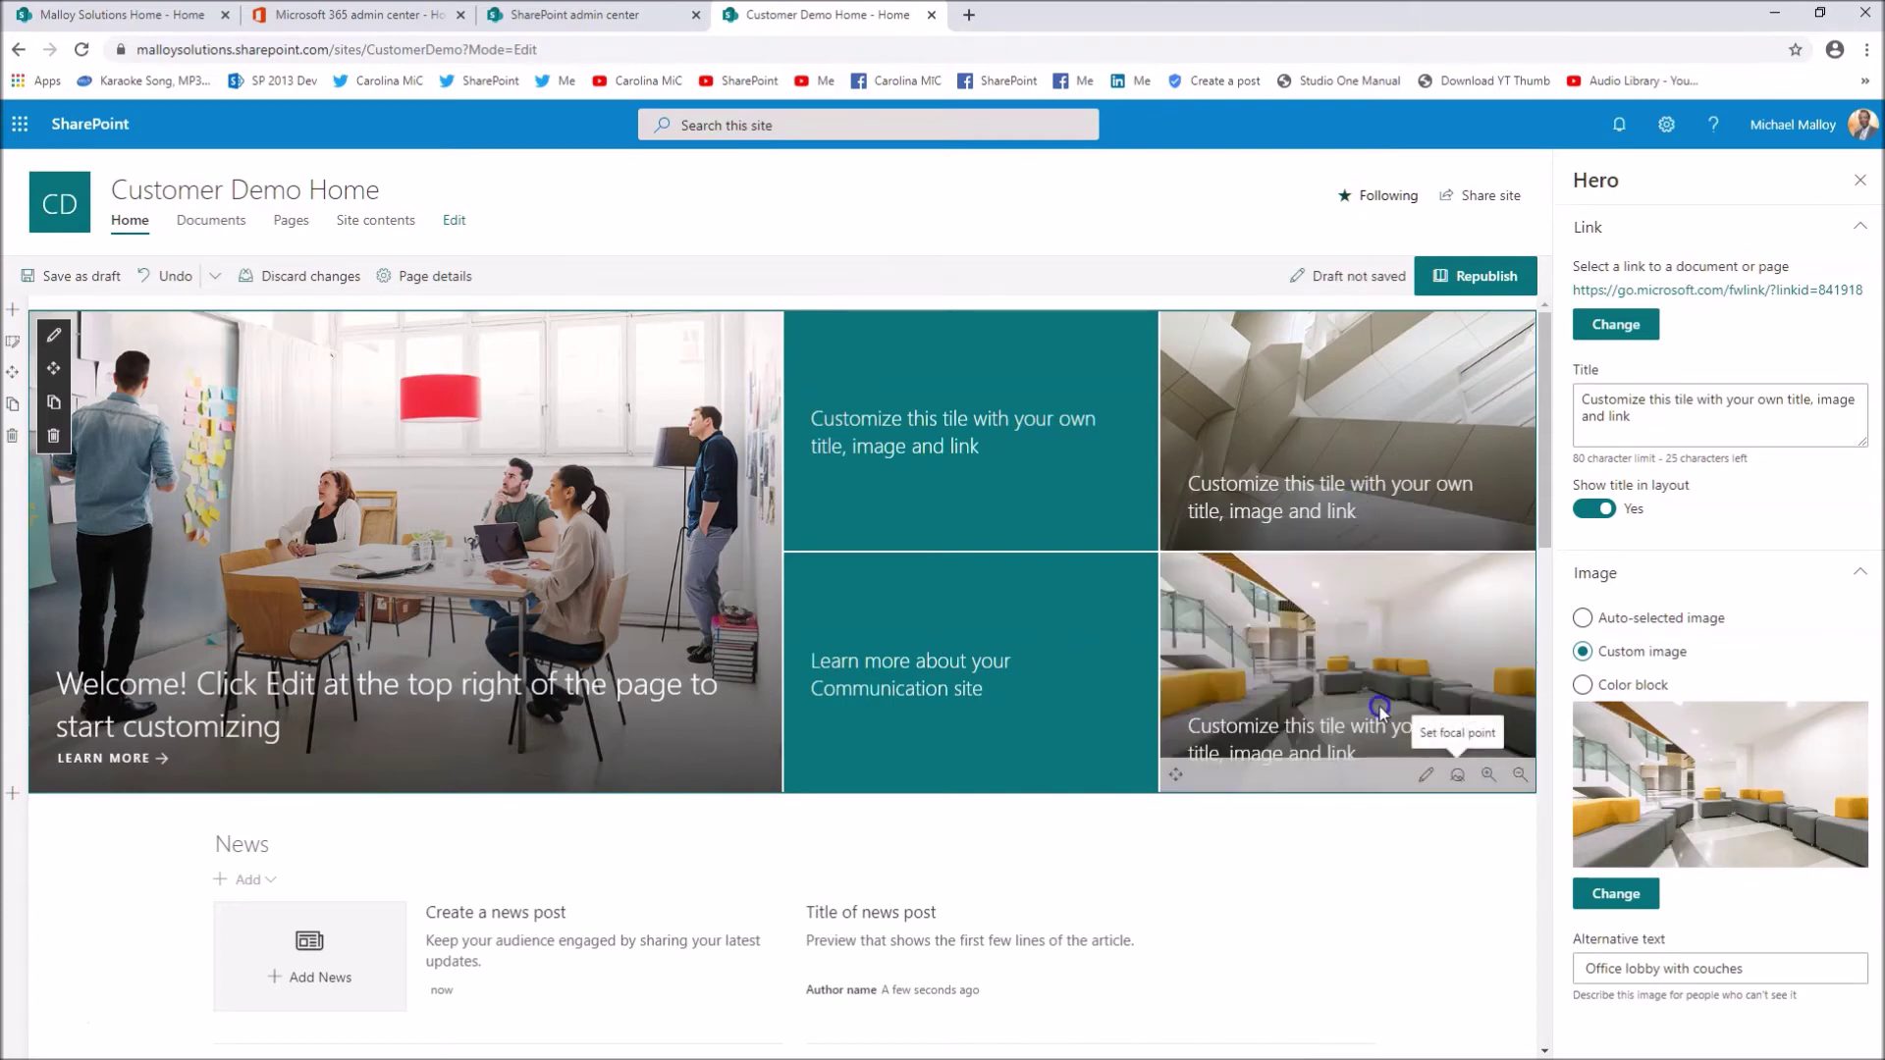
Step: Raise the office building image's focal point and open the top-right tile's image picker
{"action": "left_click", "coordinate": [1458, 535]}
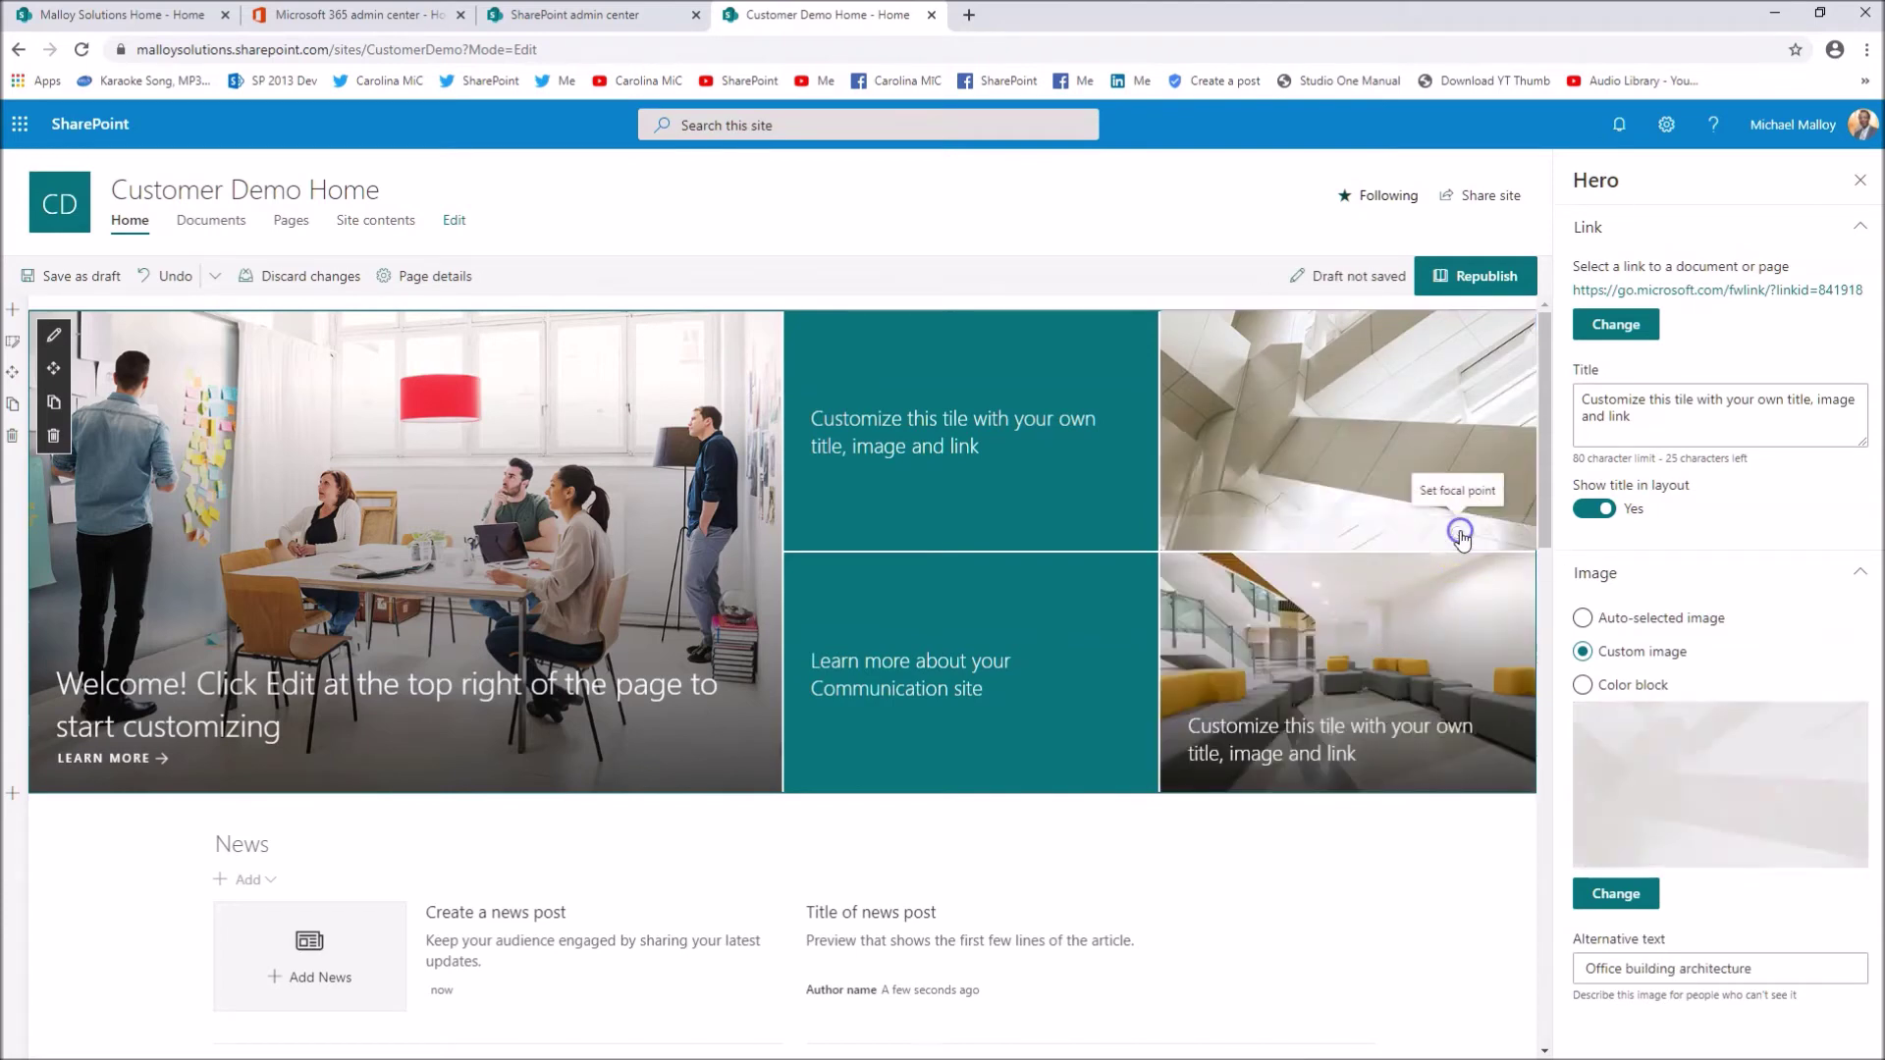
{"action": "mouse_move", "coordinate": [1327, 439]}
{"action": "left_mouse_down"}
{"action": "mouse_move", "coordinate": [1340, 476]}
{"action": "mouse_move", "coordinate": [1327, 328]}
{"action": "left_mouse_up"}
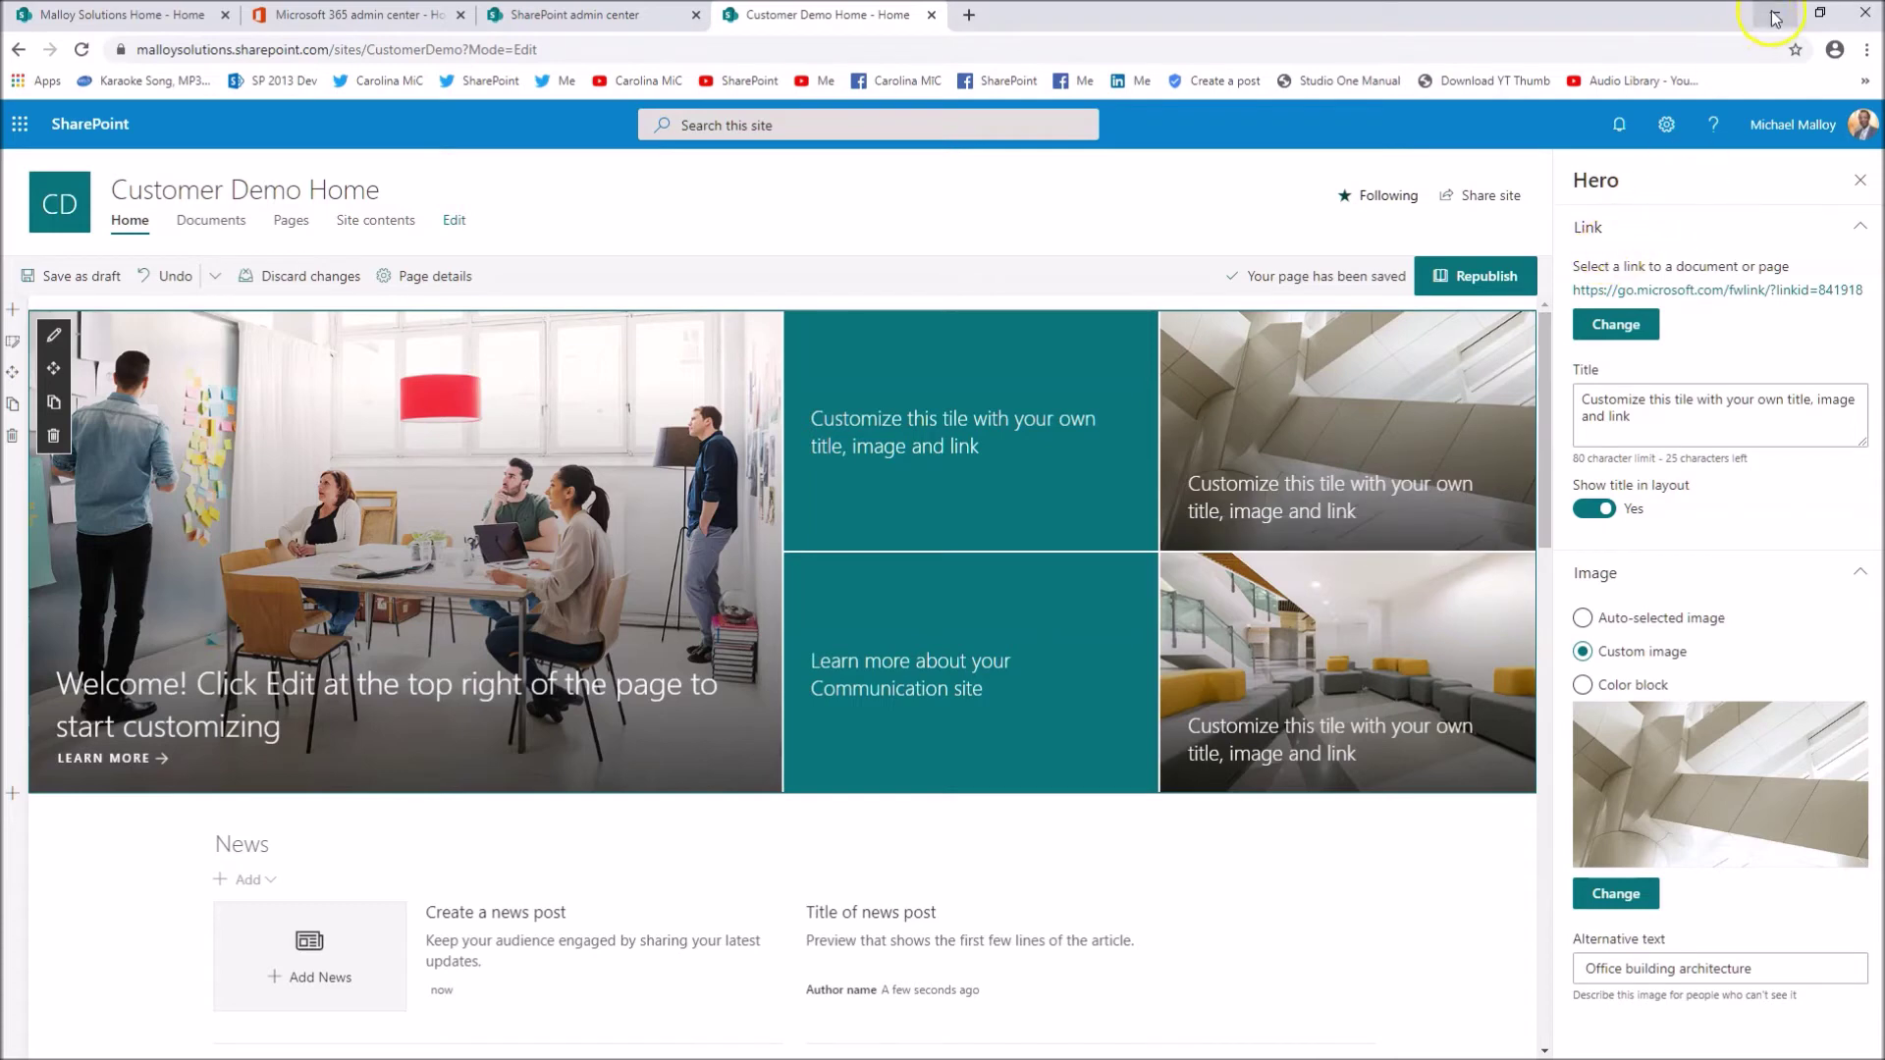
{"action": "left_click", "coordinate": [1771, 958]}
{"action": "left_click", "coordinate": [1337, 486]}
{"action": "left_click", "coordinate": [1612, 881]}
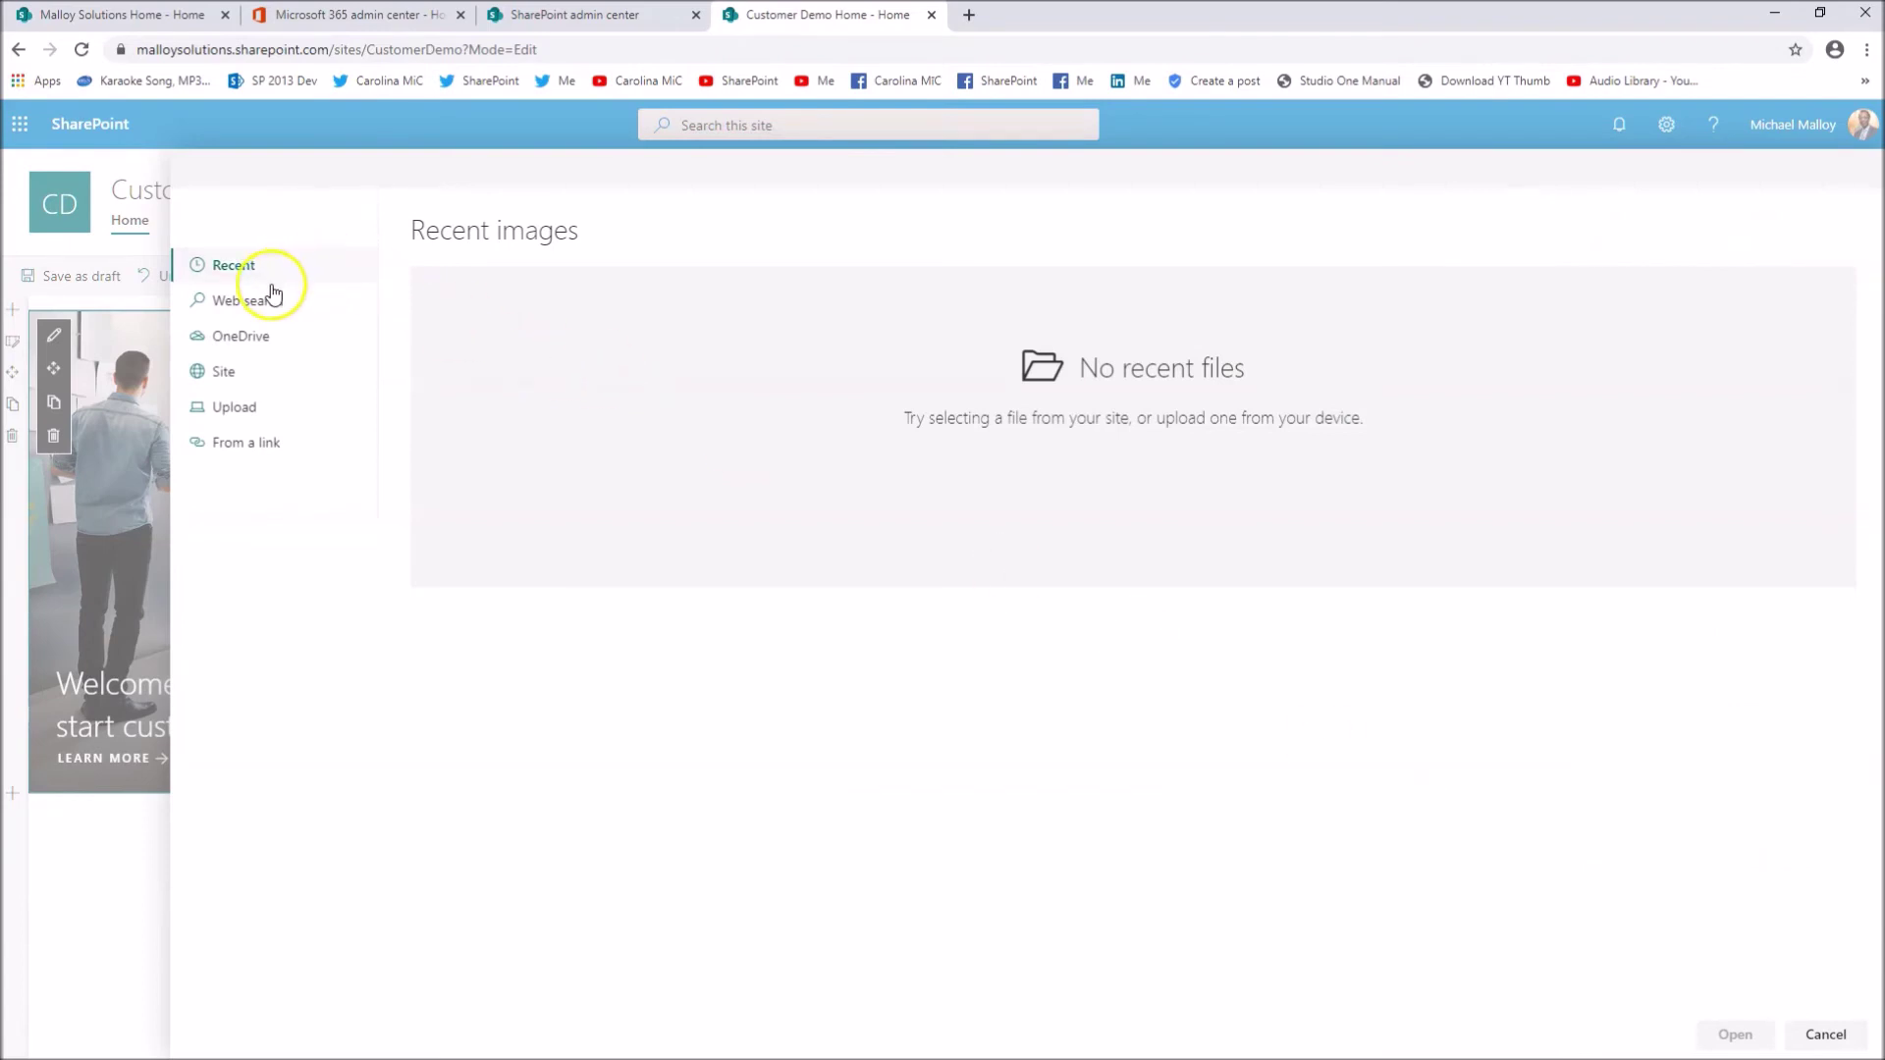
Step: Web-search images for 'old computer' and insert the beige old computer photo
{"action": "left_click", "coordinate": [253, 299]}
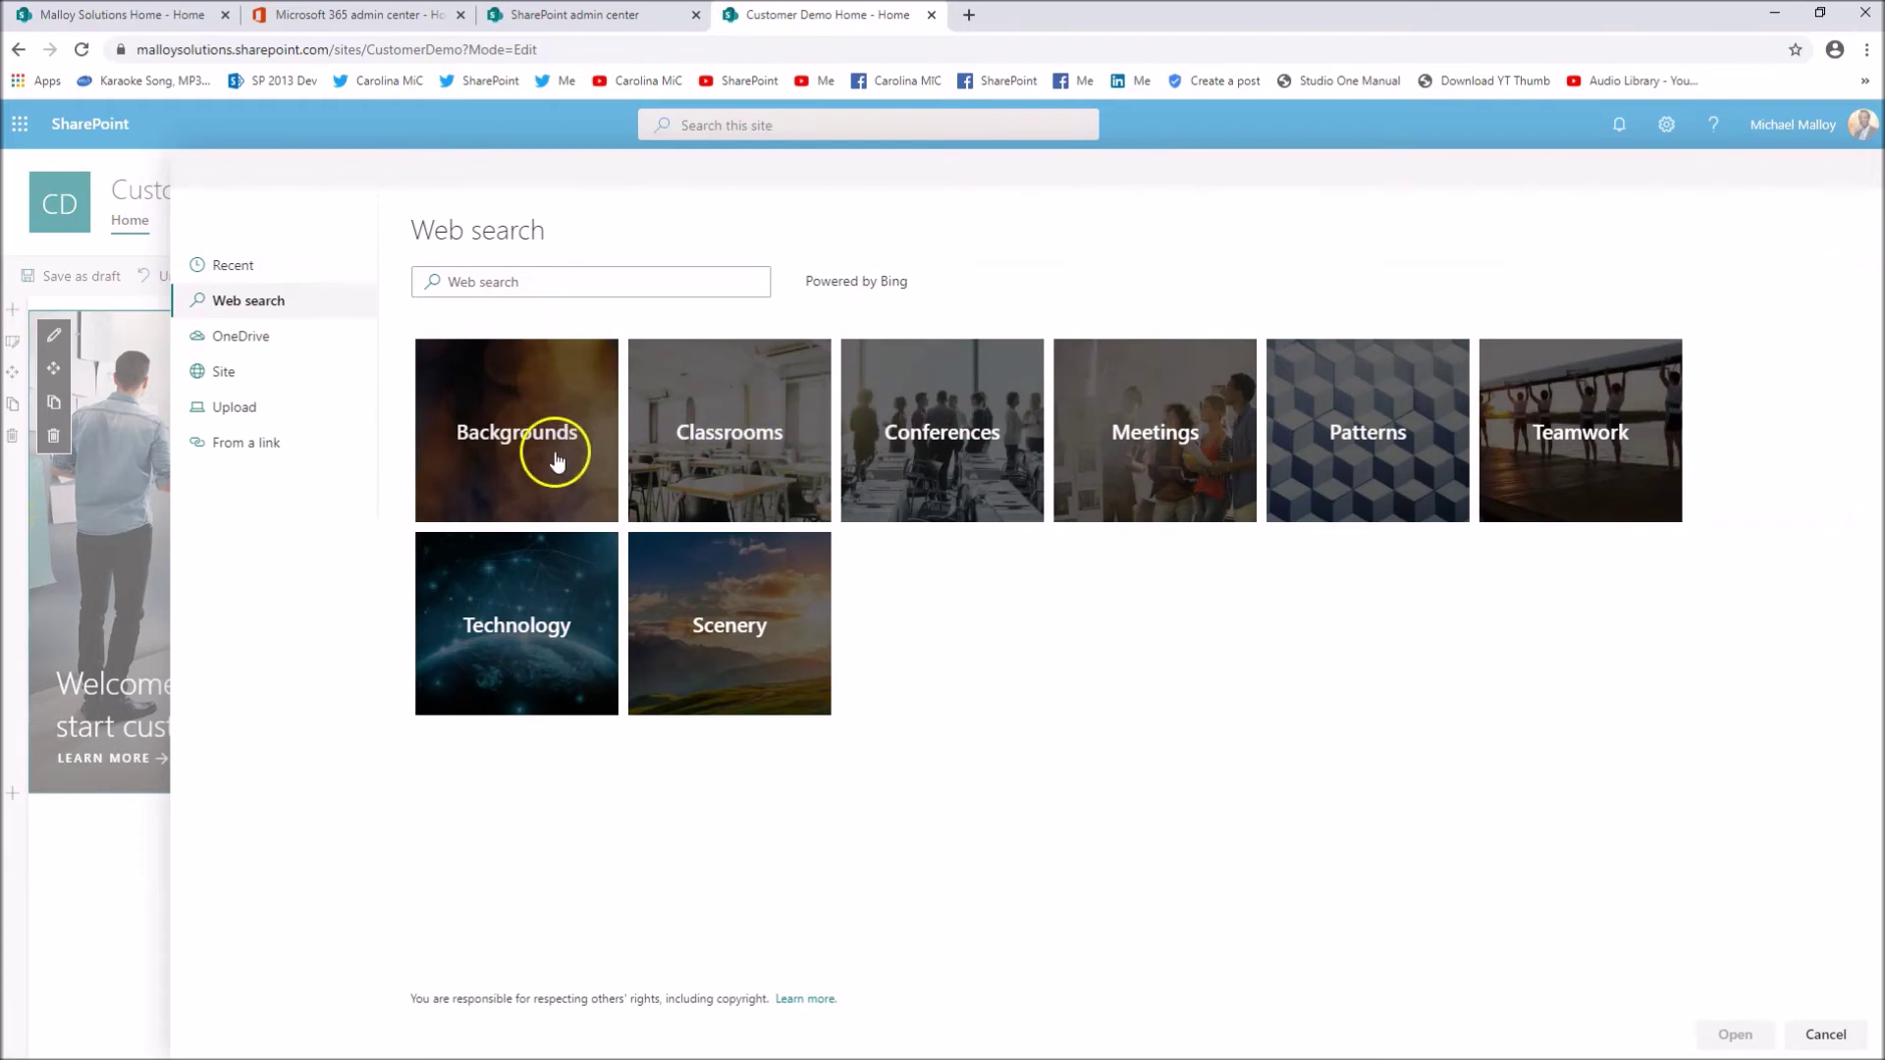
{"action": "left_click", "coordinate": [513, 631]}
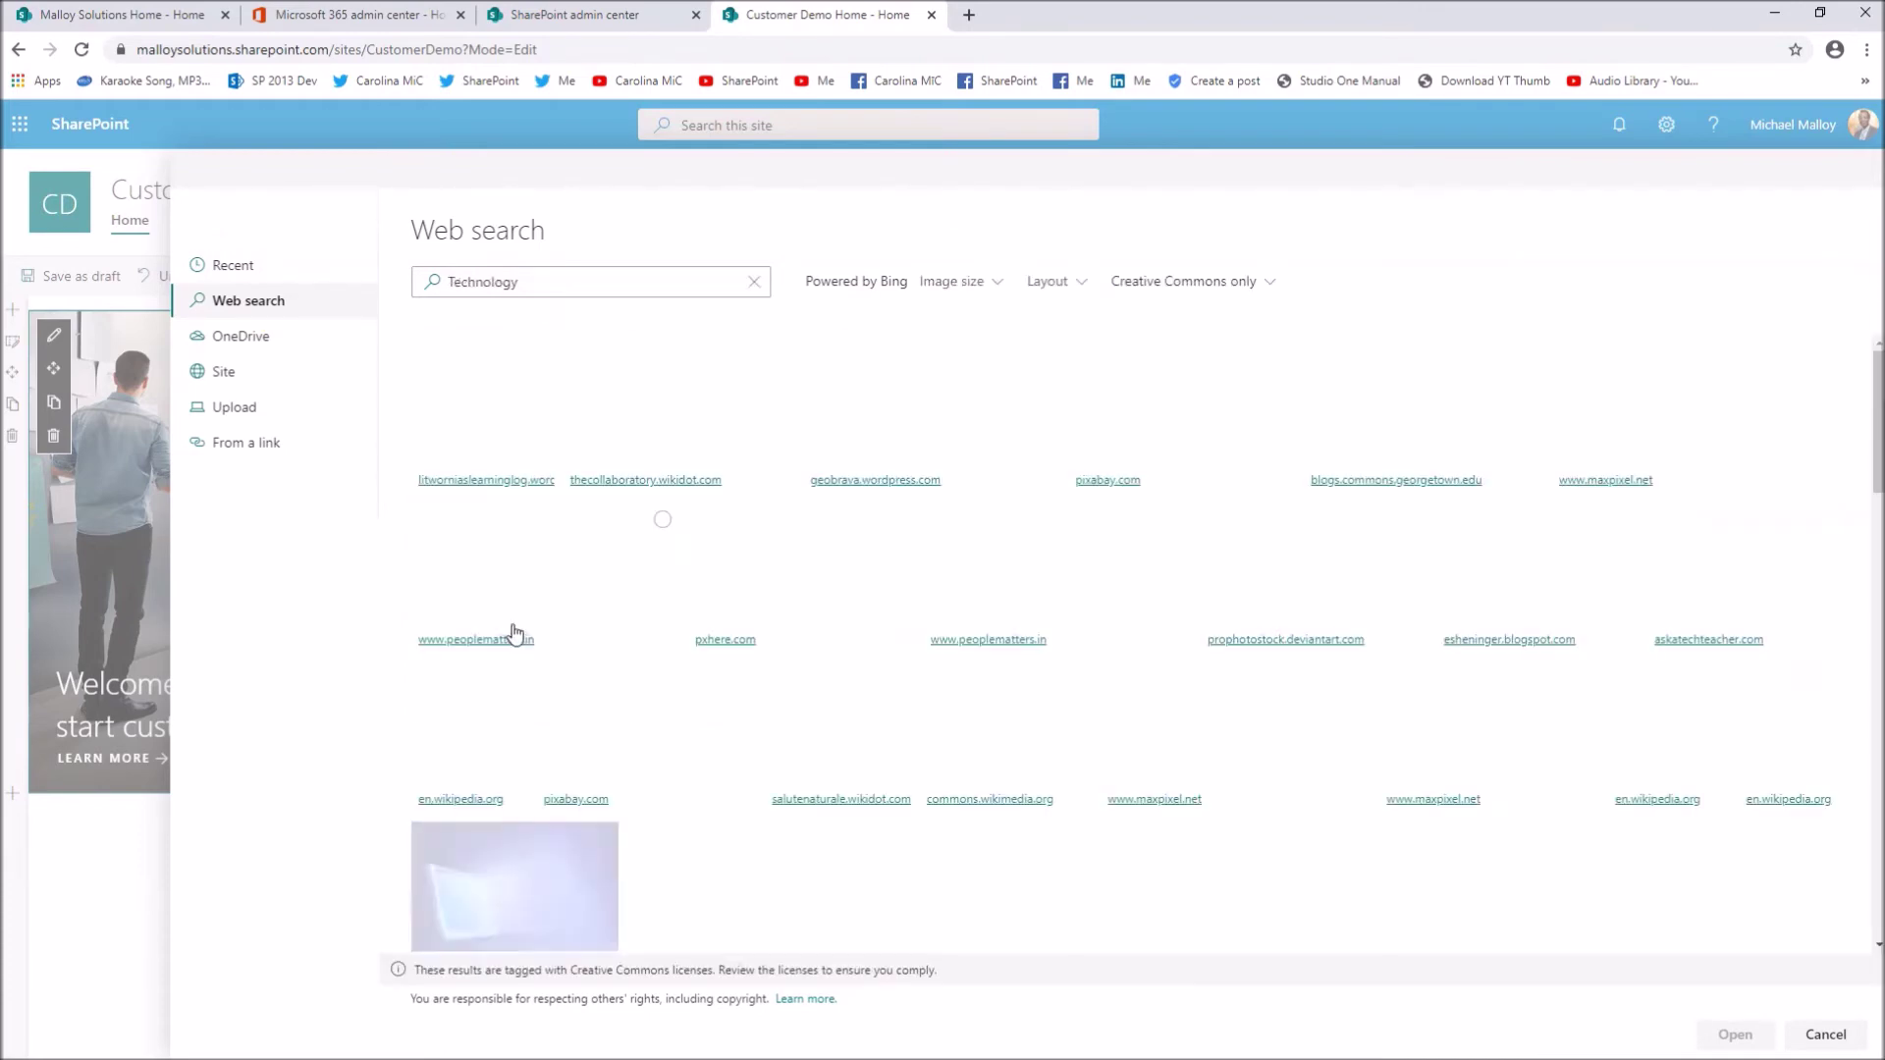
{"action": "left_click", "coordinate": [537, 276]}
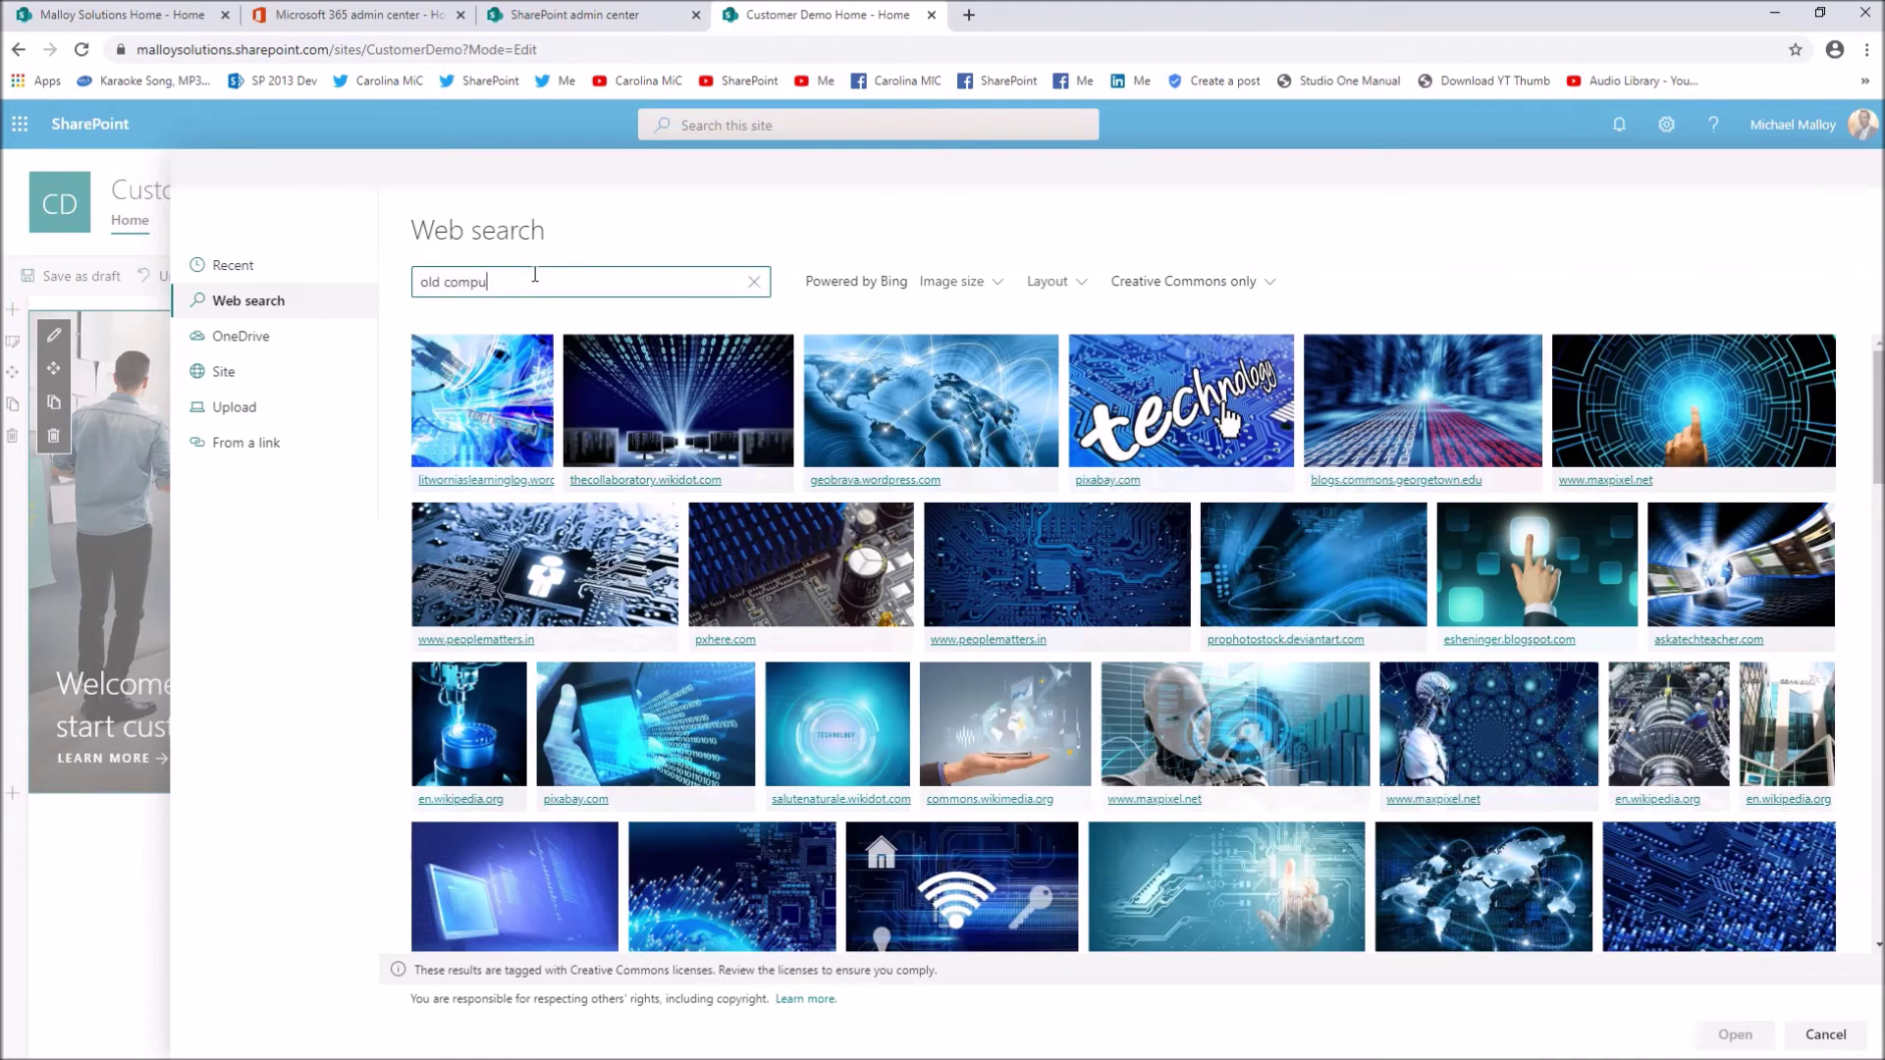
{"action": "type", "text": "ter"}
{"action": "key", "text": "Return"}
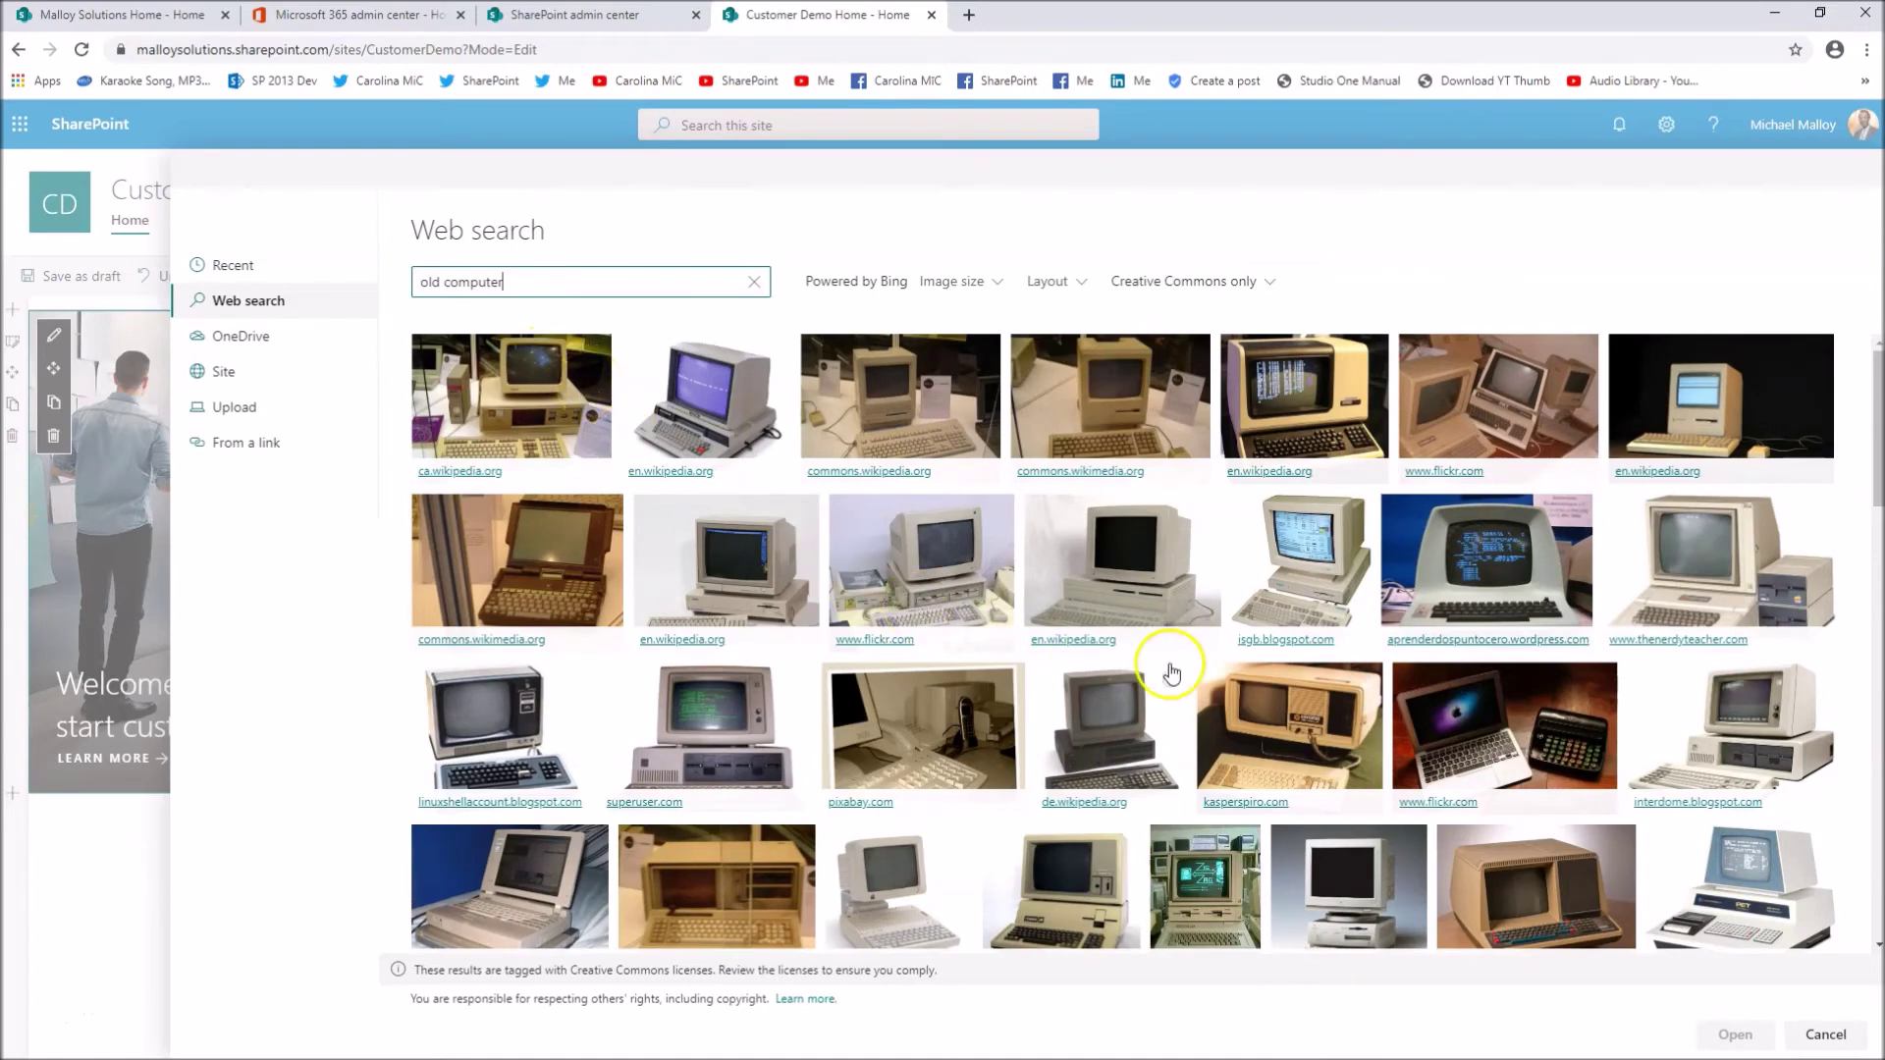
{"action": "left_click", "coordinate": [1333, 757]}
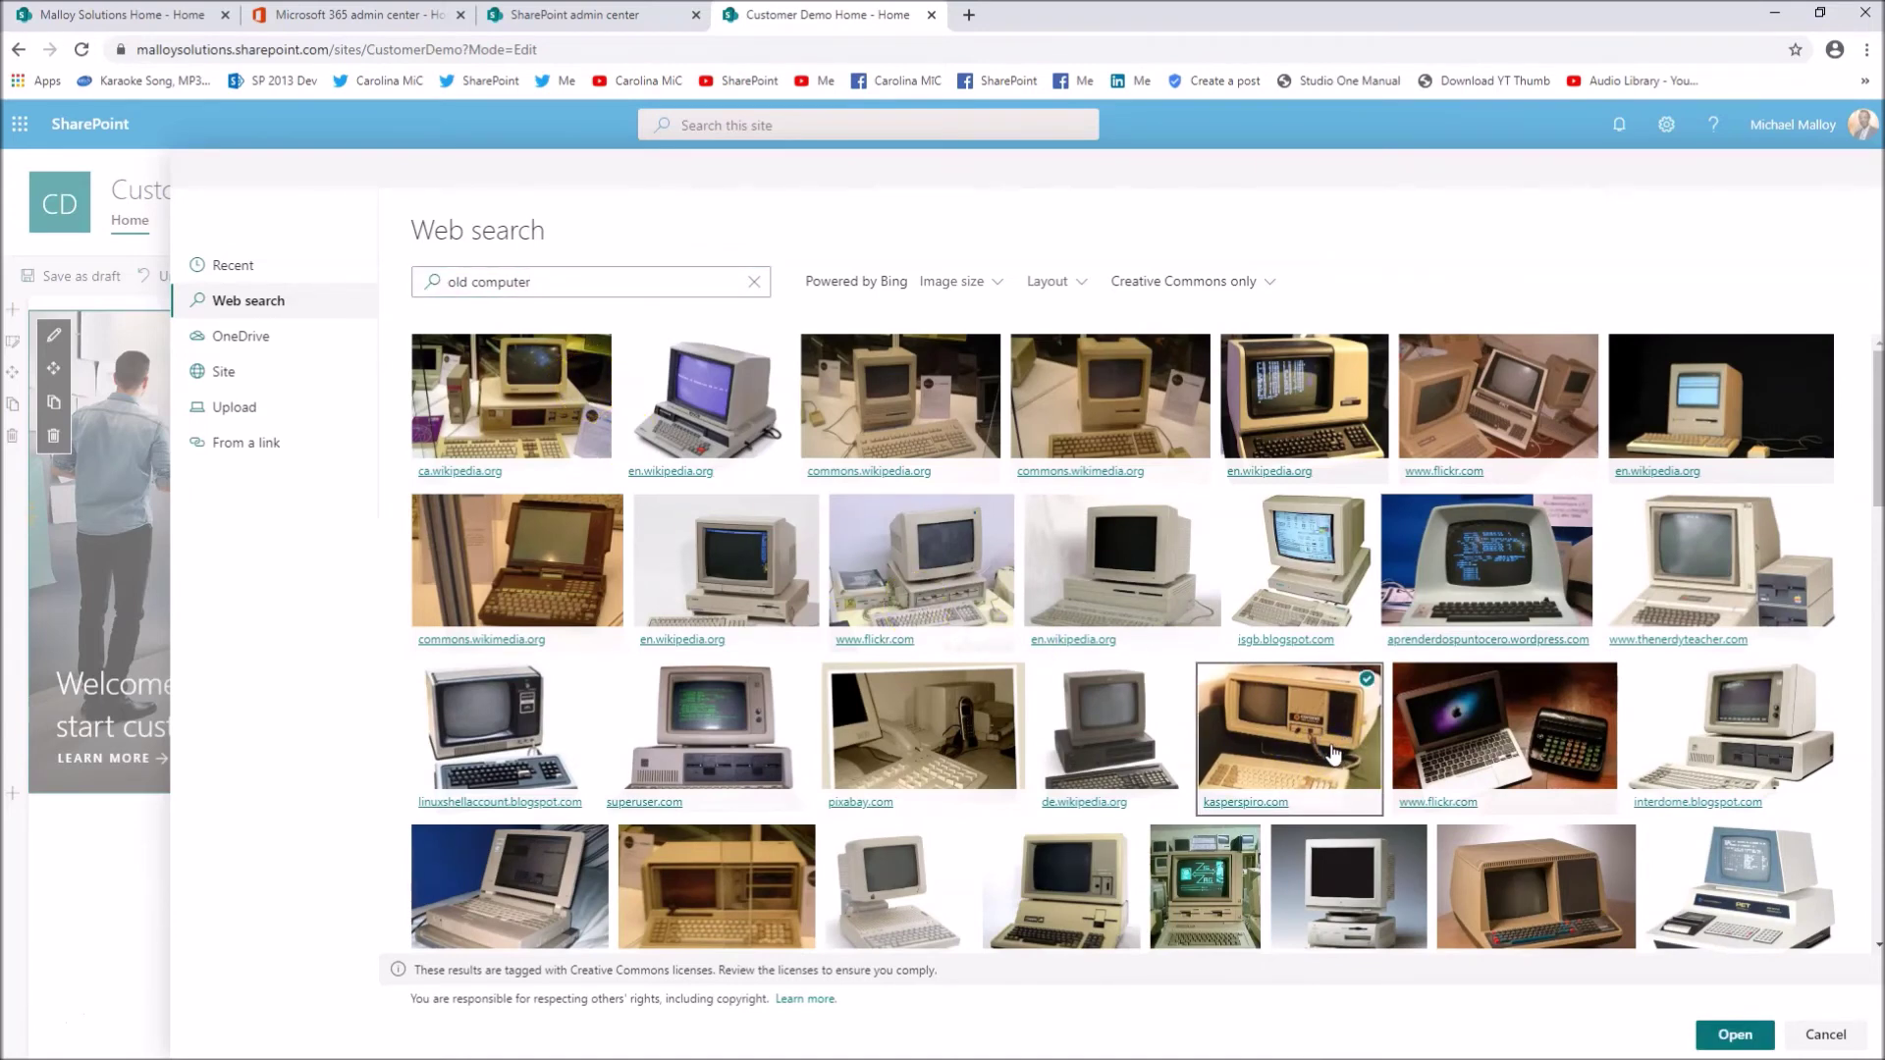
{"action": "left_click", "coordinate": [1730, 1035]}
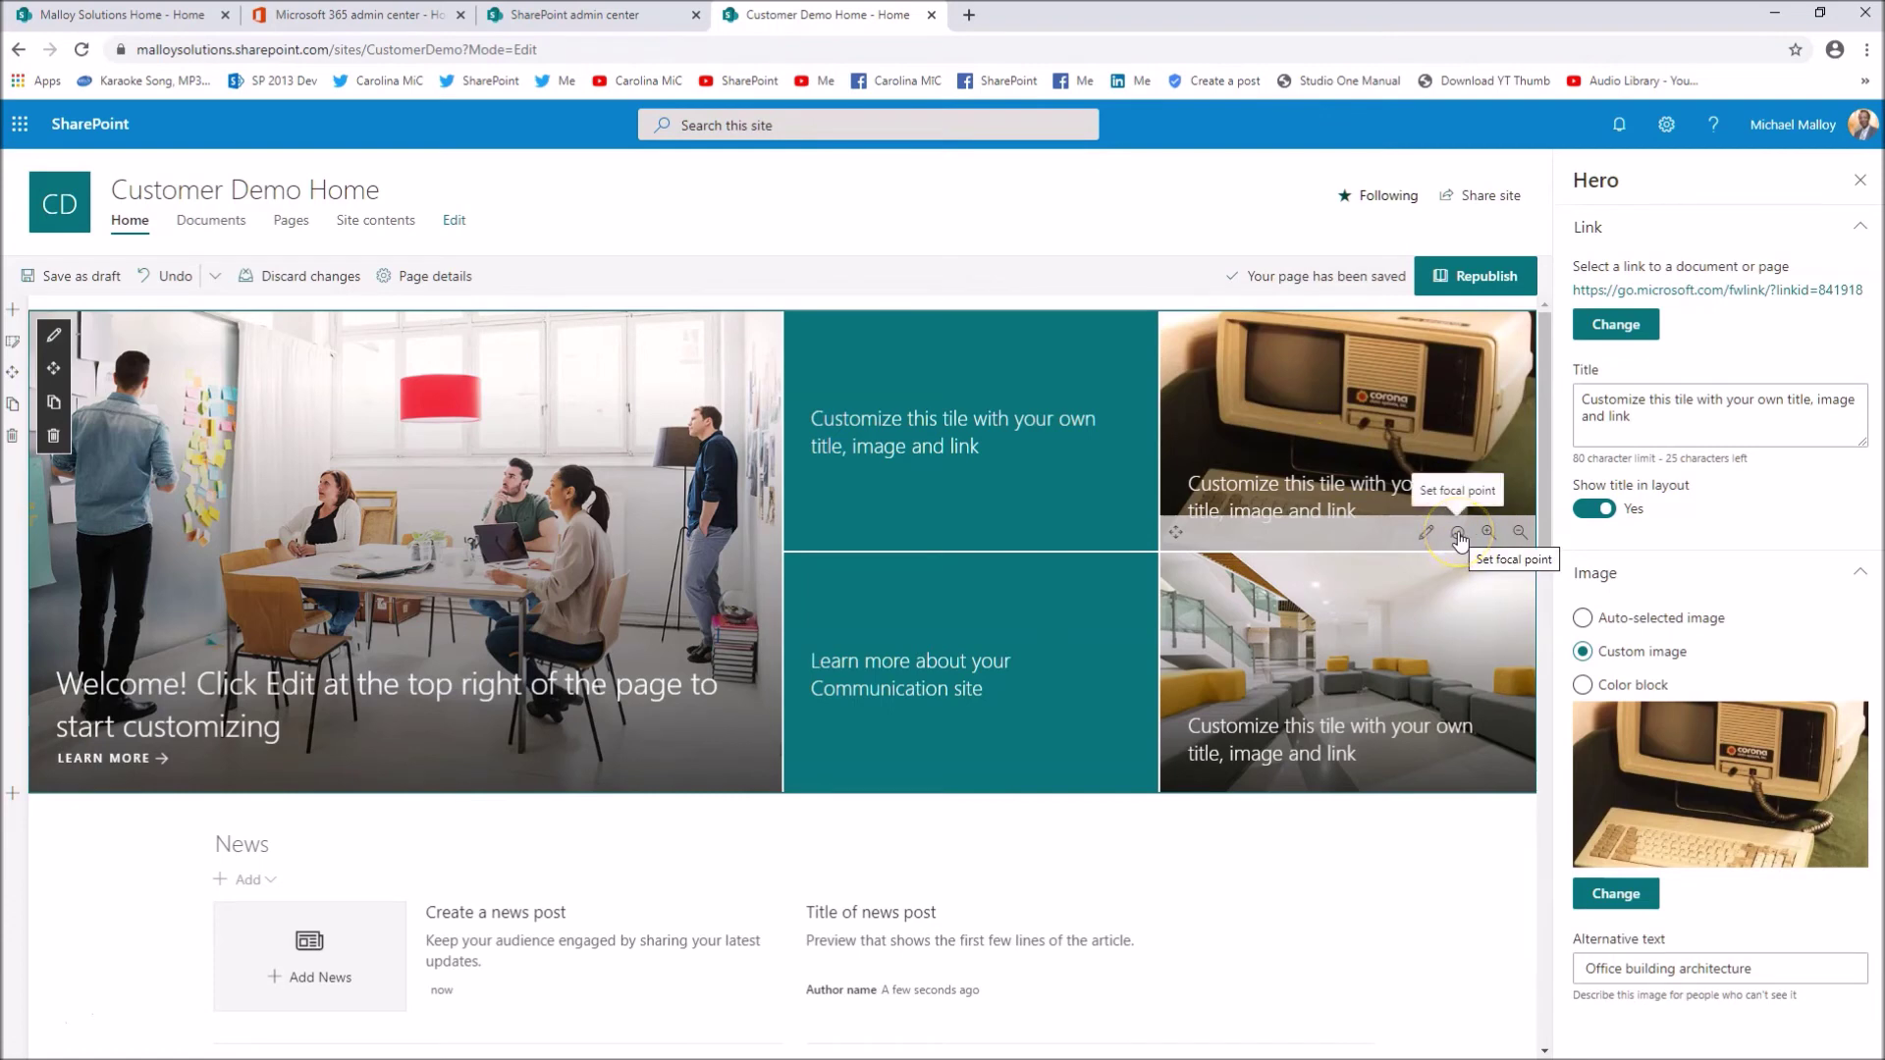
Step: Drag the old computer photo's focal point upward so more of the keyboard shows
{"action": "left_click", "coordinate": [1459, 533]}
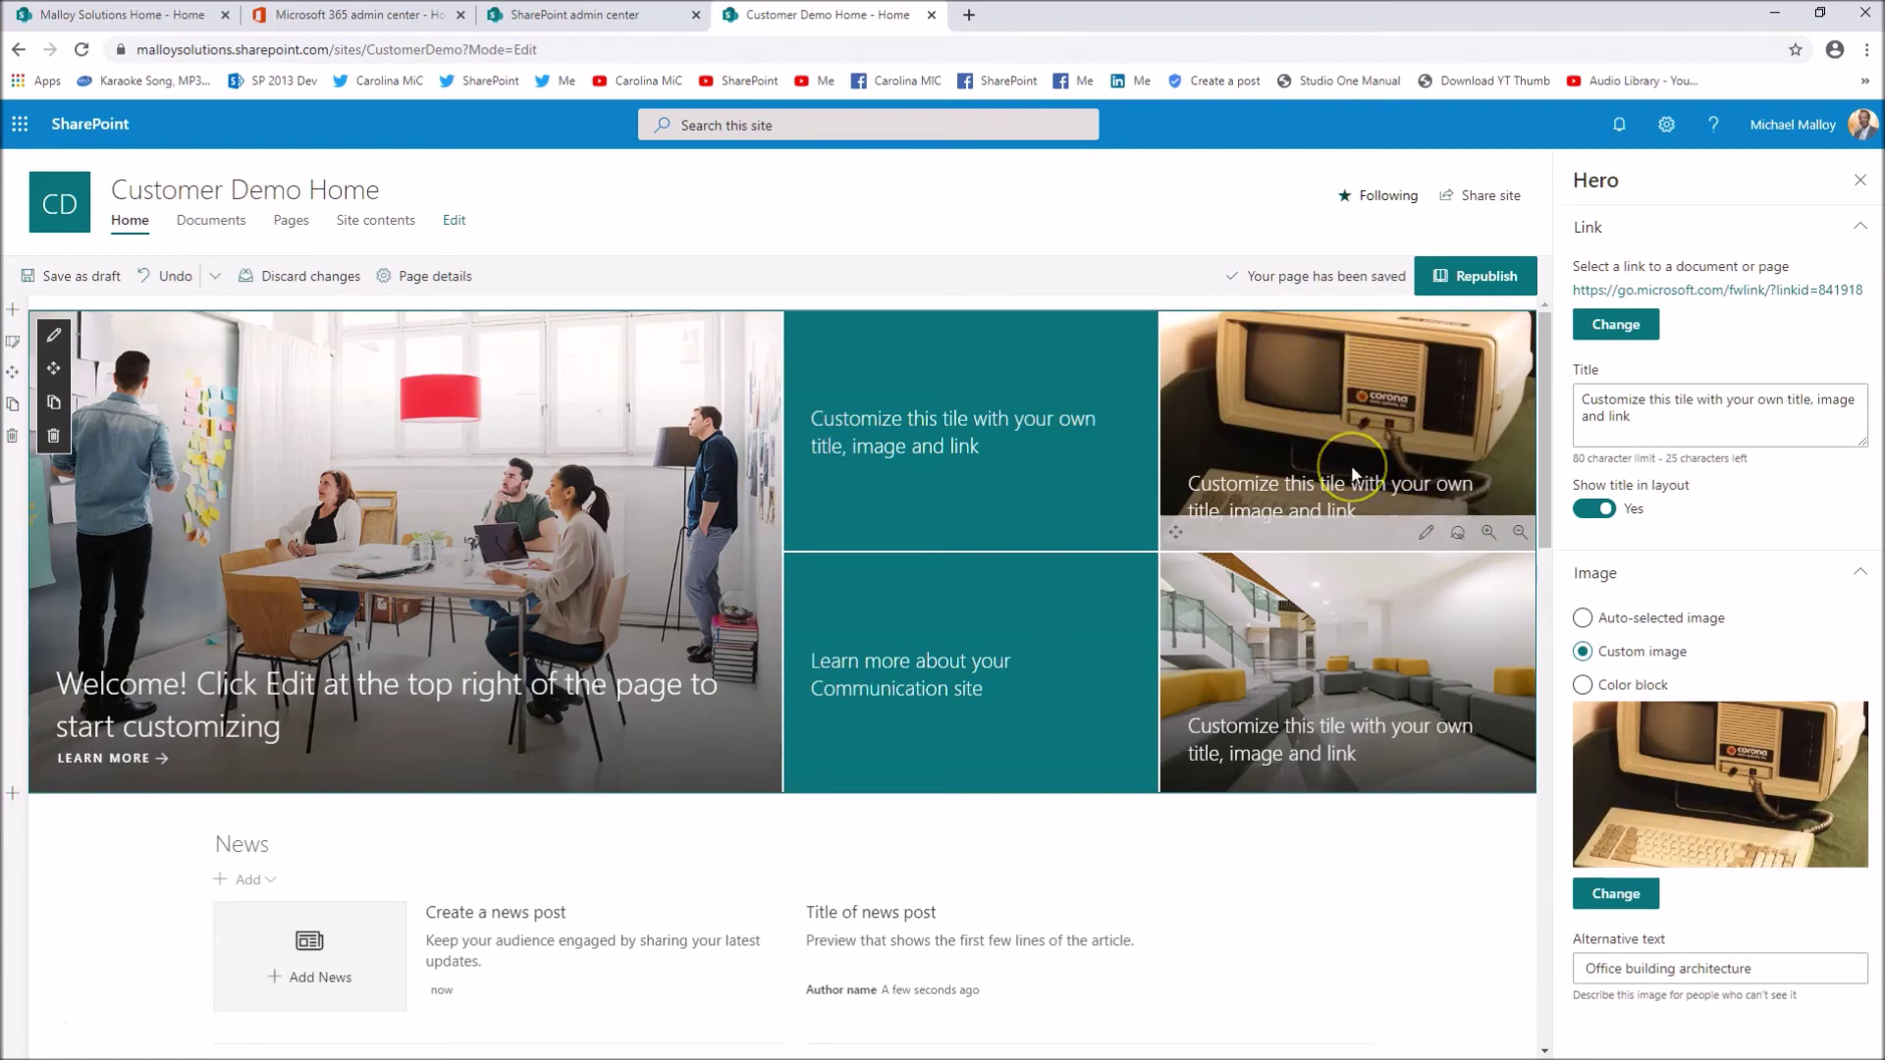
{"action": "left_click", "coordinate": [1460, 535]}
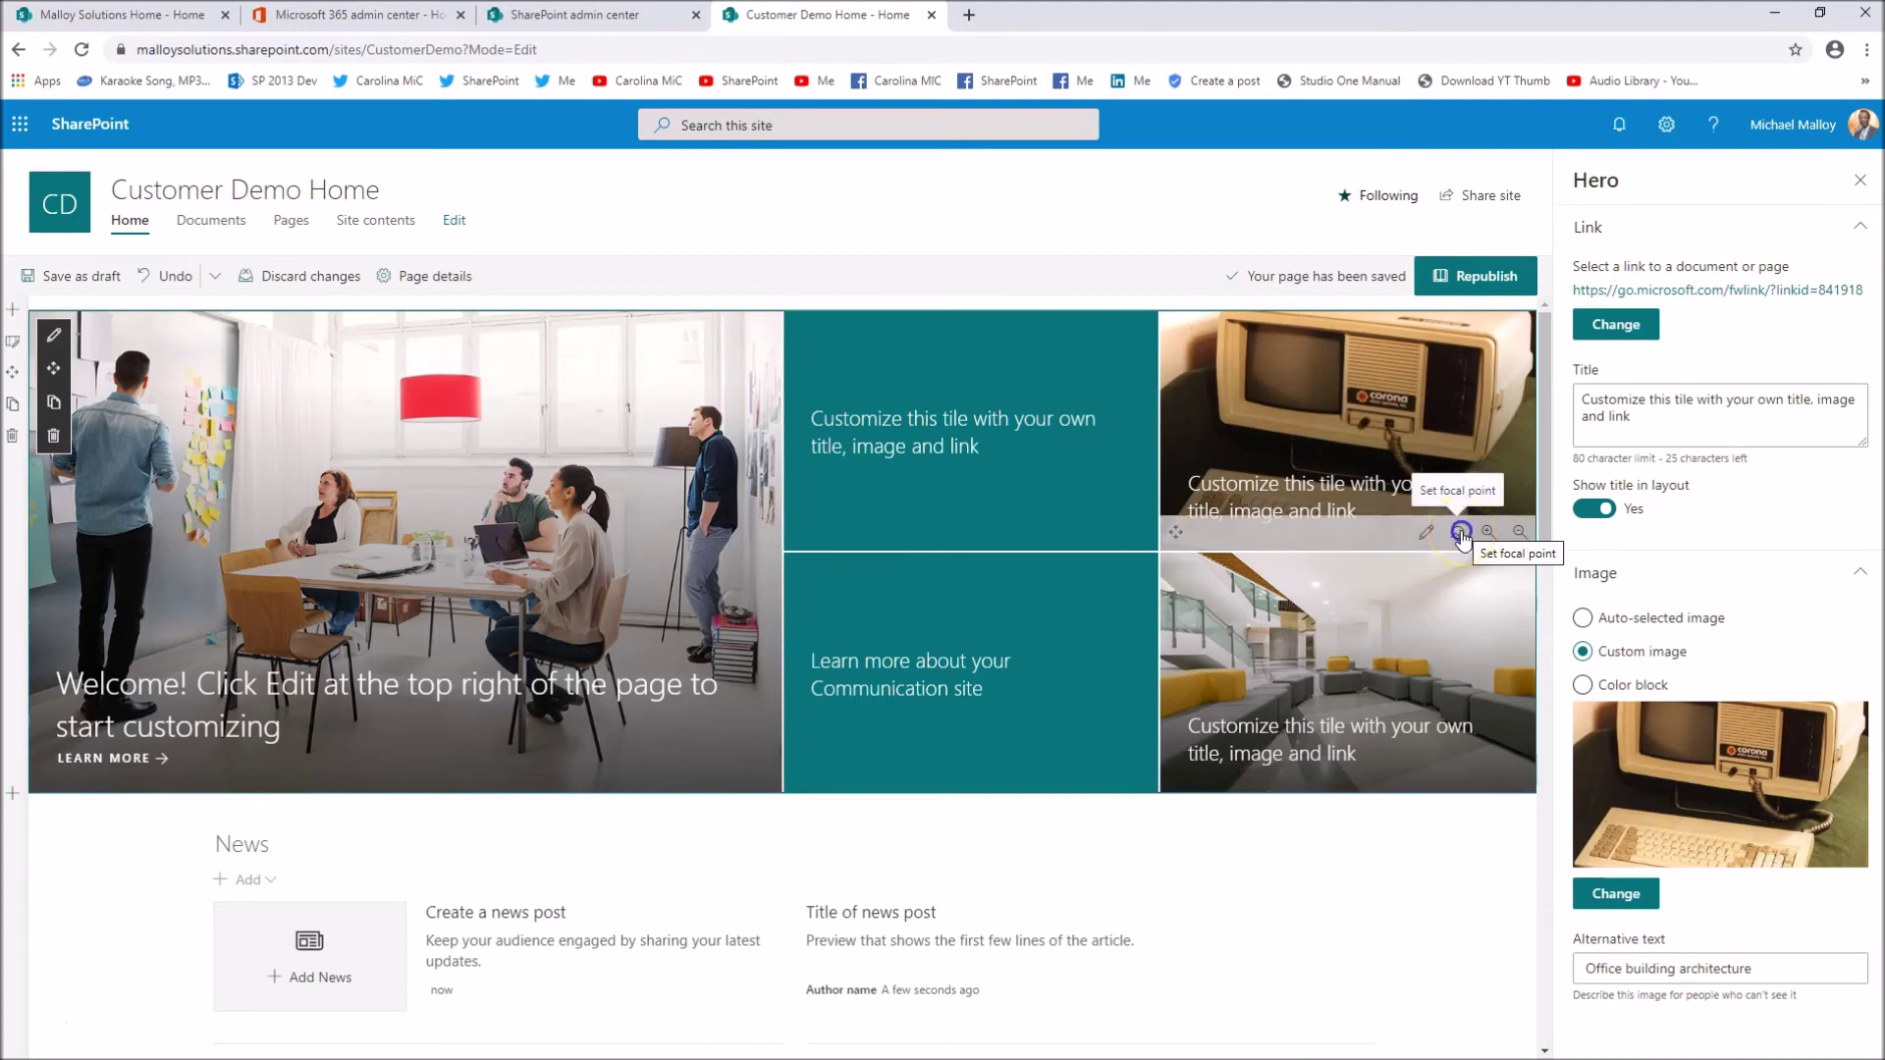
{"action": "left_click", "coordinate": [1355, 420]}
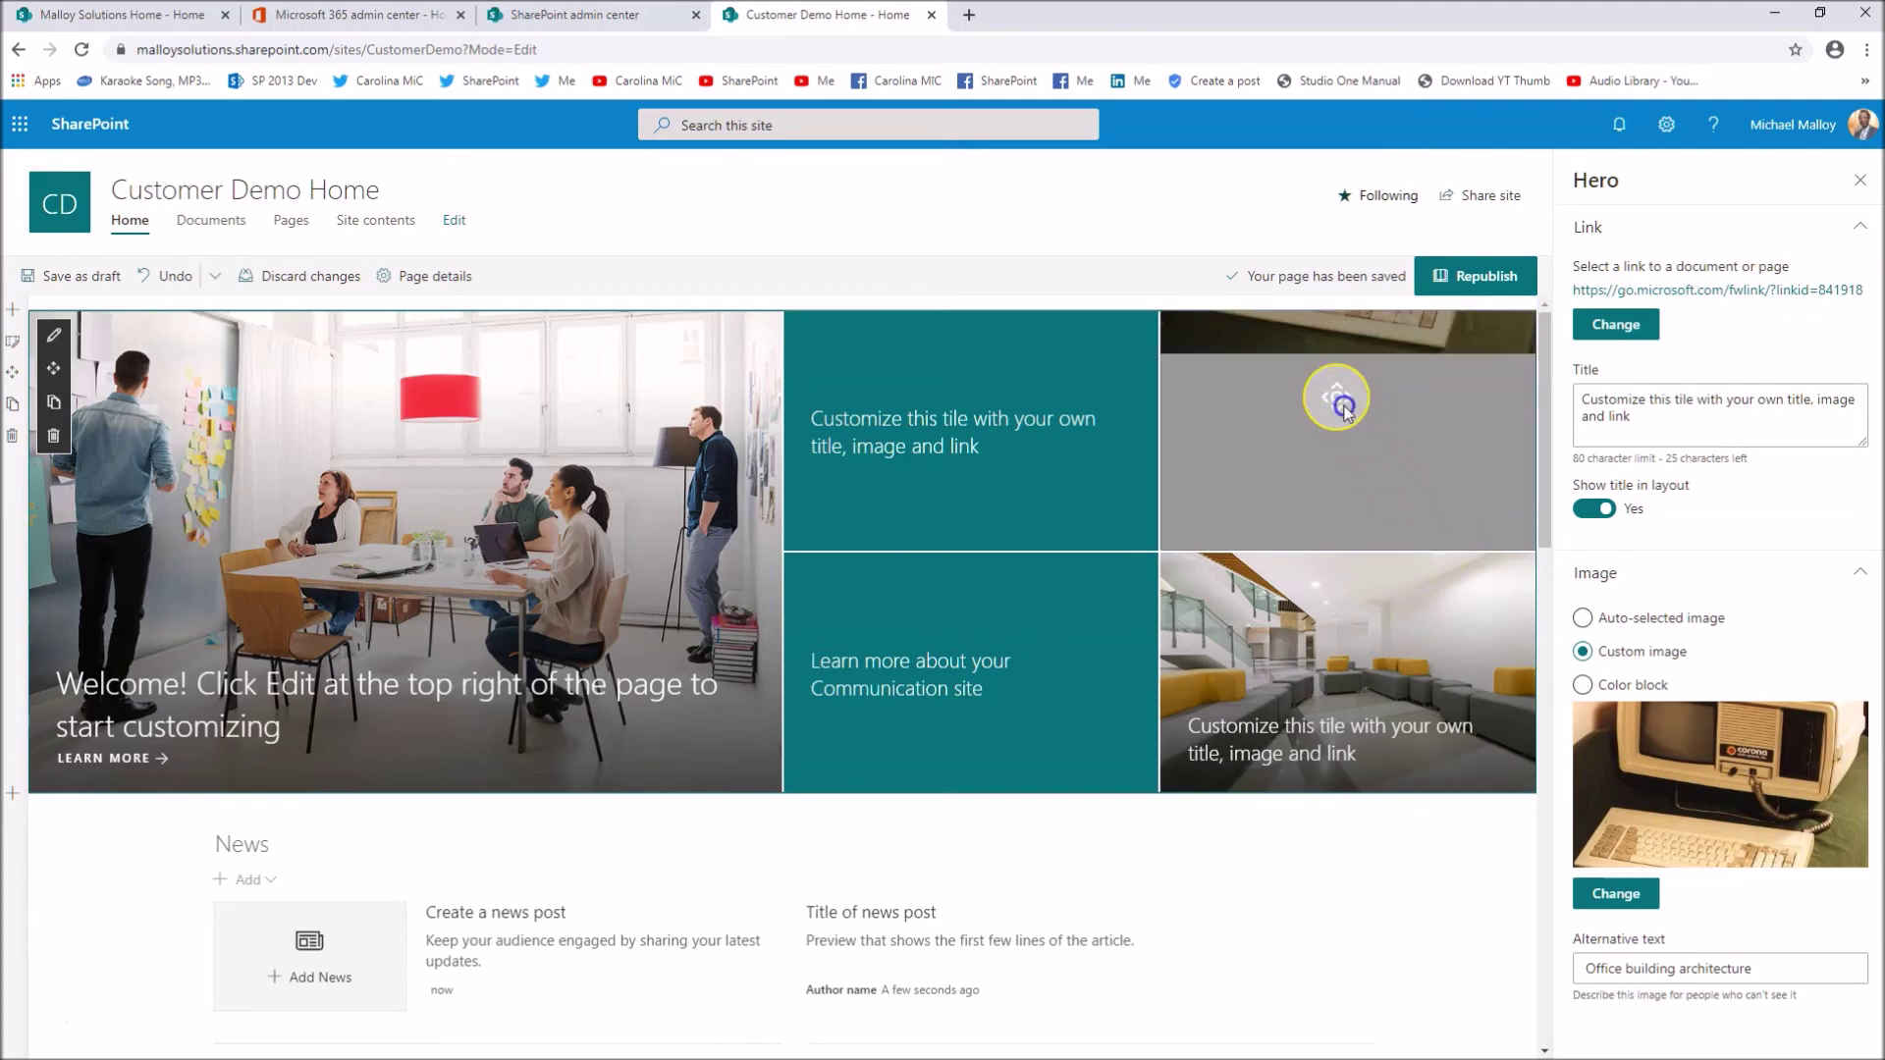
{"action": "left_click_drag", "start_coordinate": [1354, 420], "coordinate": [1360, 341]}
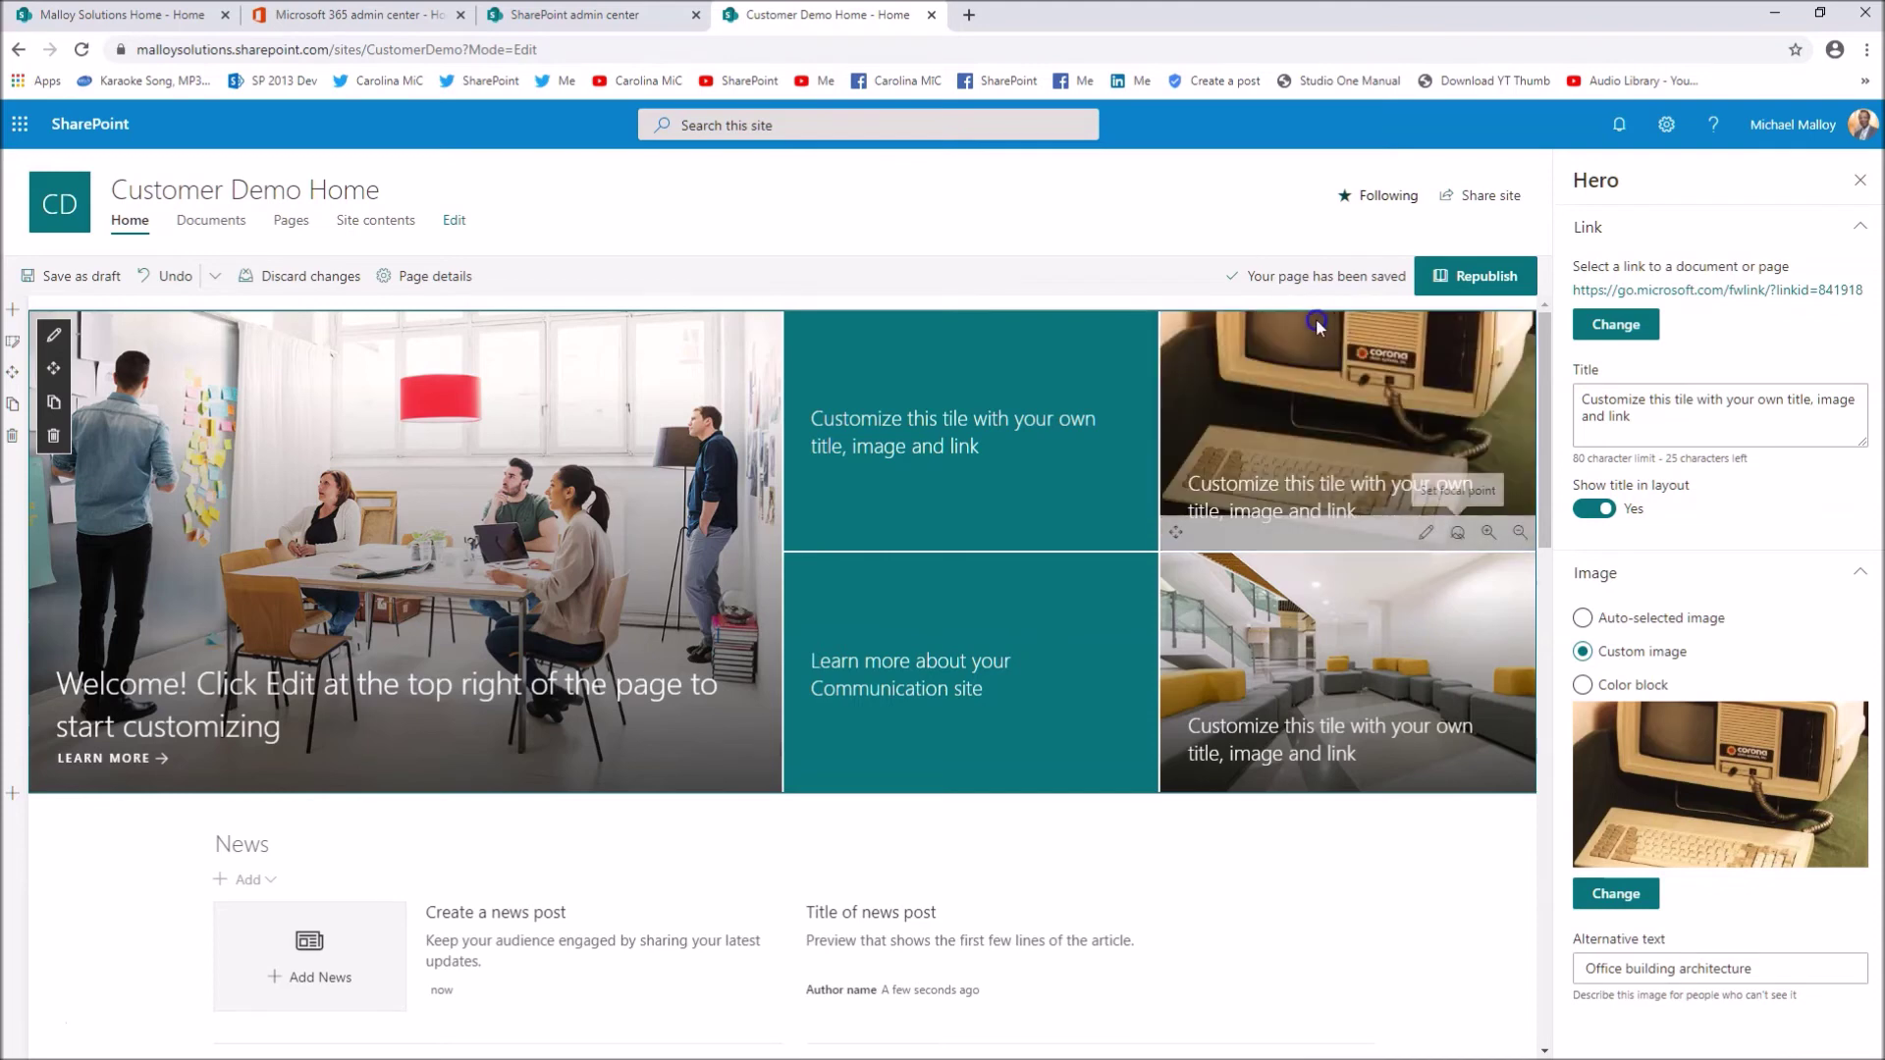
{"action": "mouse_move", "coordinate": [1468, 530]}
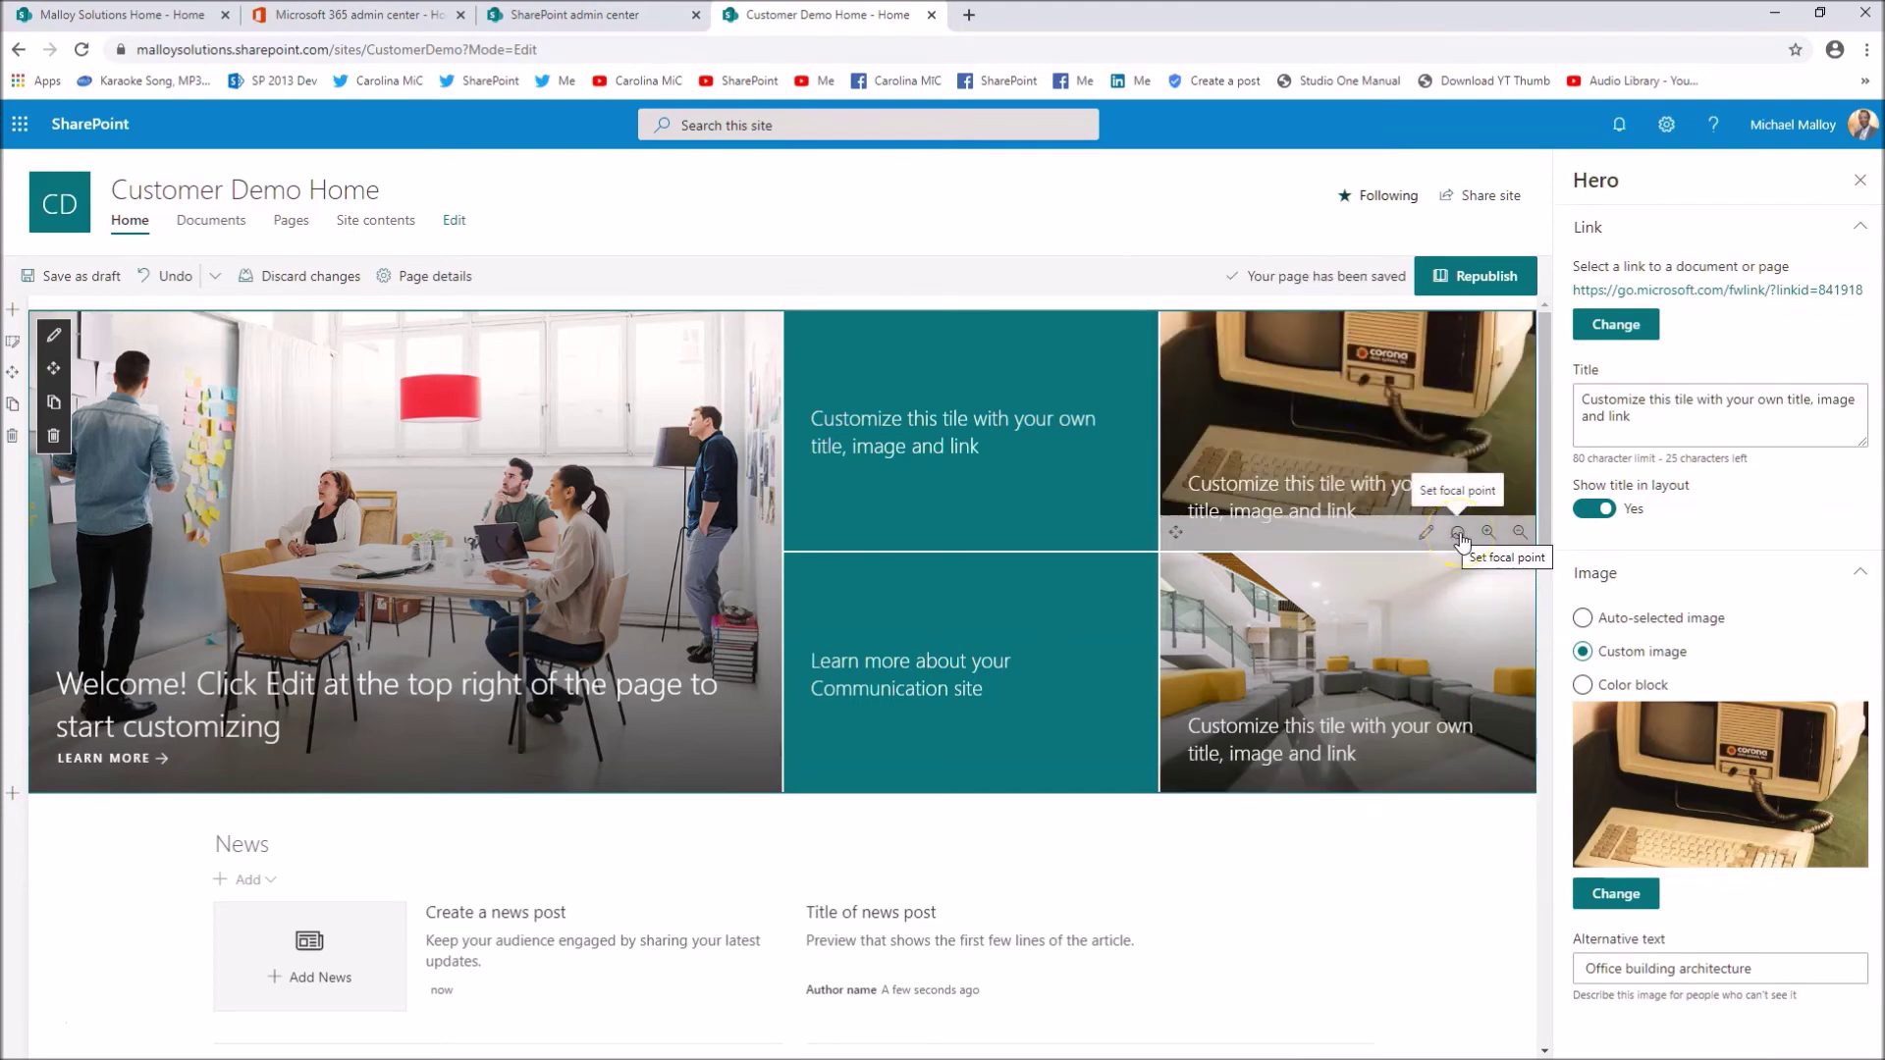
{"action": "left_click", "coordinate": [1460, 538]}
{"action": "left_click_drag", "start_coordinate": [1459, 534], "coordinate": [1340, 338]}
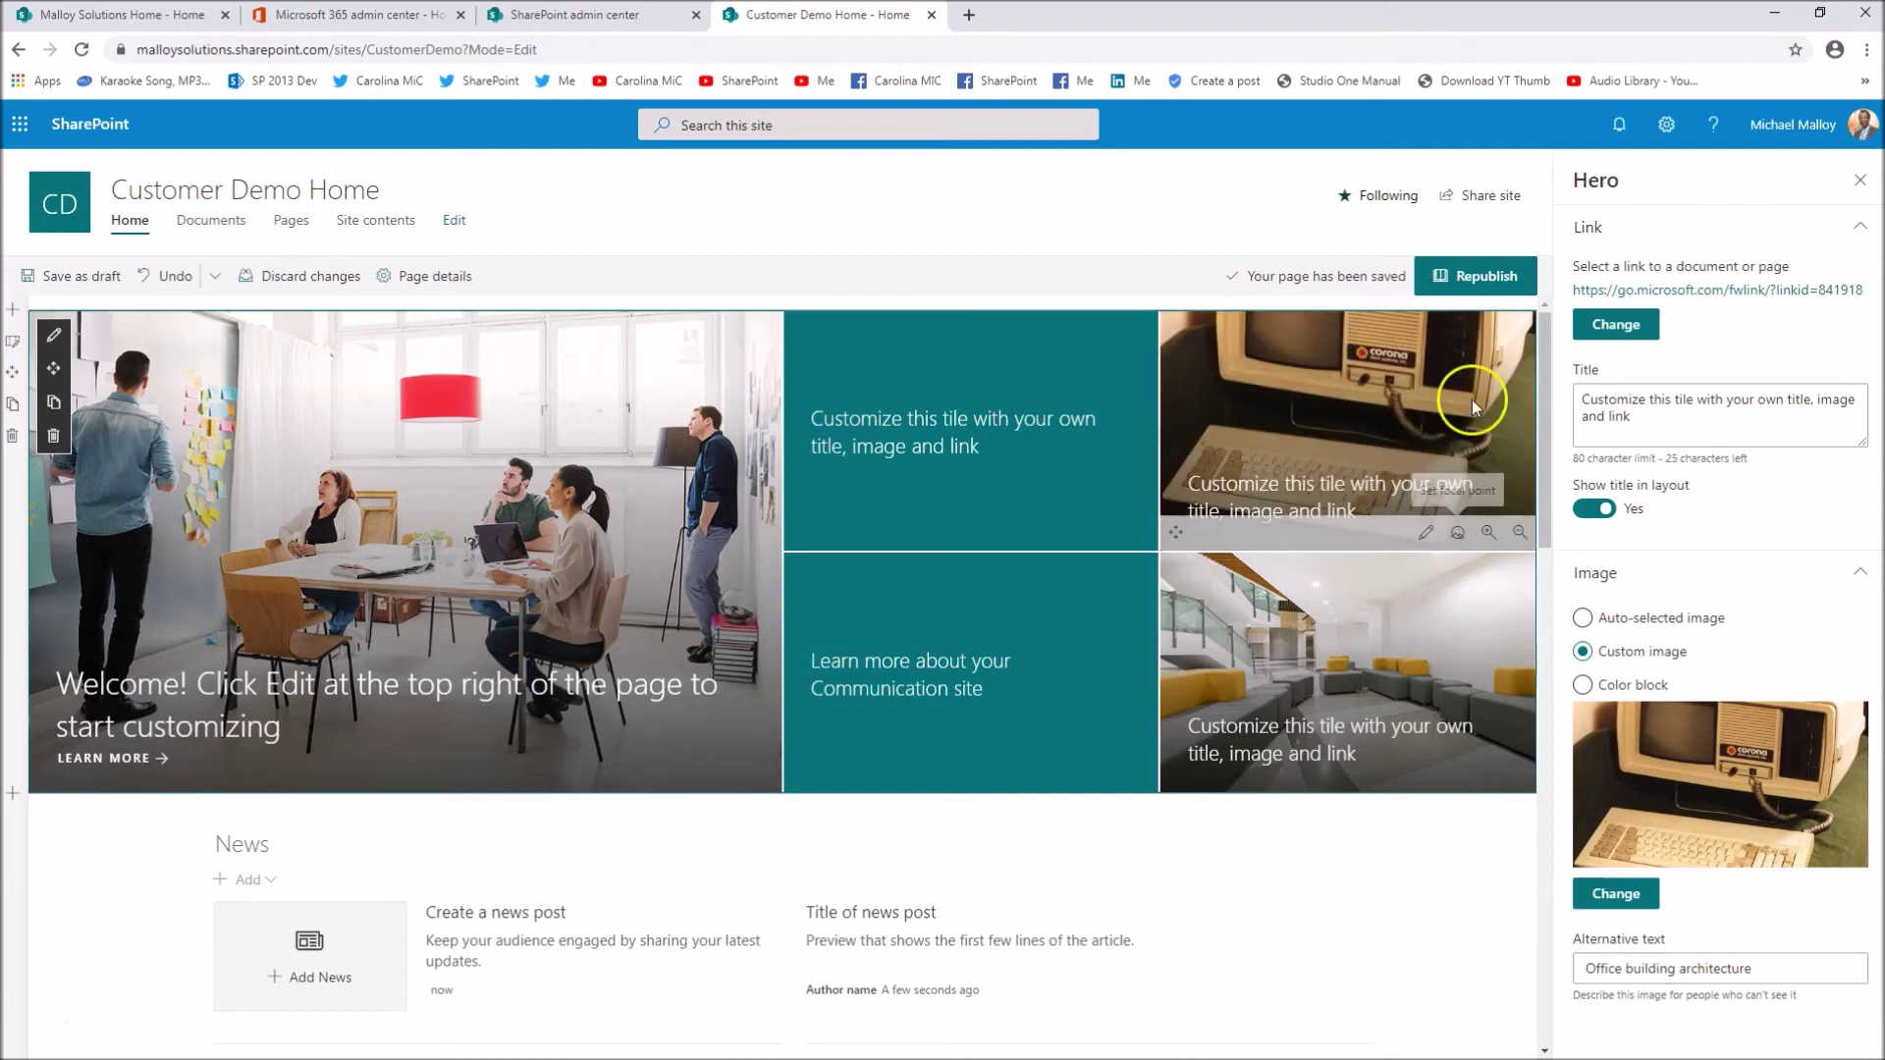
Step: Republish Customer Demo Home, reload the browser page, and return the page to edit mode
{"action": "left_click", "coordinate": [1470, 285]}
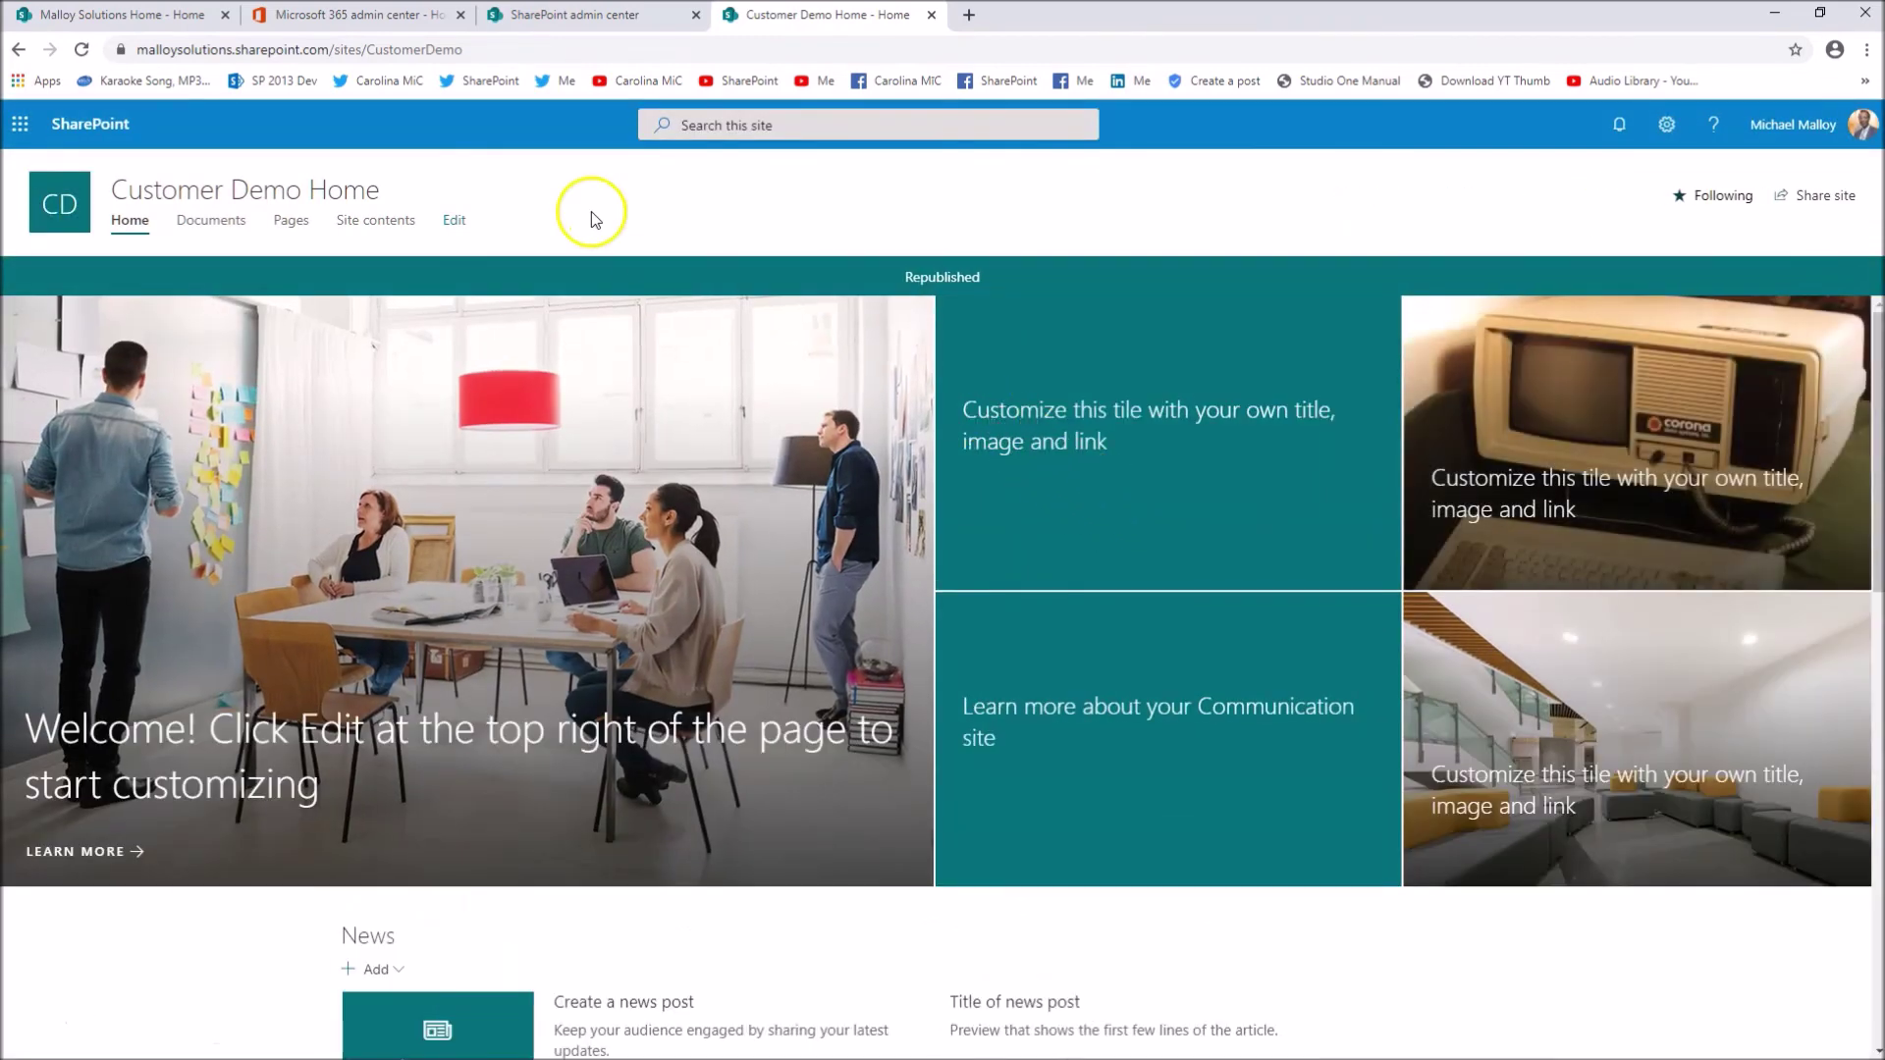
{"action": "left_click", "coordinate": [81, 49]}
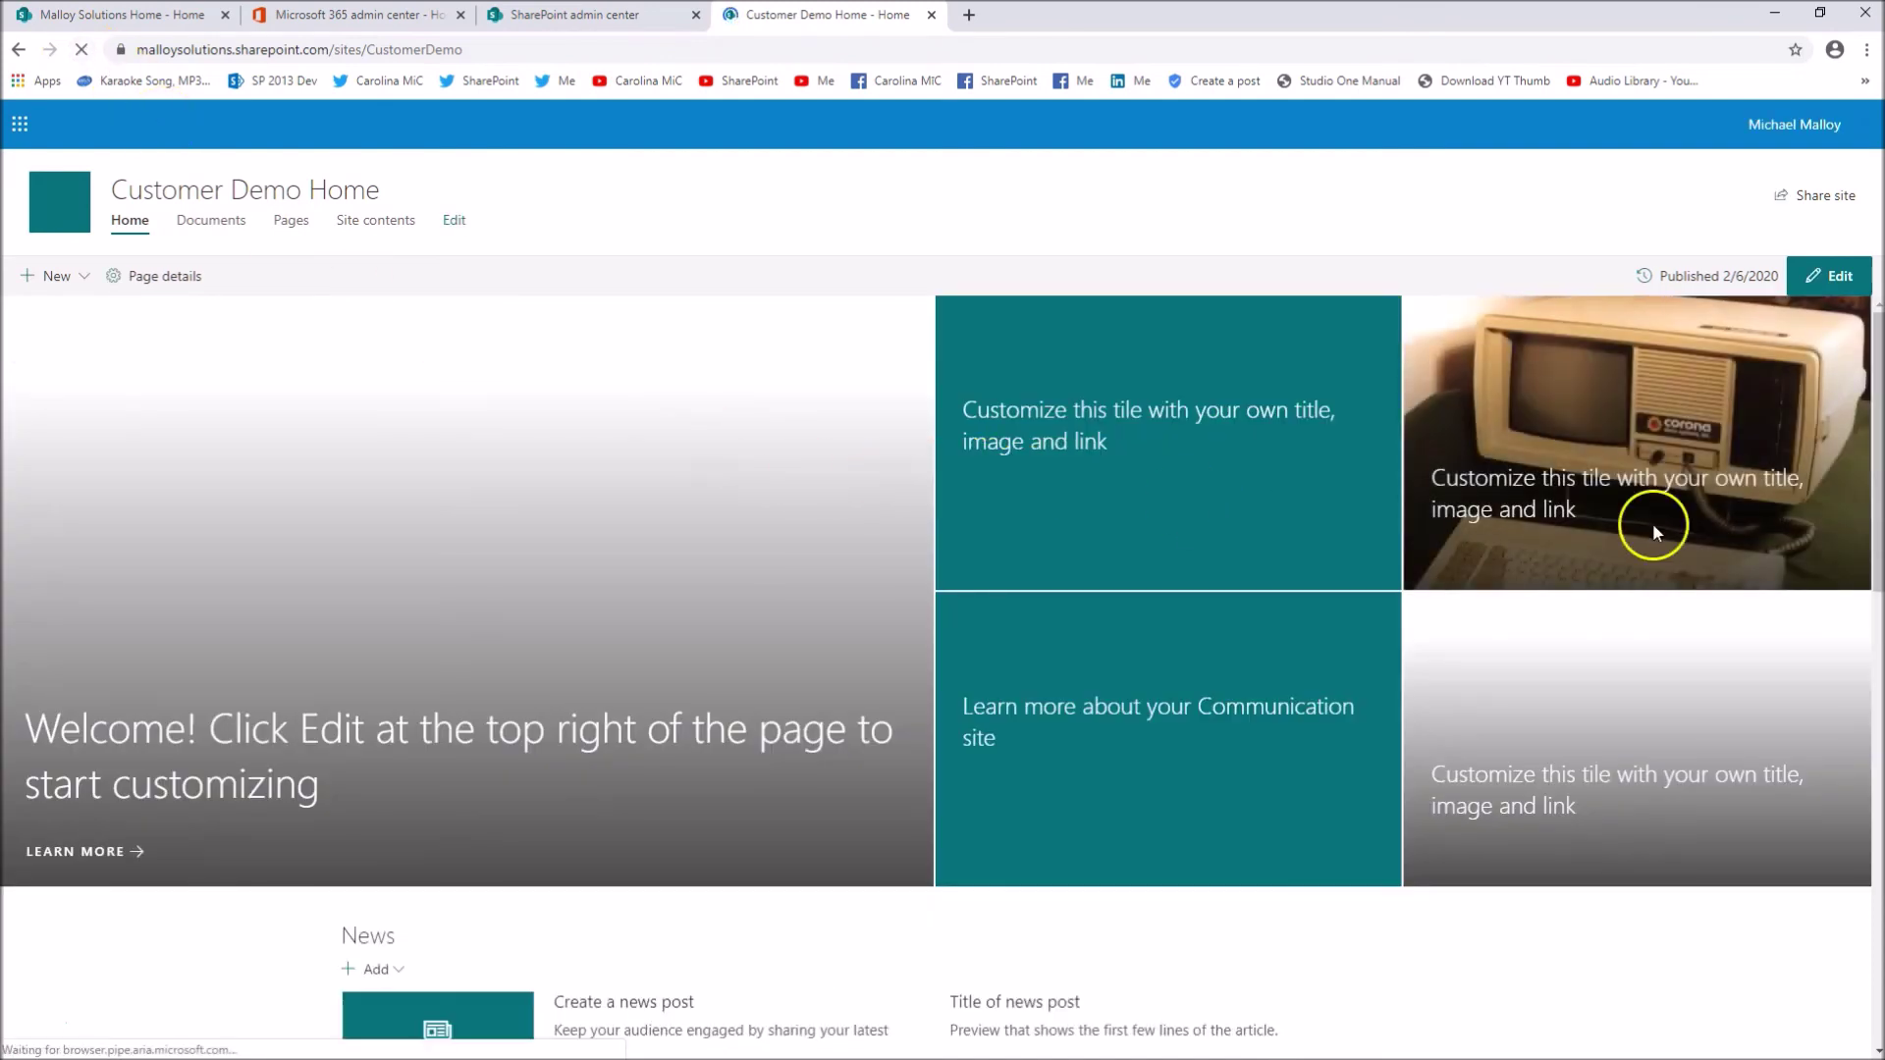
{"action": "left_click", "coordinate": [1833, 278]}
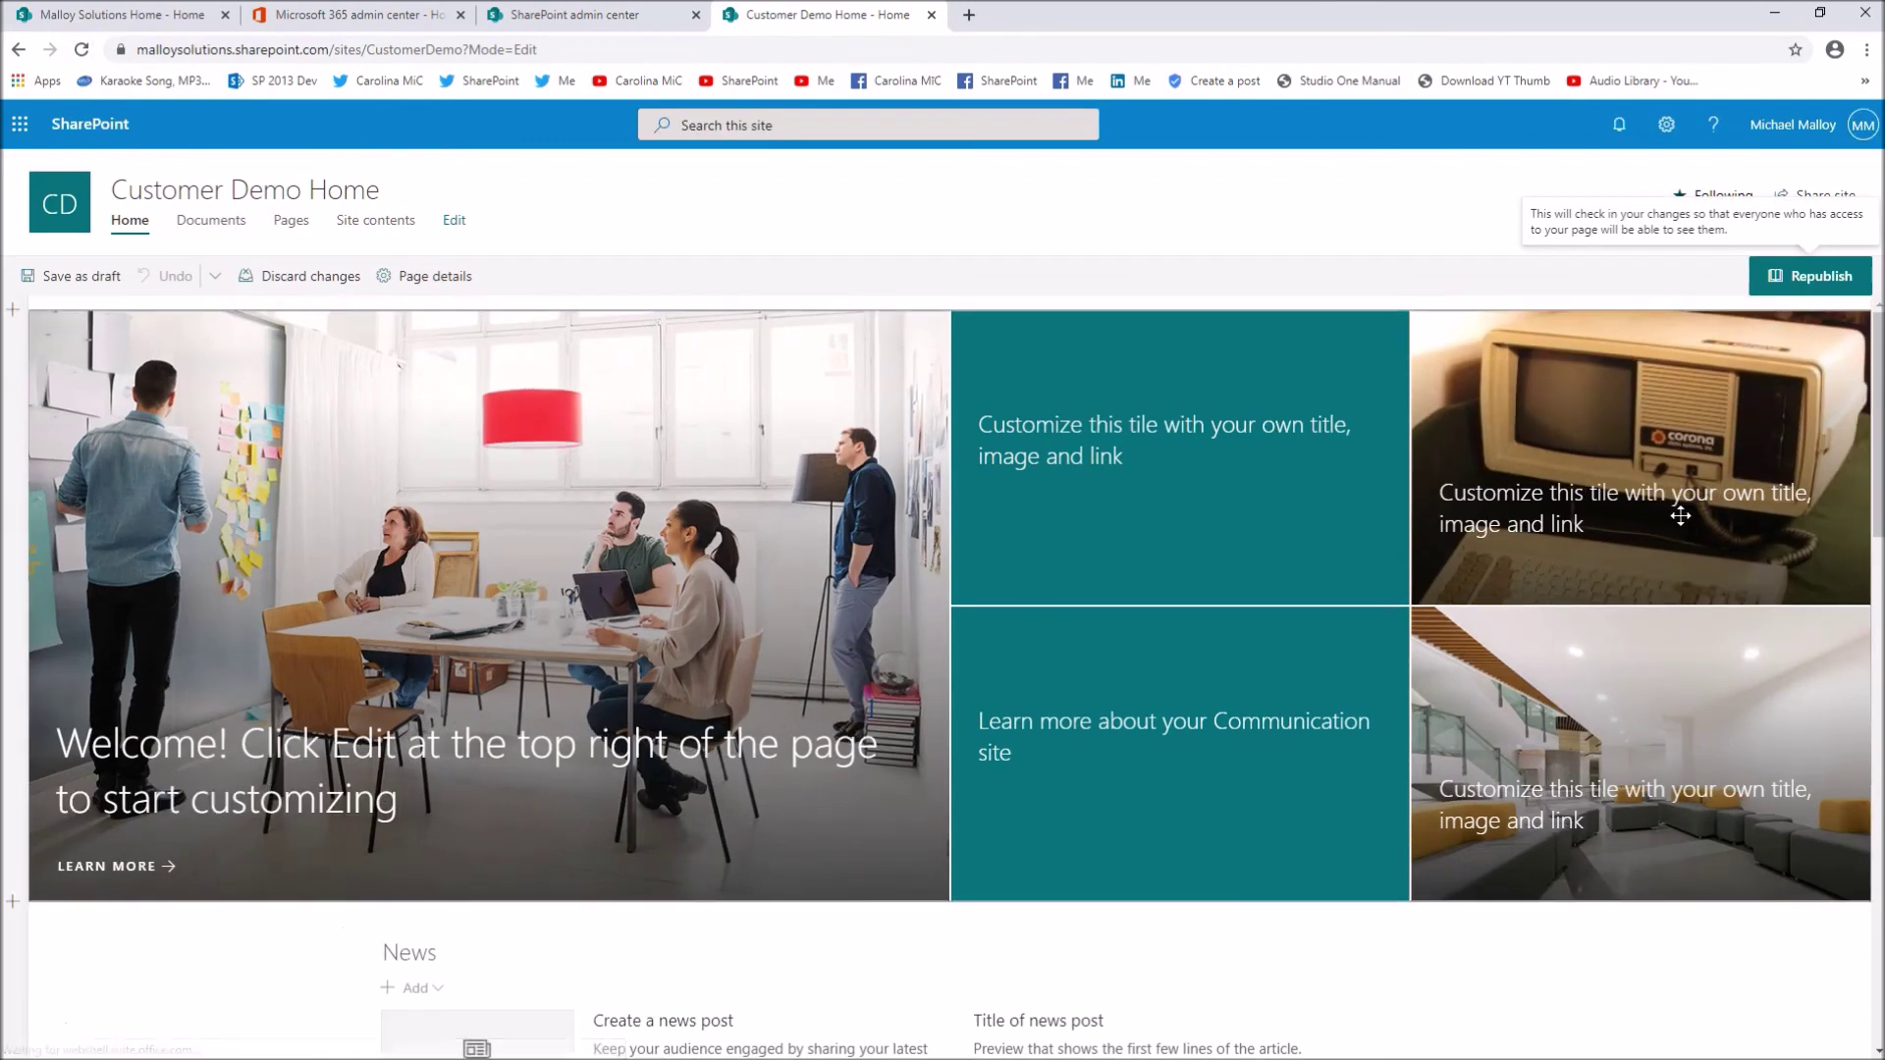
Step: Reset the focal point on the old computer tile in the hero's image settings
{"action": "left_click", "coordinate": [1645, 545]}
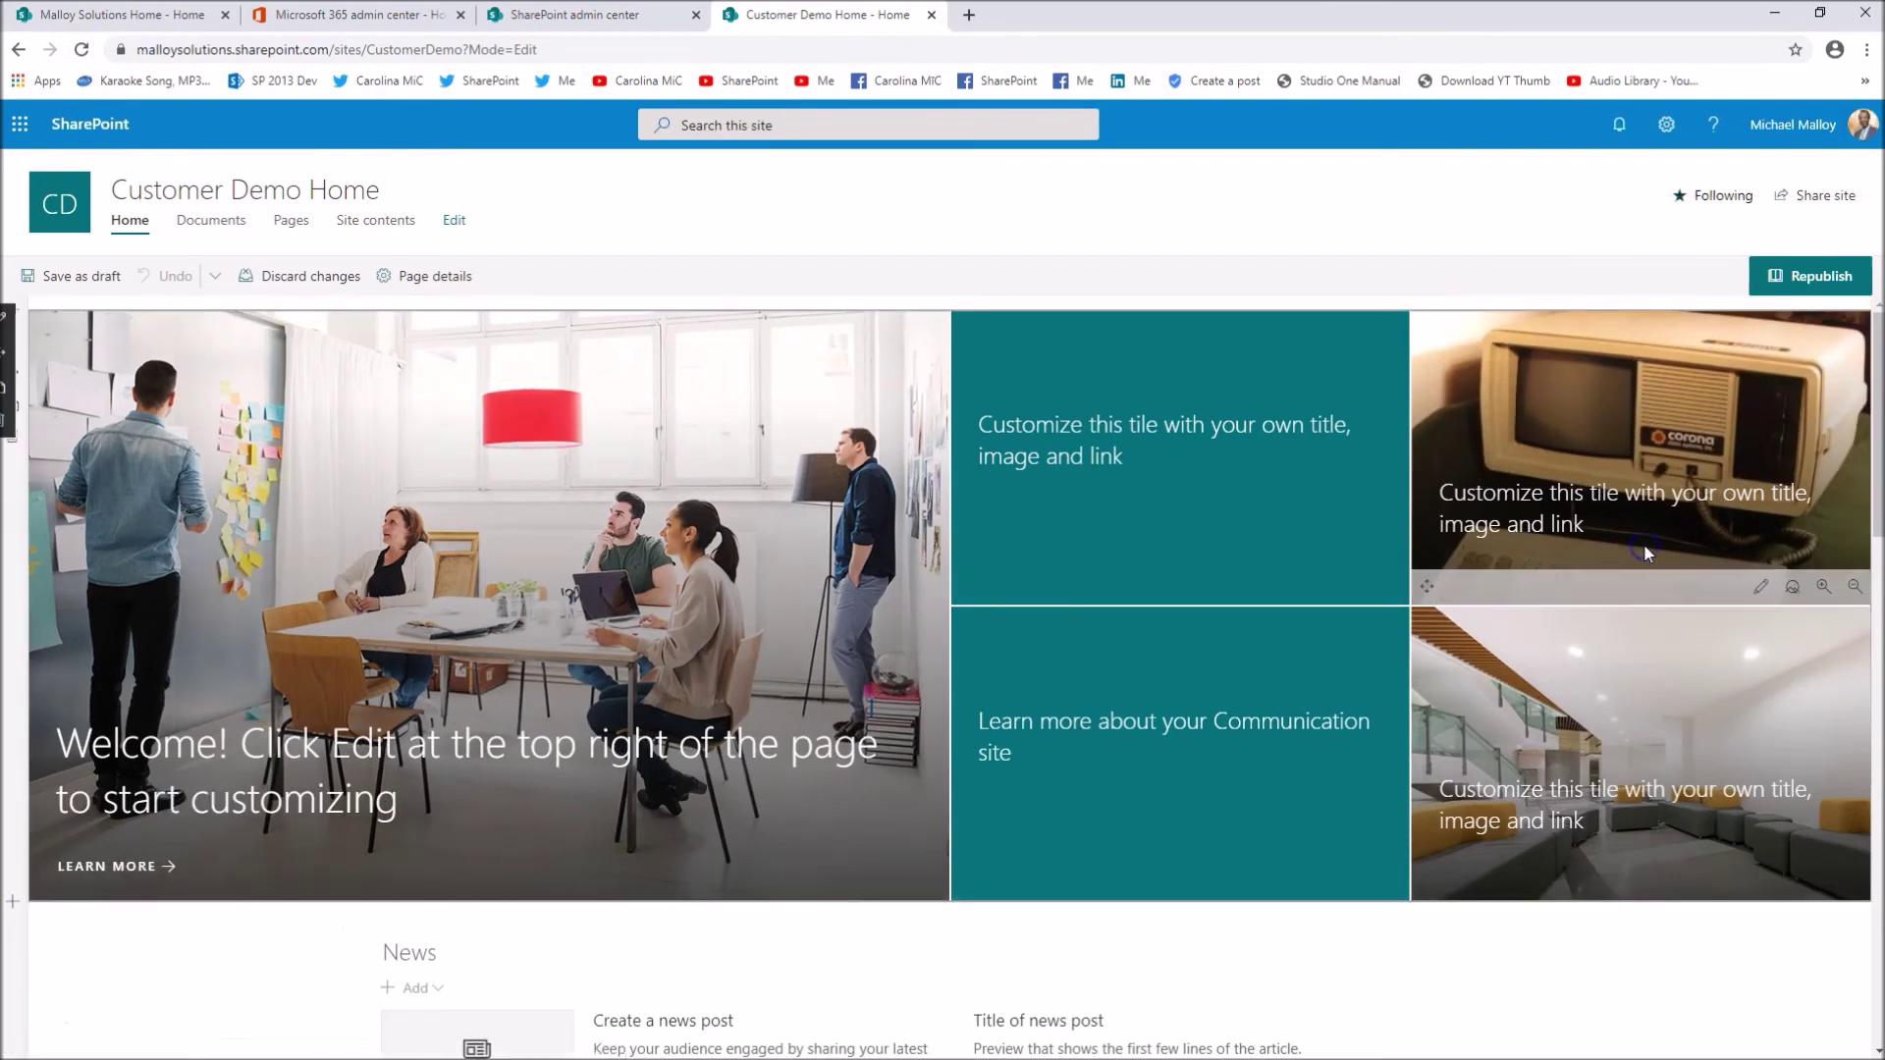
{"action": "left_click", "coordinate": [1760, 587]}
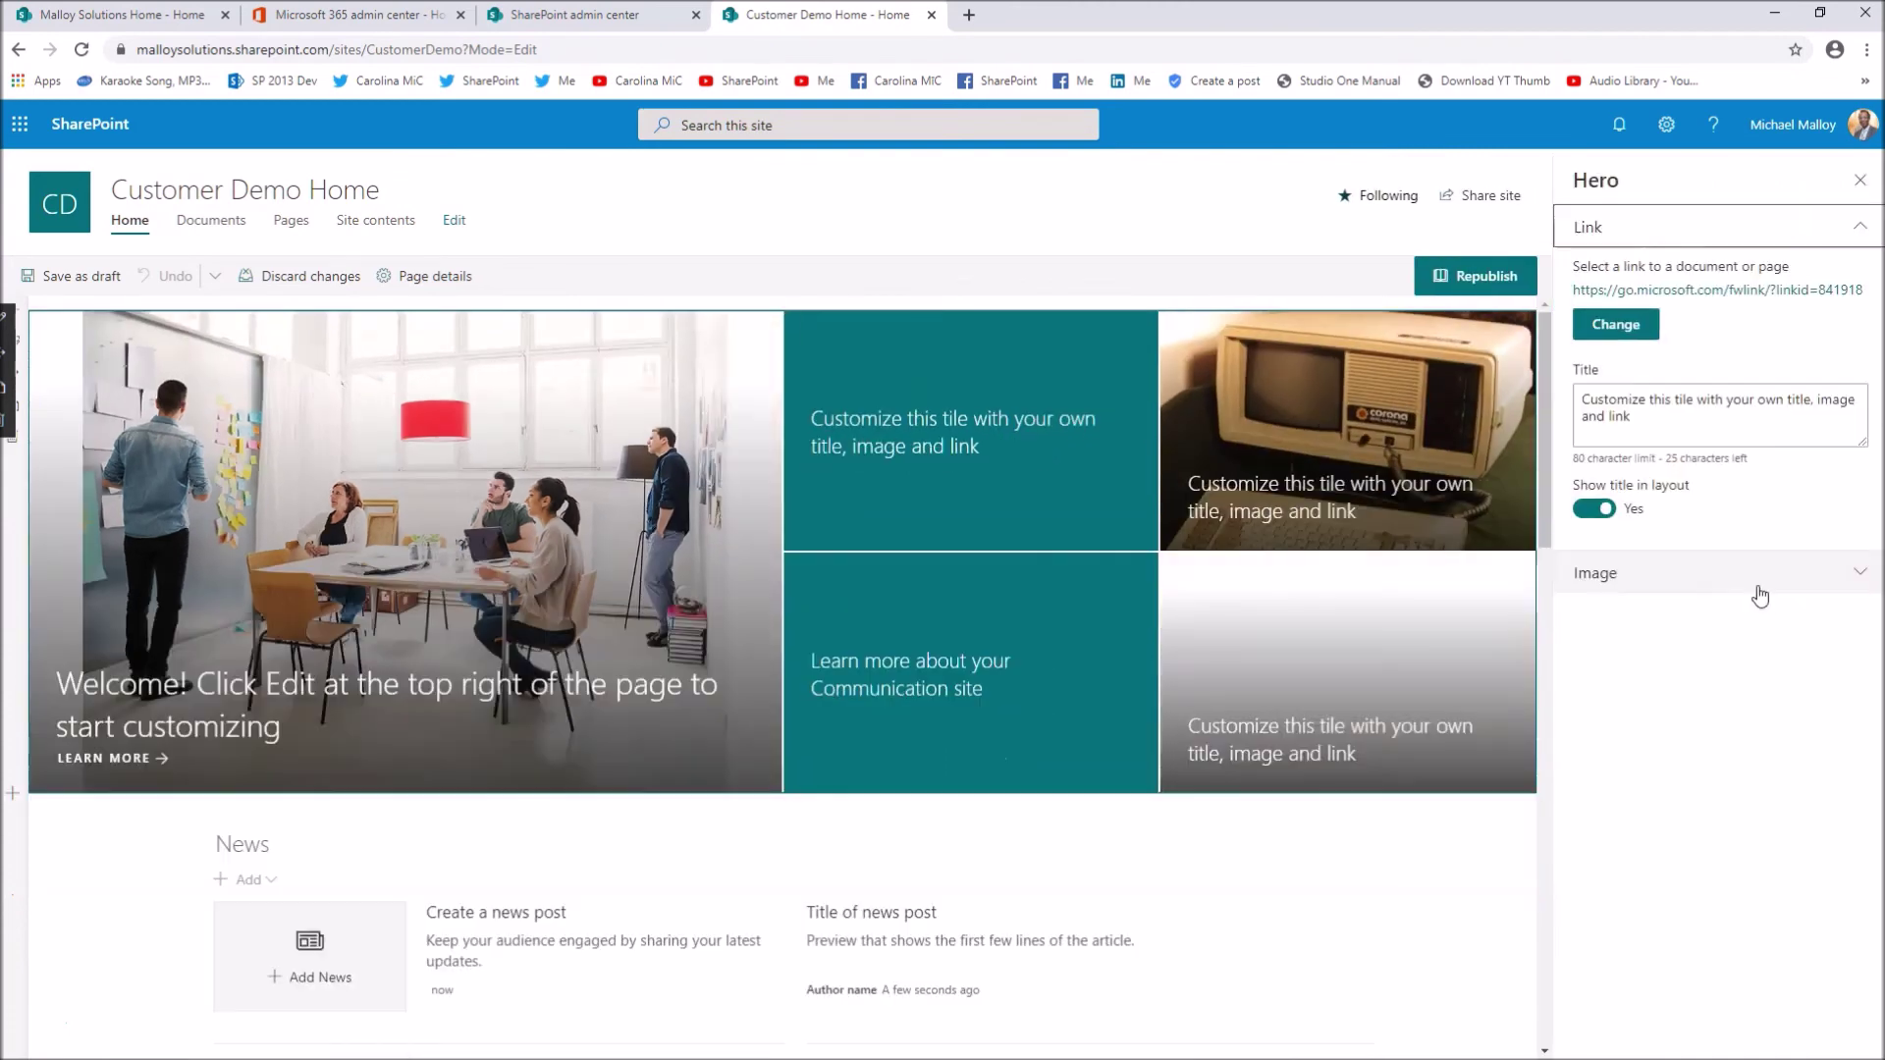
{"action": "left_click", "coordinate": [1632, 584]}
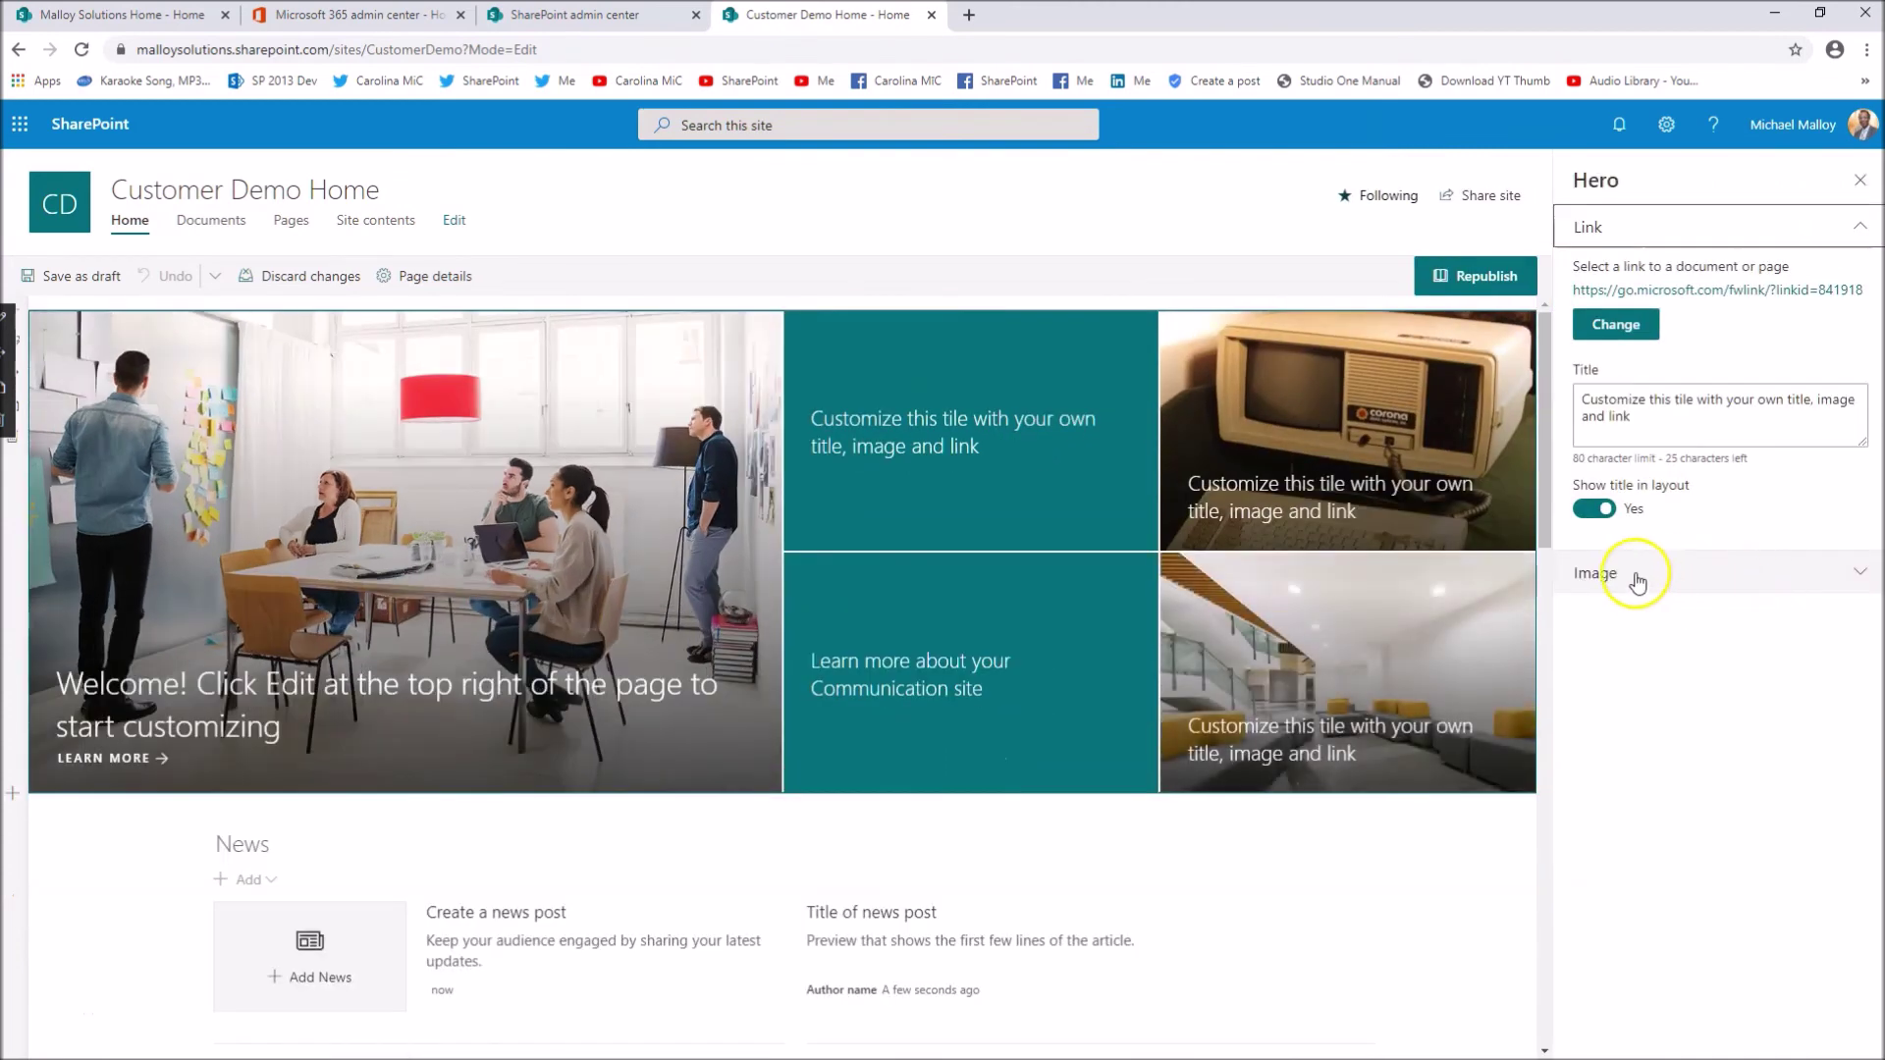
{"action": "left_click", "coordinate": [1610, 896]}
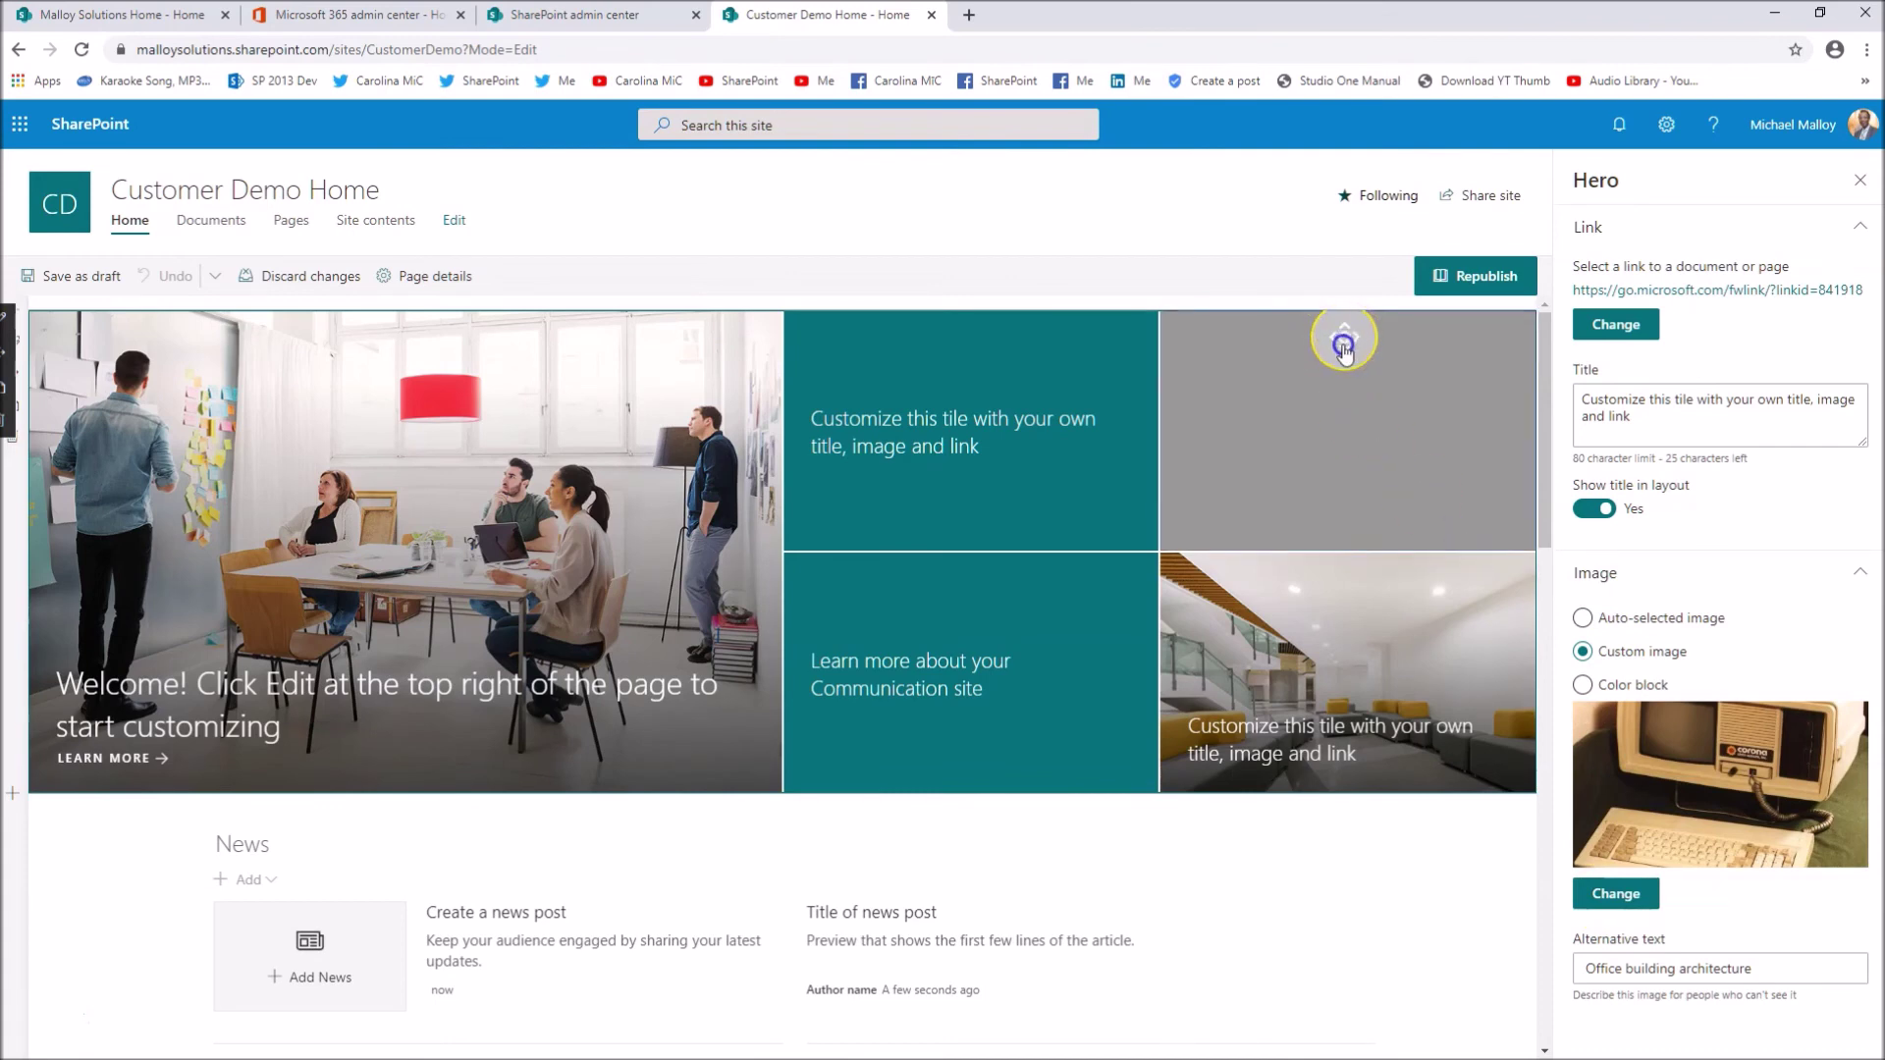
{"action": "left_click", "coordinate": [1364, 371]}
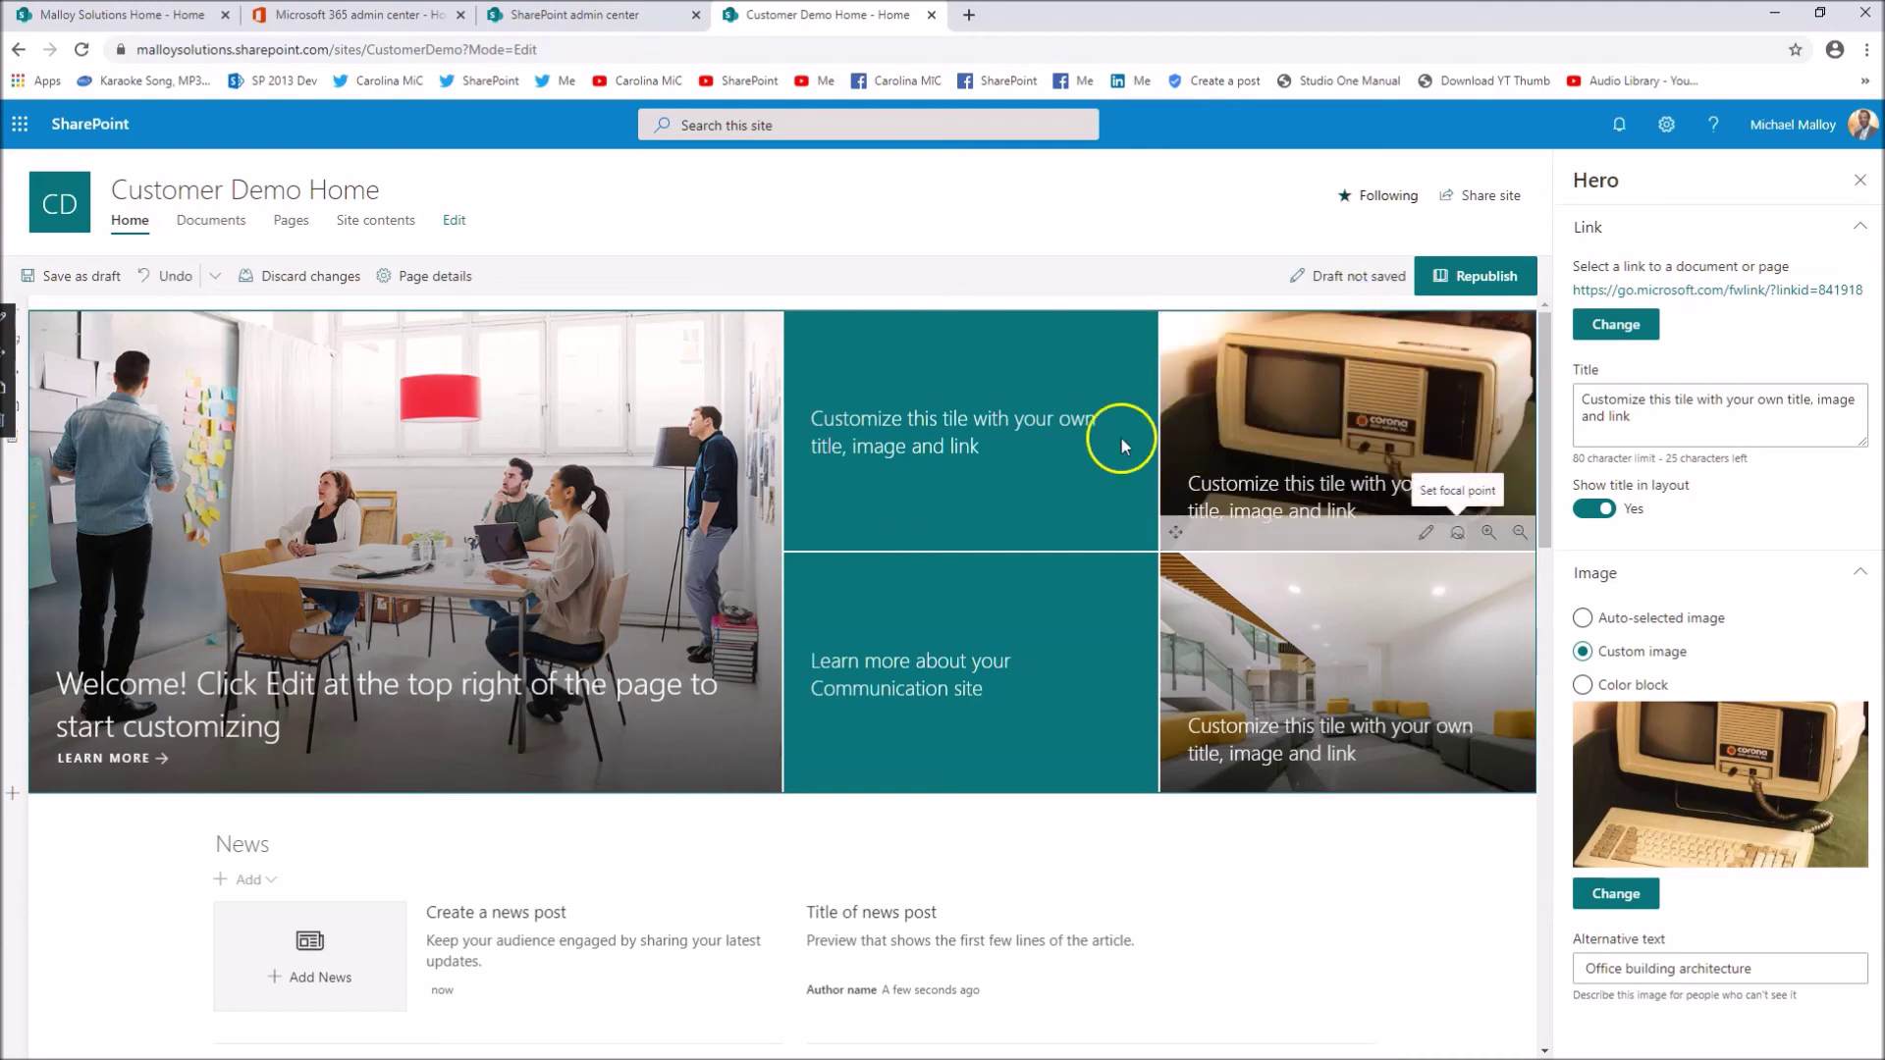
Step: Move the large Welcome tile's focal point up toward the top of its meeting photo
{"action": "left_click", "coordinate": [535, 540]}
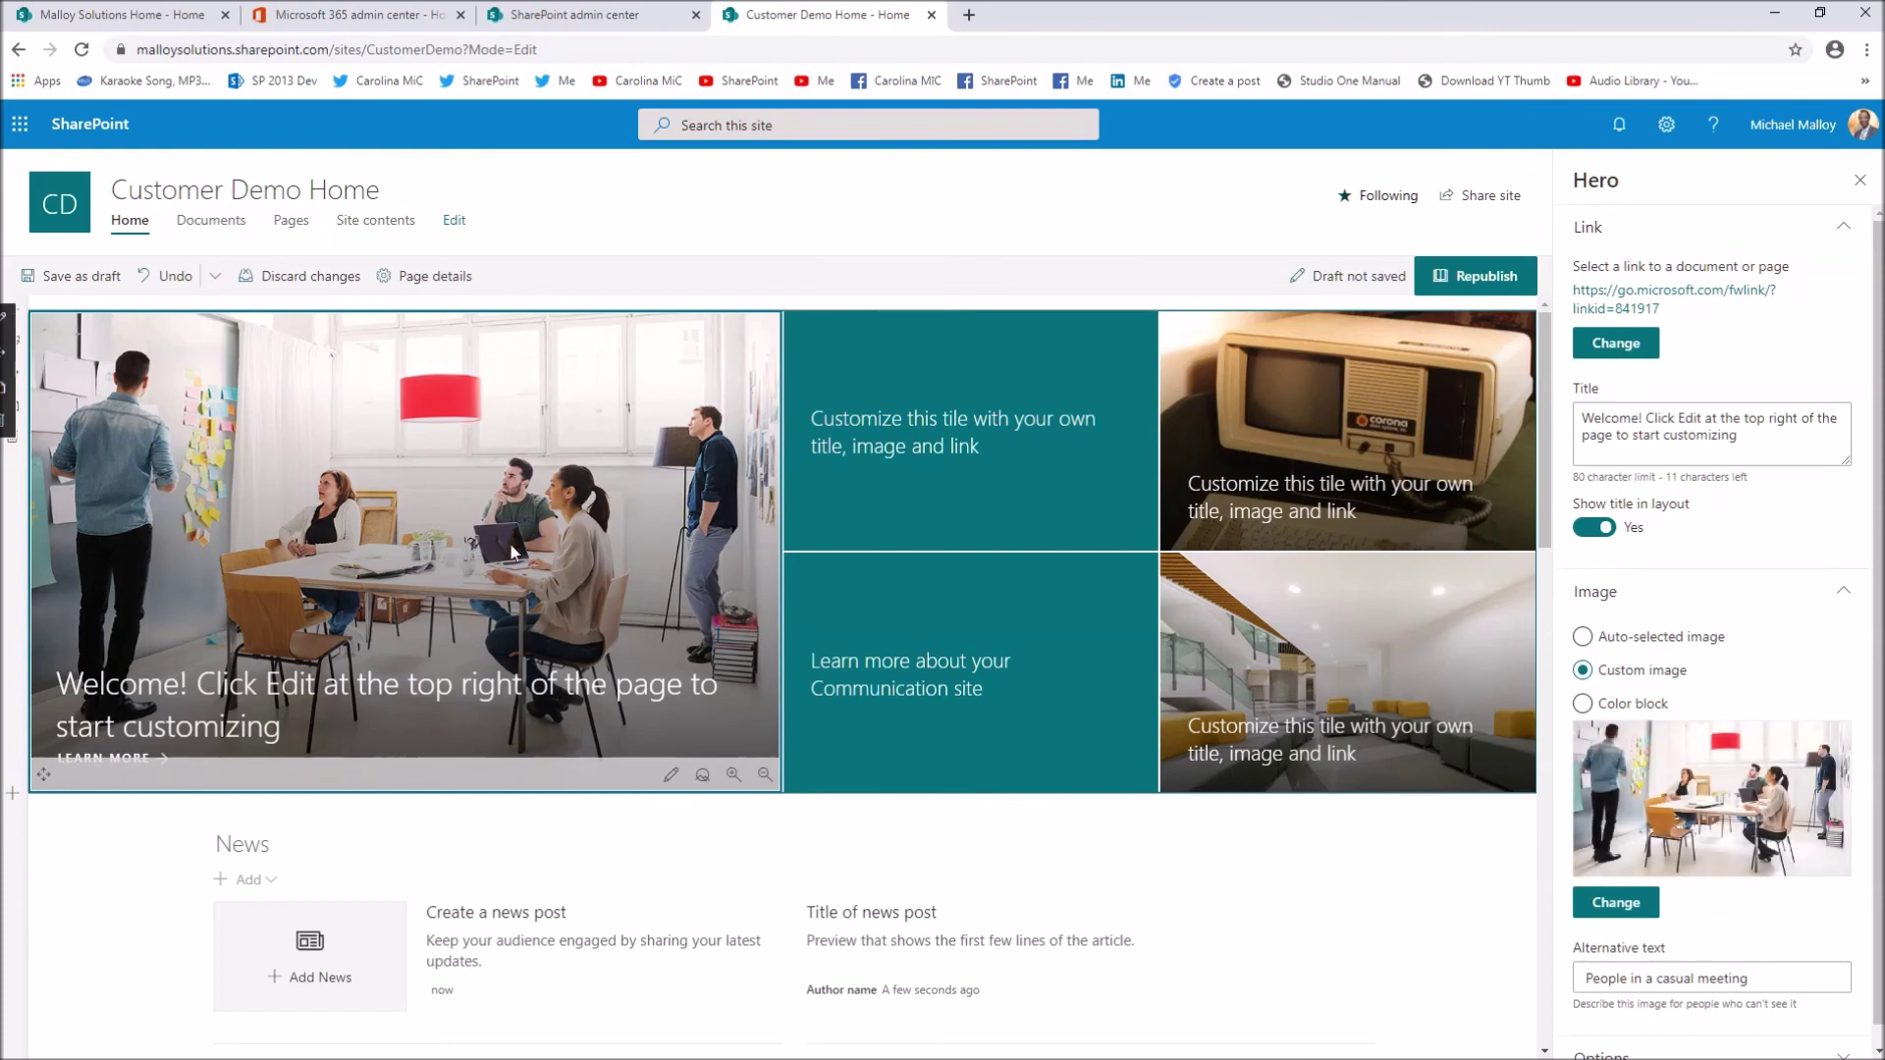
{"action": "left_click", "coordinate": [702, 776]}
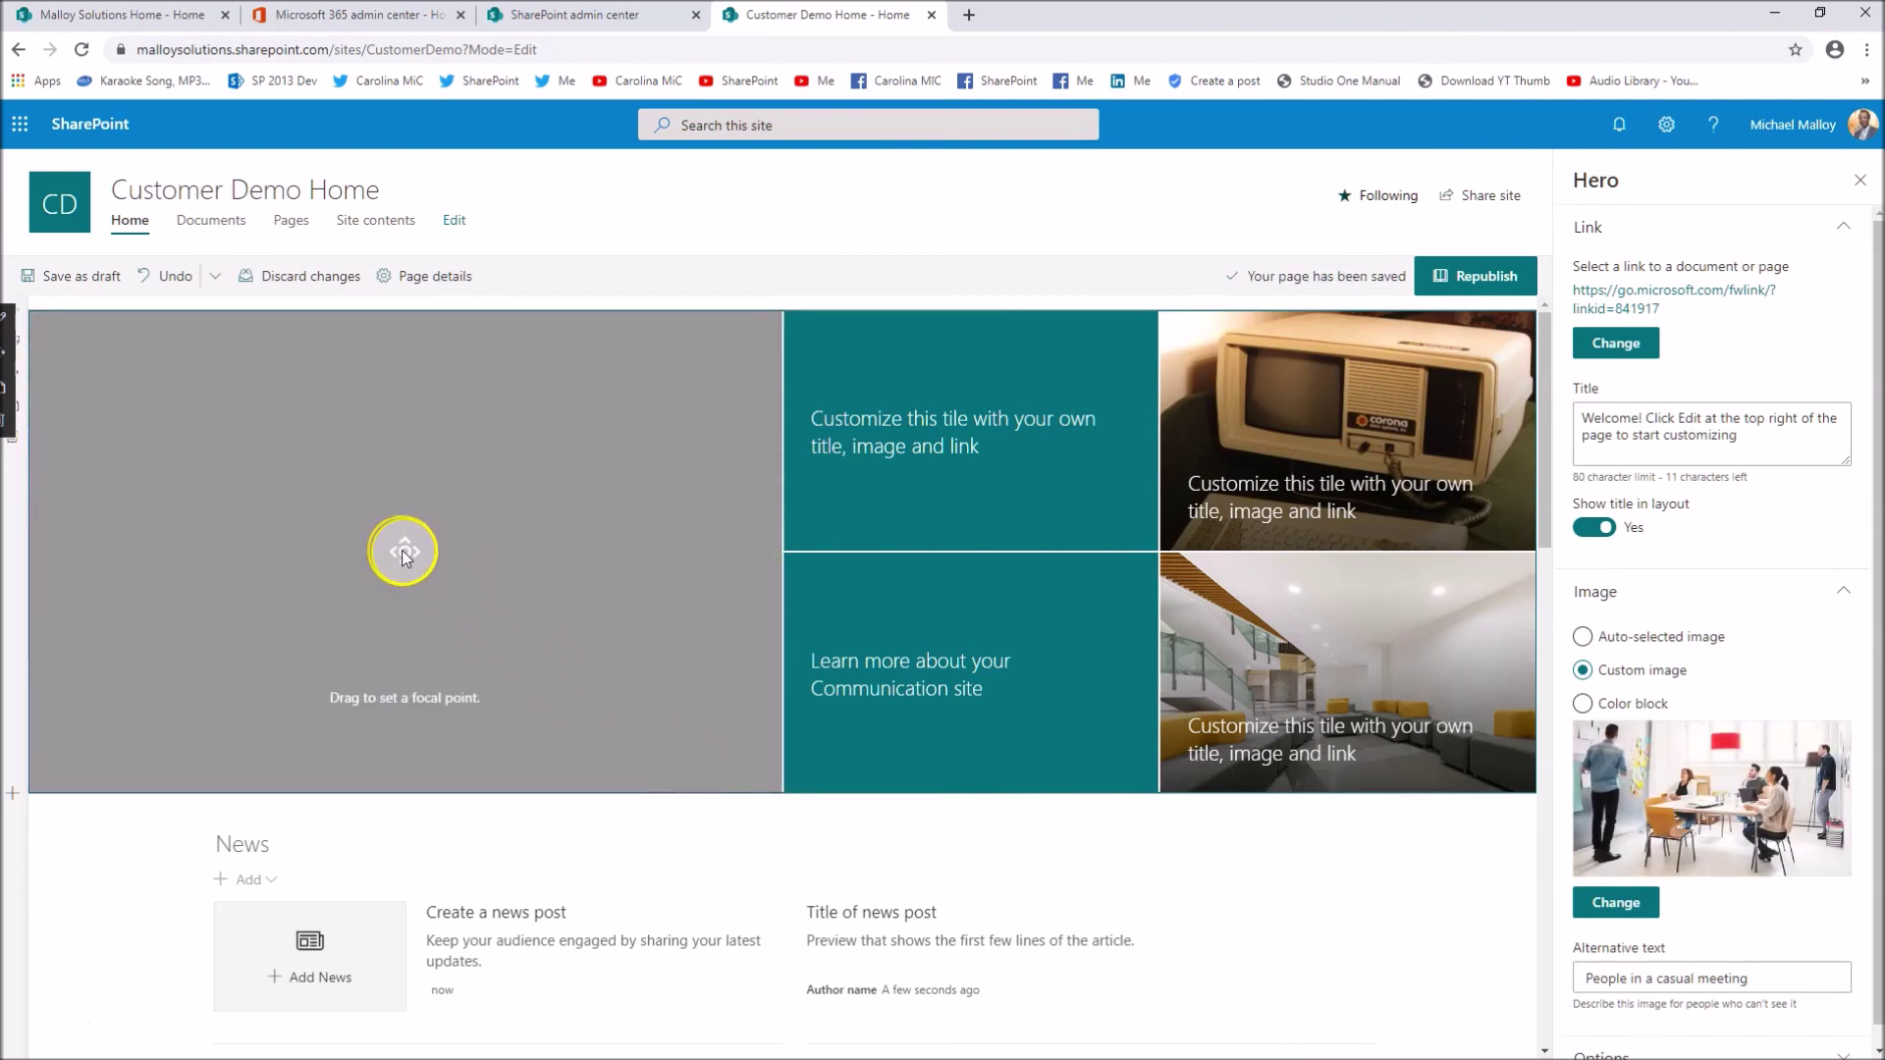
{"action": "left_click_drag", "start_coordinate": [403, 550], "coordinate": [621, 285]}
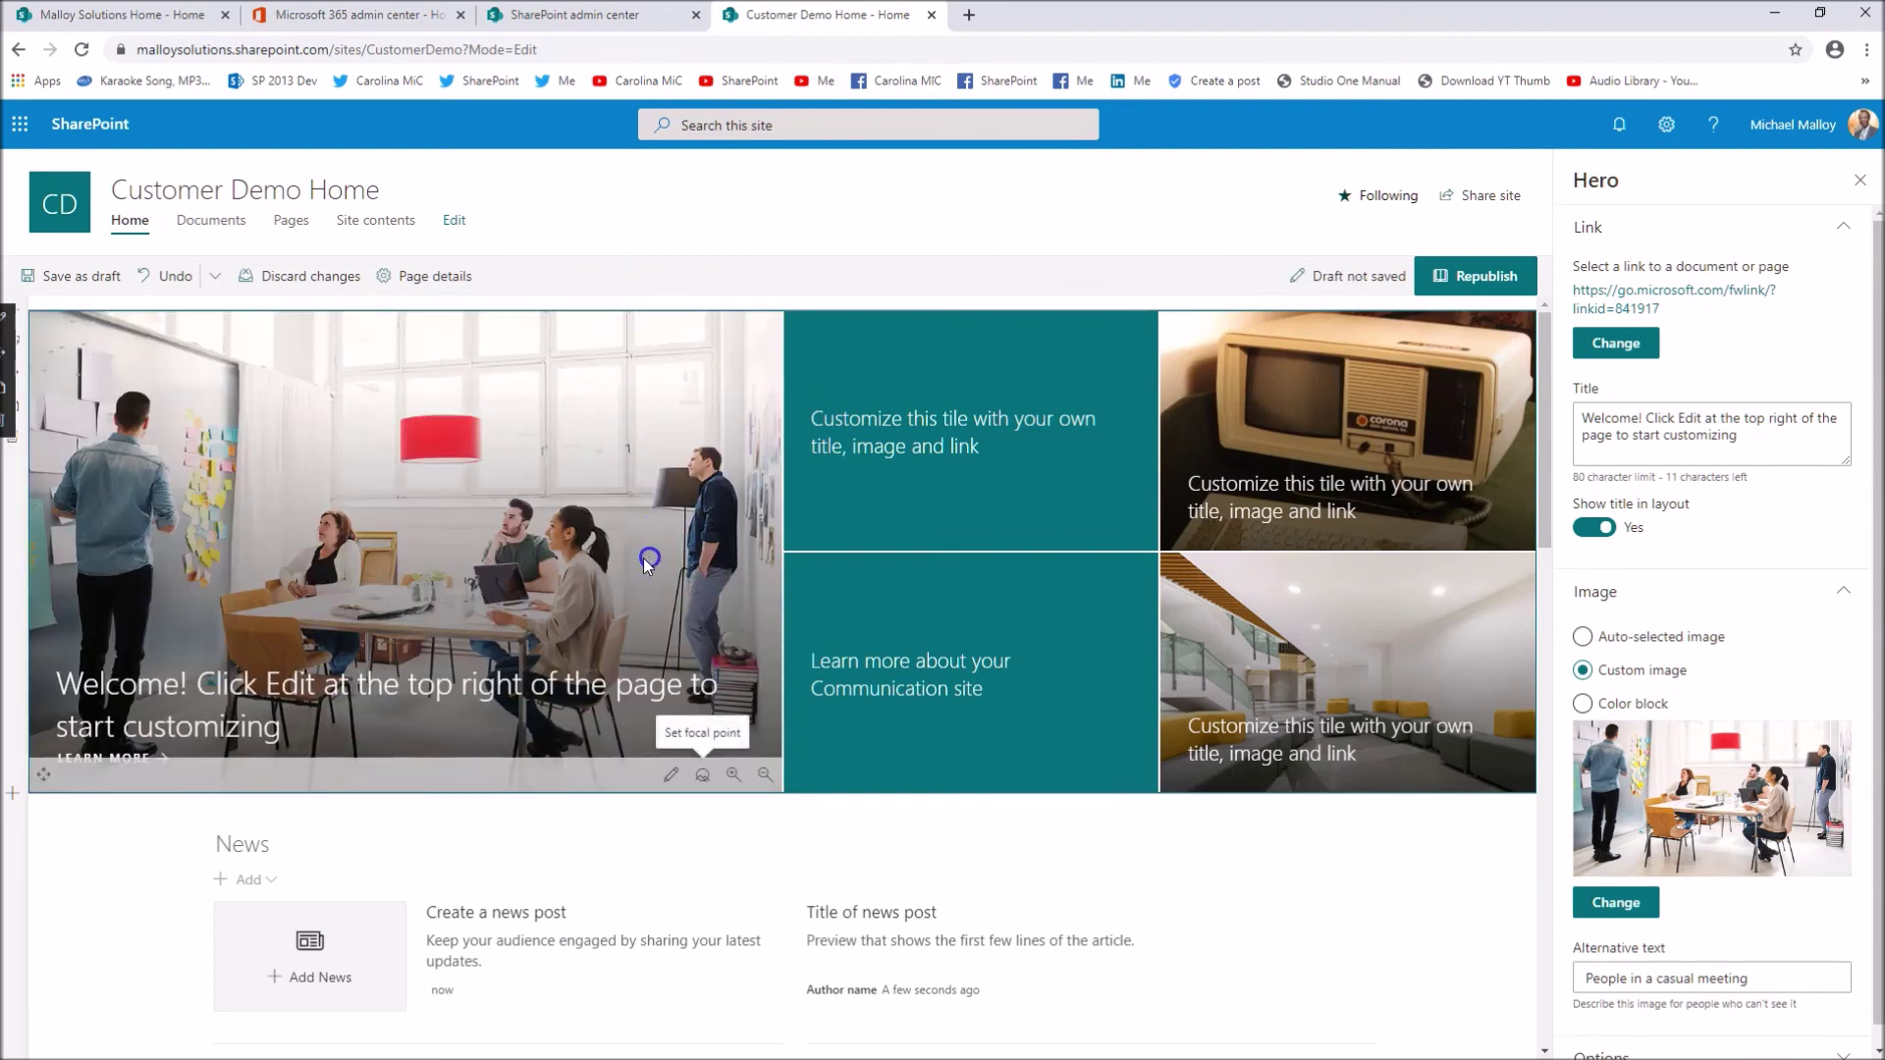